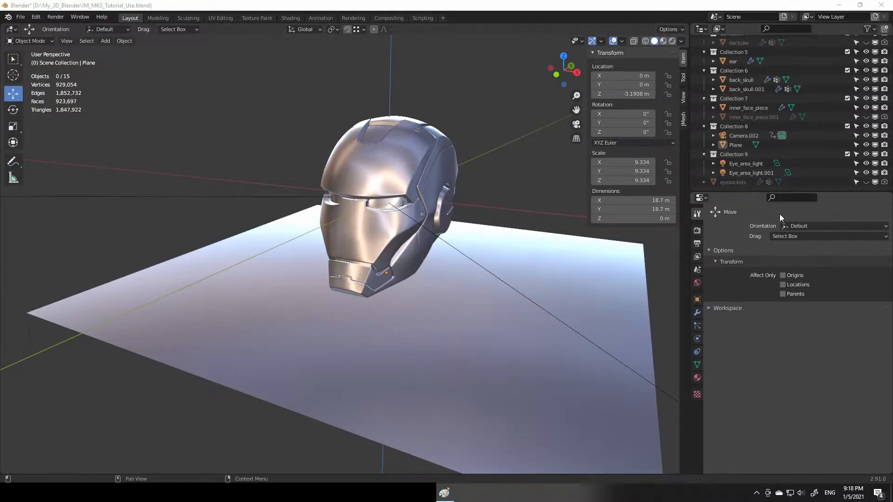
Step: Assign an Environment Texture to the World background colour
{"action": "left_click", "coordinate": [697, 233]}
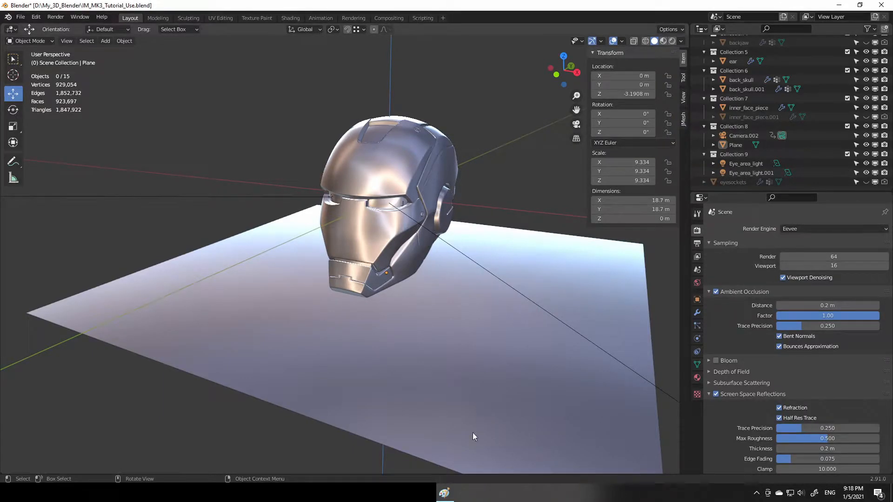
{"action": "left_click", "coordinate": [697, 283]}
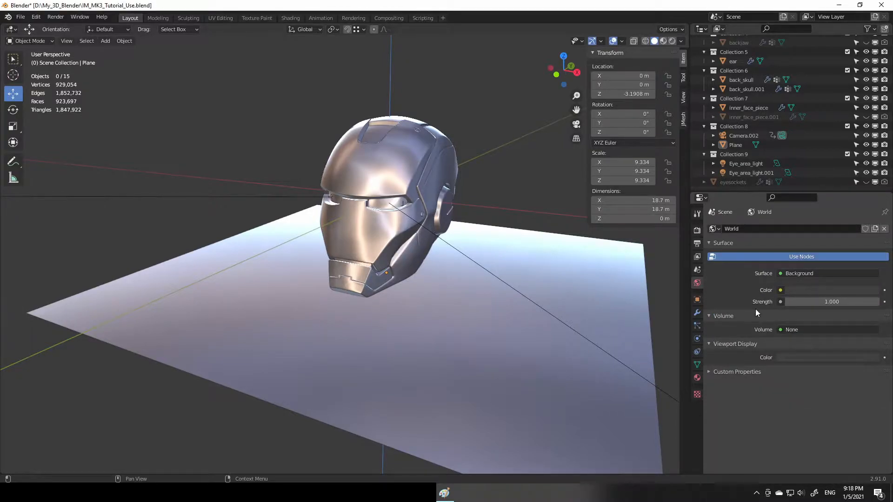
{"action": "left_click", "coordinate": [781, 291]}
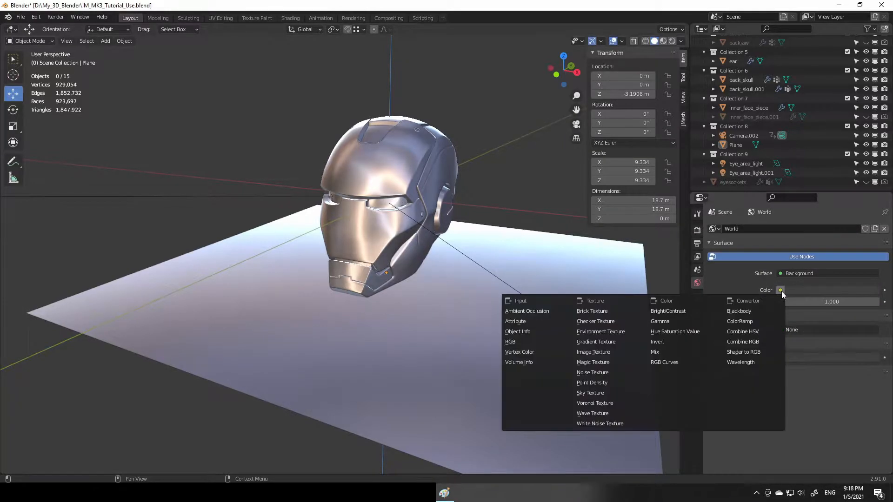
{"action": "left_click", "coordinate": [614, 332]}
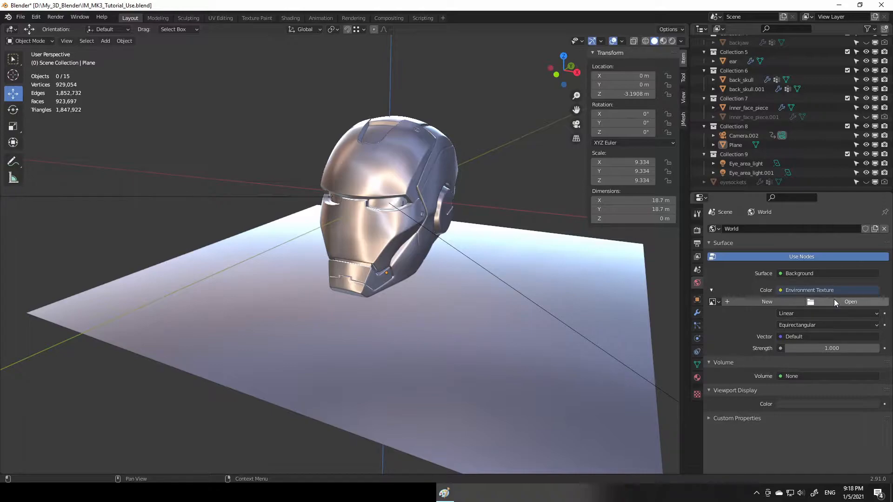
Step: Load machine_shop_02_4k.hdr from the HDRI folder as the world's environment image
{"action": "left_click", "coordinate": [851, 302]}
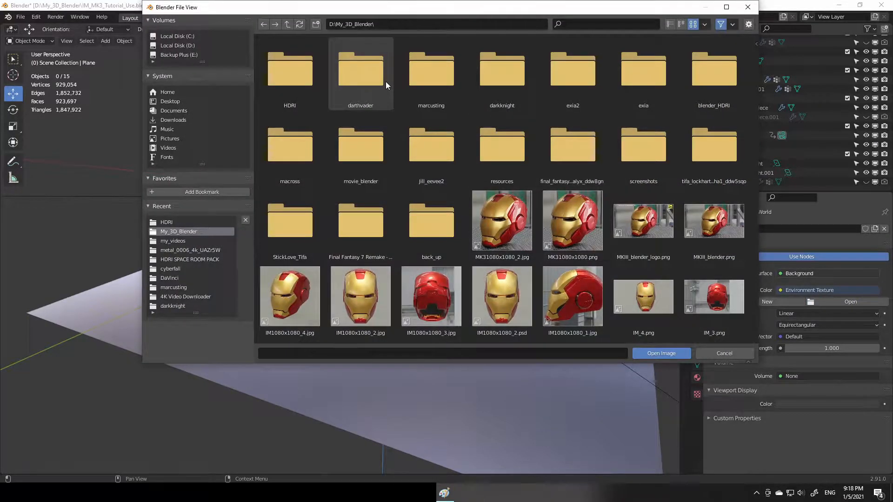
{"action": "double_click", "coordinate": [295, 84]}
{"action": "left_click", "coordinate": [433, 68]}
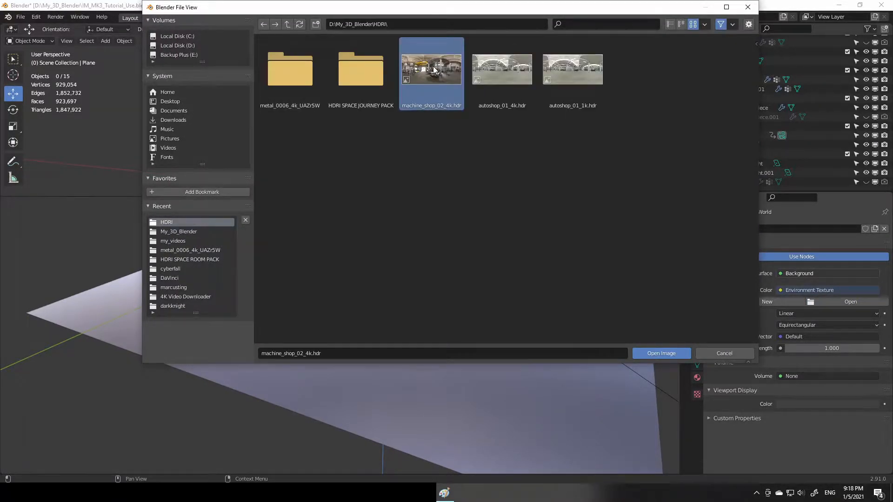
{"action": "left_click", "coordinate": [656, 354]}
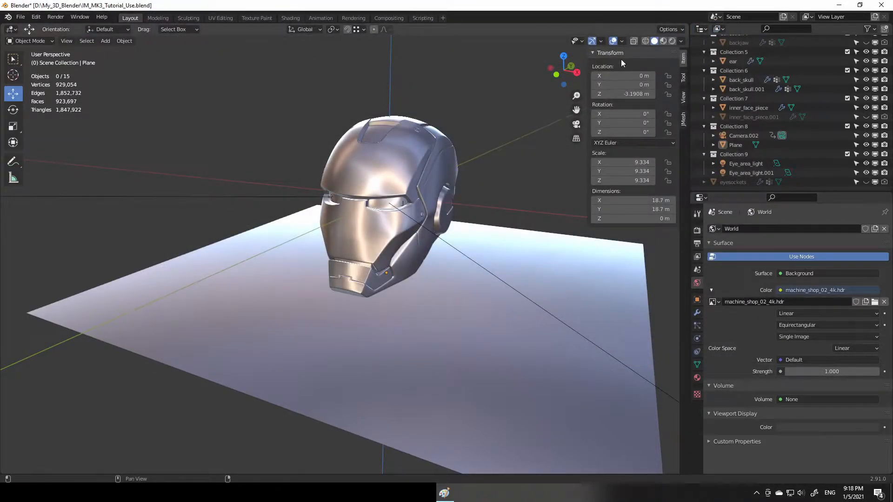
Step: Switch the viewport to rendered shading and examine the helmet and floor plane against the environment
{"action": "left_click", "coordinate": [670, 41]}
{"action": "middle_click_drag", "start_coordinate": [556, 270], "coordinate": [549, 264]}
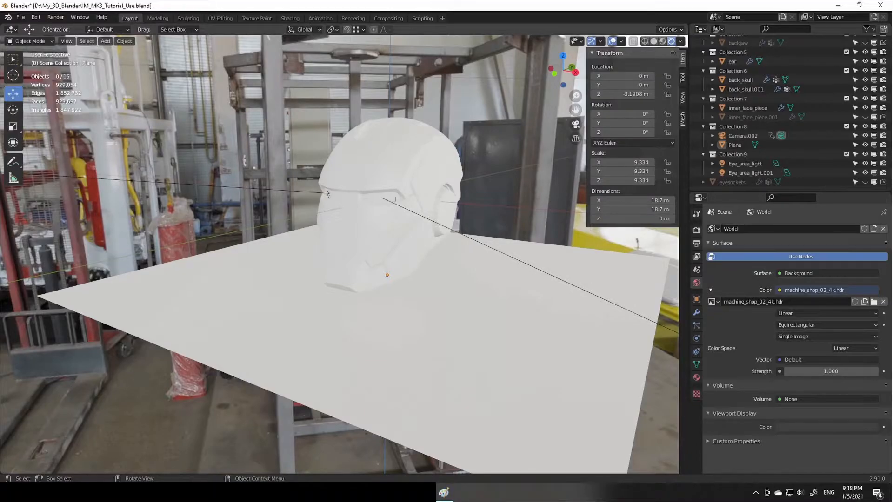
{"action": "mouse_move", "coordinate": [527, 362]}
{"action": "middle_mouse_down"}
{"action": "mouse_move", "coordinate": [500, 363]}
{"action": "mouse_move", "coordinate": [532, 363]}
{"action": "mouse_move", "coordinate": [534, 353]}
{"action": "middle_mouse_up"}
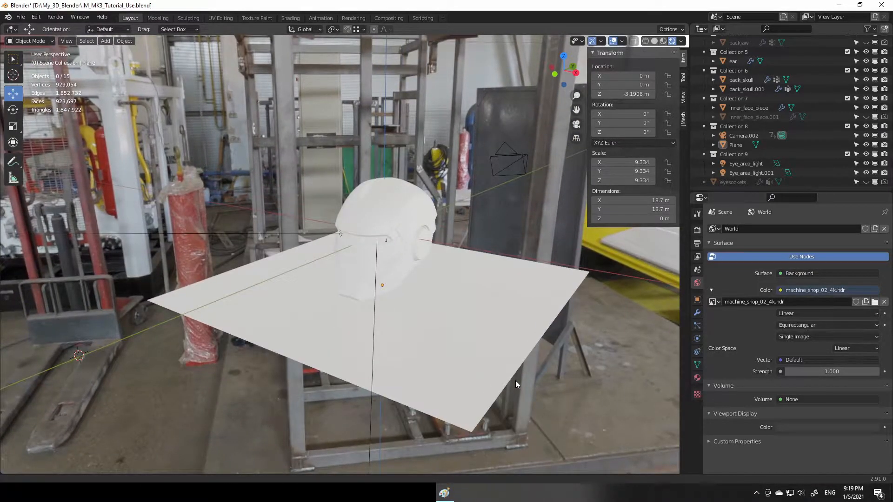
{"action": "scroll", "coordinate": [497, 335], "scroll_direction": "up", "scroll_amount": 2}
{"action": "scroll", "coordinate": [498, 335], "scroll_direction": "down", "scroll_amount": 2}
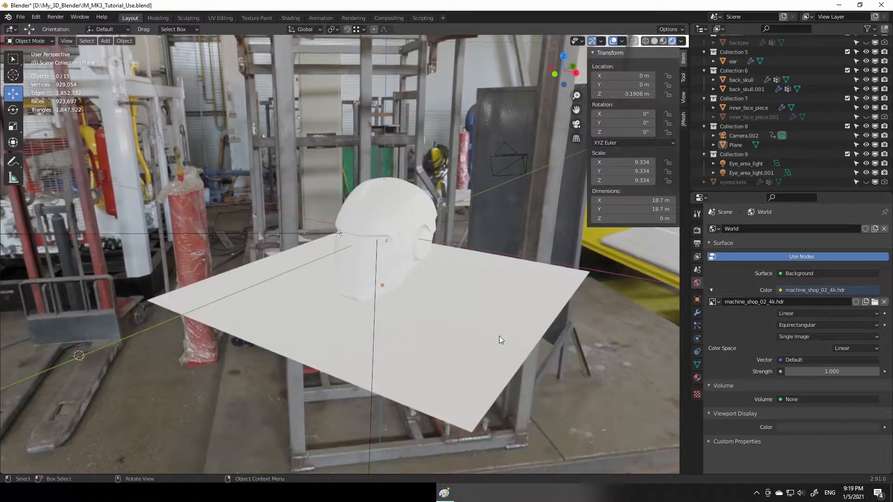
{"action": "scroll", "coordinate": [501, 339], "scroll_direction": "up", "scroll_amount": 3}
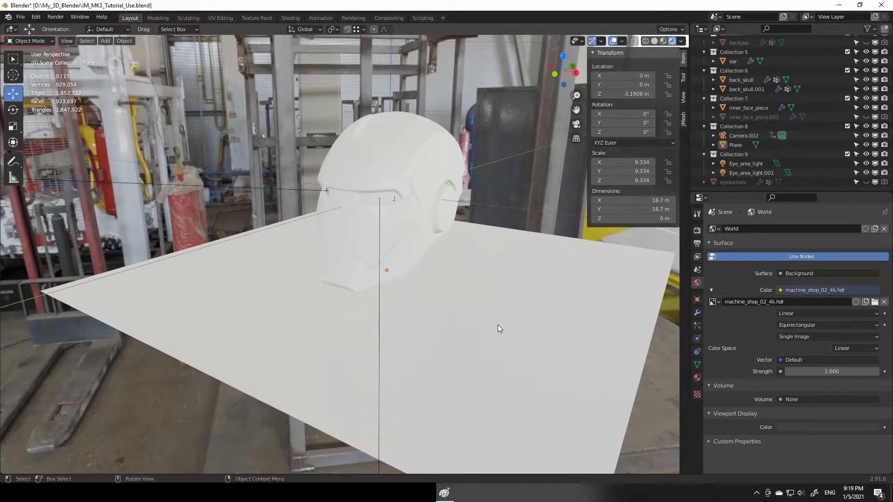
{"action": "scroll", "coordinate": [497, 324], "scroll_direction": "down", "scroll_amount": 2}
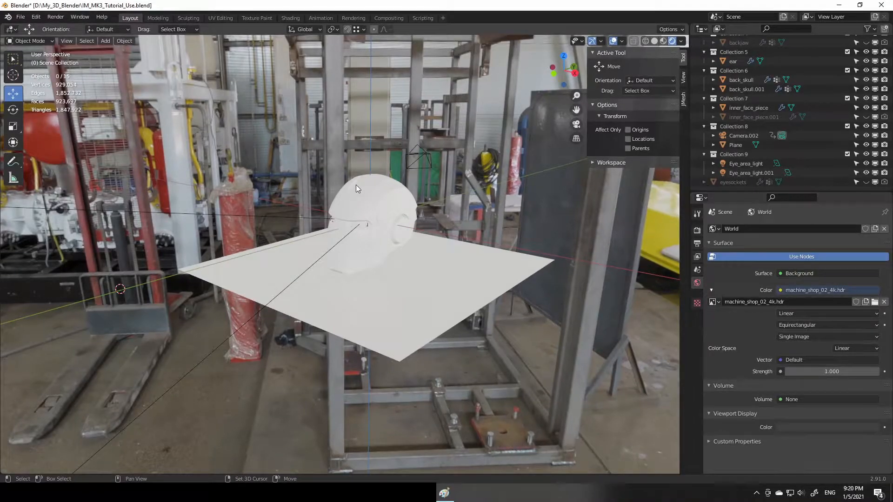
Step: Snap the 3D cursor to the world origin
{"action": "key", "text": "shift+s"}
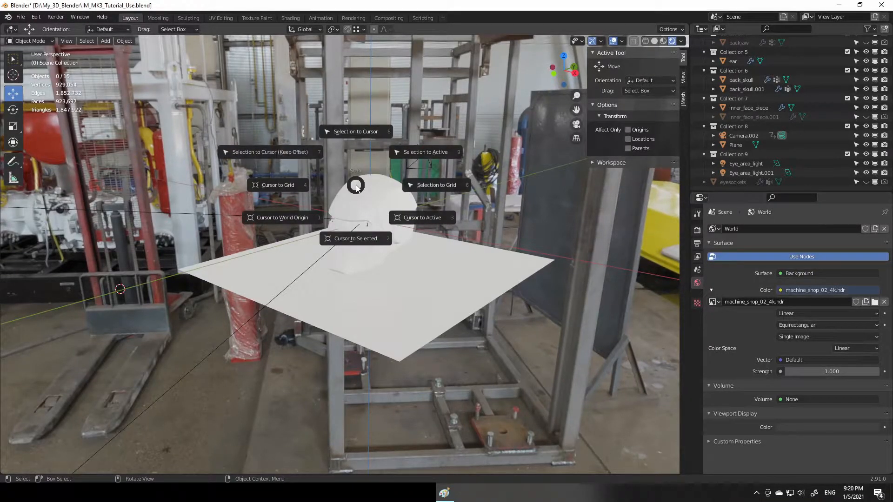
{"action": "left_click", "coordinate": [303, 218]}
{"action": "middle_click_drag", "start_coordinate": [485, 231], "coordinate": [504, 237]}
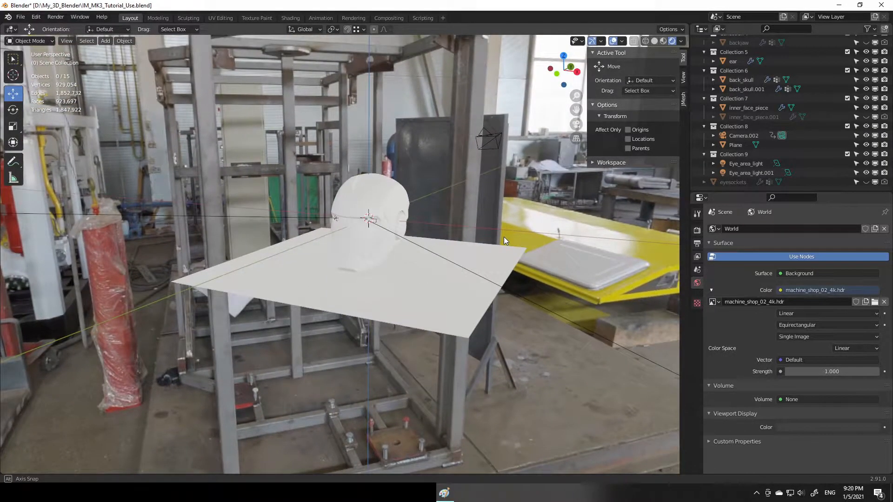
Step: Add a mesh plane at the 3D cursor and raise it about 4.46 m along Z above the helmet
{"action": "key", "text": "shift+a"}
{"action": "mouse_move", "coordinate": [504, 236]}
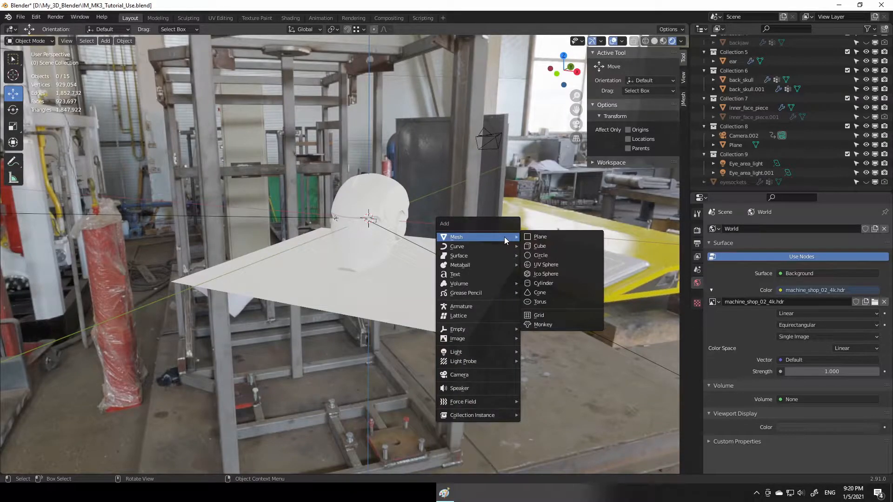
{"action": "left_click", "coordinate": [532, 234]}
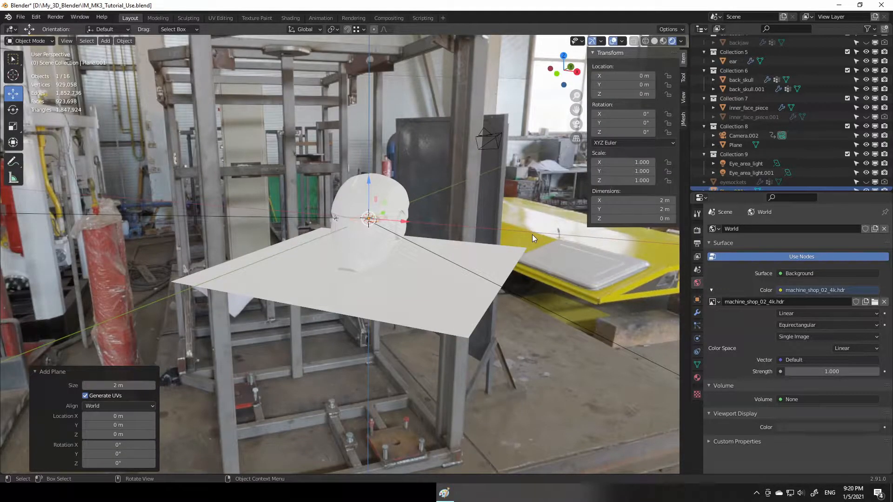
{"action": "key", "text": "g"}
{"action": "key", "text": "z"}
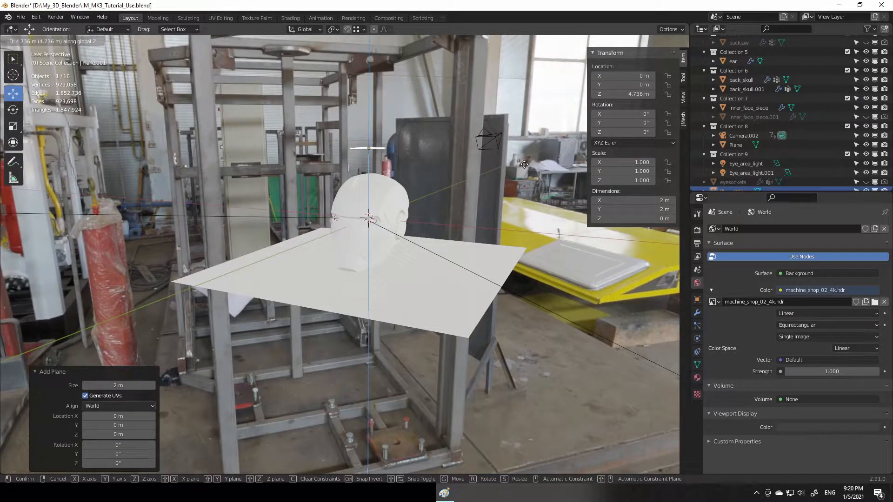
{"action": "left_click", "coordinate": [523, 169]}
Step: Scale the new plane up to about 16.7 m square above the helmet
{"action": "middle_click_drag", "start_coordinate": [504, 196], "coordinate": [479, 233]}
{"action": "key", "text": "s"}
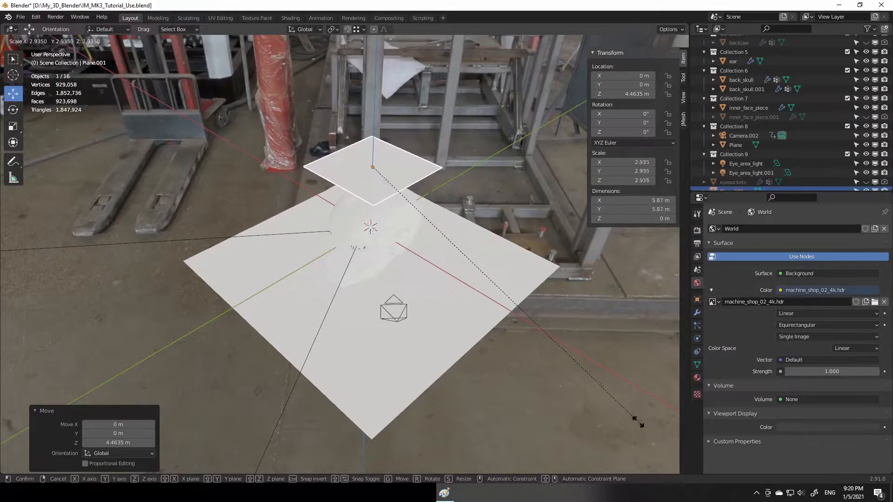
{"action": "left_click", "coordinate": [650, 427]}
{"action": "key", "text": "s"}
{"action": "left_click", "coordinate": [480, 226]}
{"action": "middle_click_drag", "start_coordinate": [479, 222], "coordinate": [491, 204]}
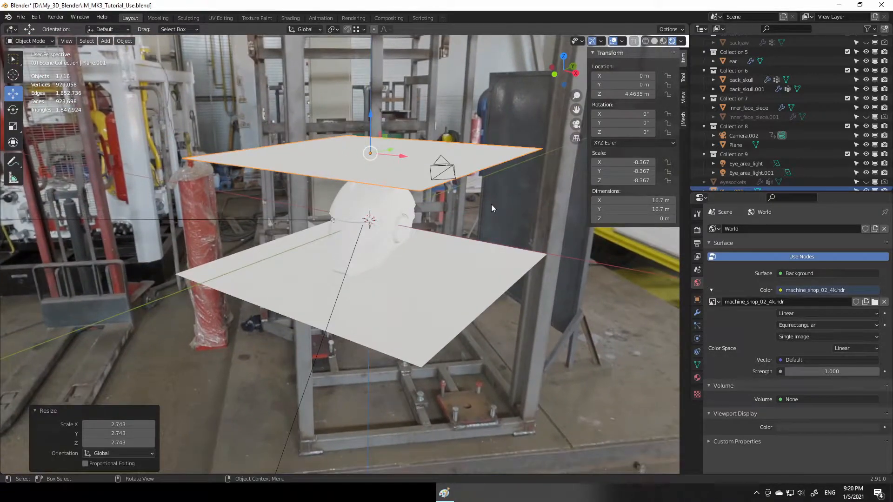
Step: Lower the new plane along Z to about -13.77 m, beneath the existing floor plane, and delete it
{"action": "key", "text": "g"}
{"action": "key", "text": "z"}
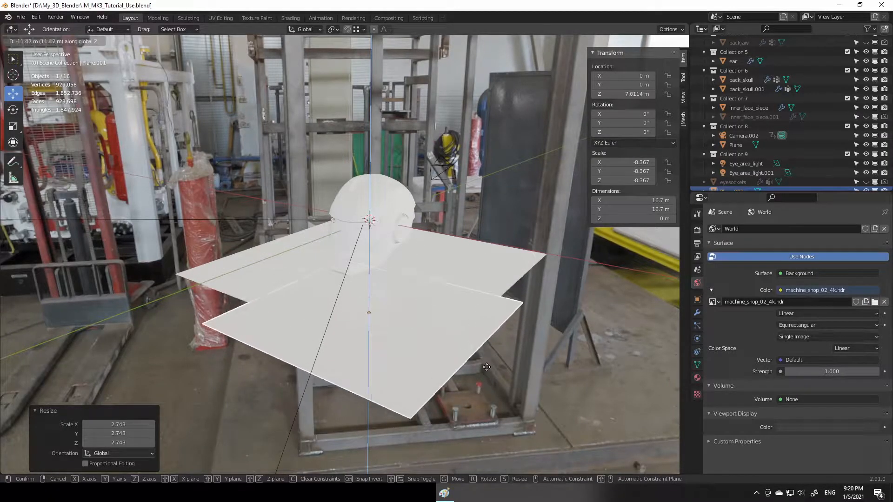
{"action": "left_click", "coordinate": [483, 320]}
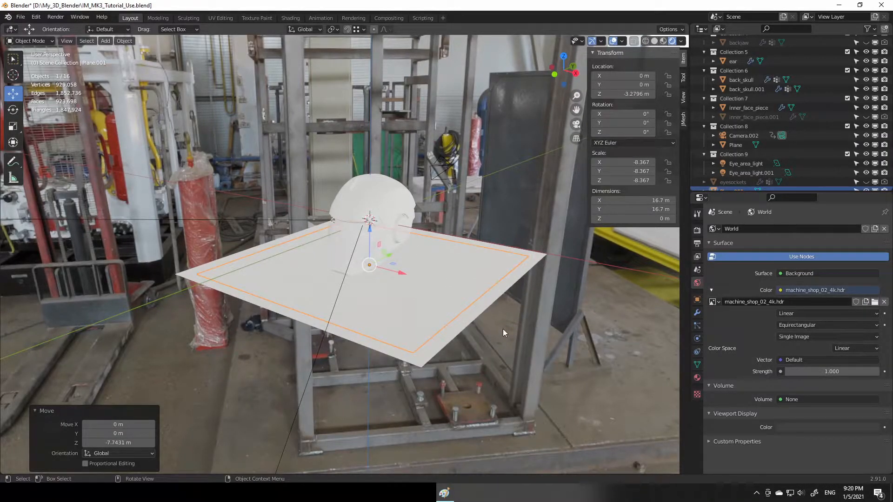
{"action": "key", "text": "g"}
{"action": "key", "text": "z"}
{"action": "left_click", "coordinate": [507, 458]}
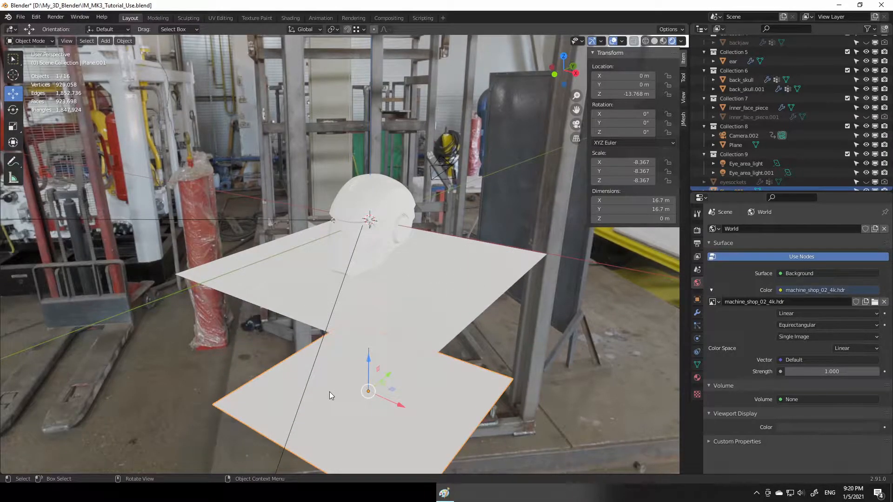
{"action": "key", "text": "Delete"}
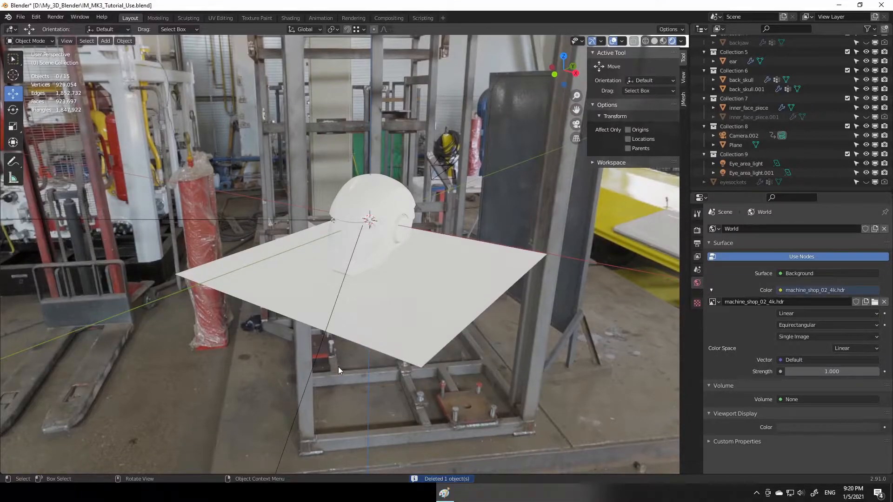
Step: Set the Ambient Occlusion distance to 2 m in the Eevee render settings
{"action": "middle_click_drag", "start_coordinate": [404, 371], "coordinate": [404, 348]}
{"action": "middle_click_drag", "start_coordinate": [410, 298], "coordinate": [427, 311]}
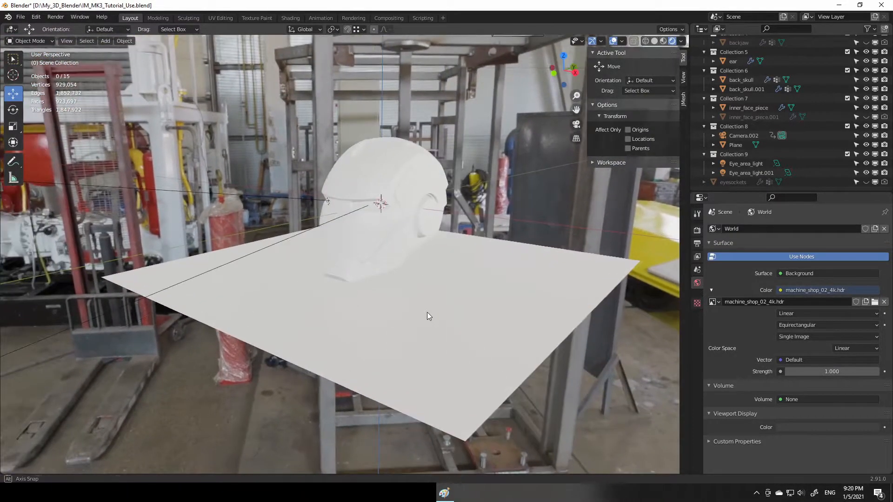
{"action": "left_click", "coordinate": [454, 301]}
{"action": "left_click", "coordinate": [500, 142]}
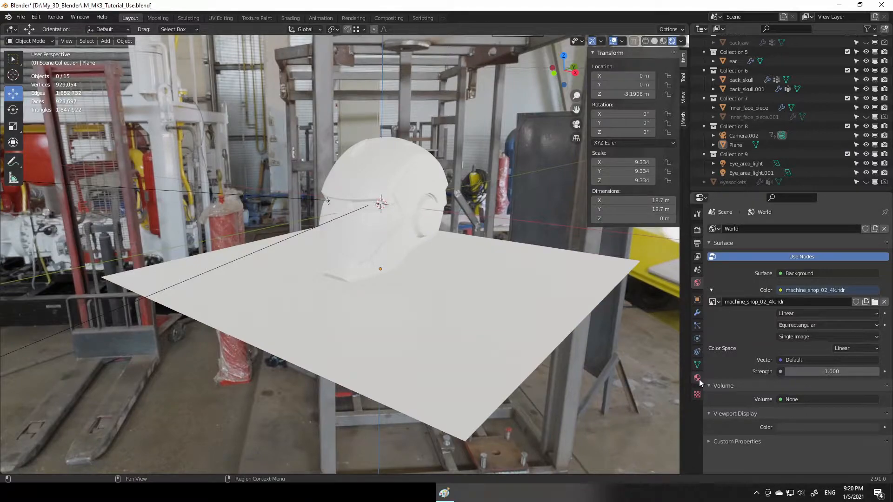
{"action": "left_click", "coordinate": [697, 231]}
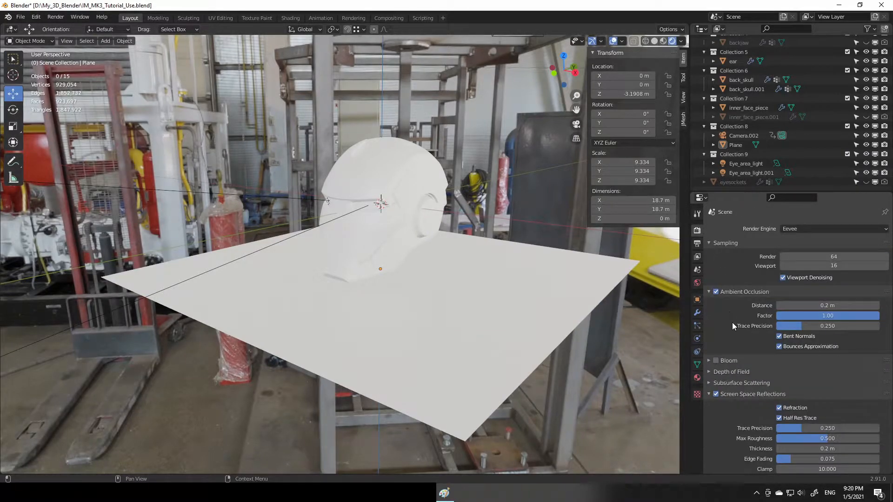
{"action": "left_click", "coordinate": [806, 305]}
{"action": "type", "text": "2"}
{"action": "key", "text": "Return"}
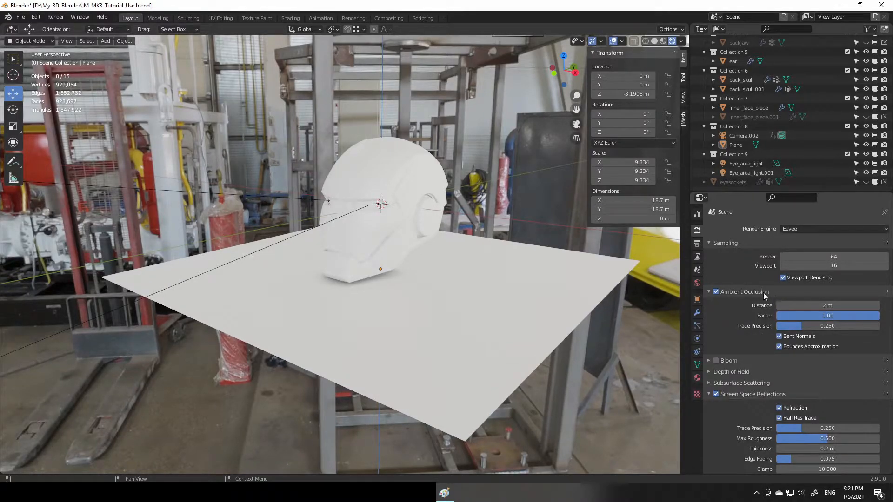
Step: Try the Bloom effect for the Eevee render and switch it back off
{"action": "left_click", "coordinate": [716, 361]}
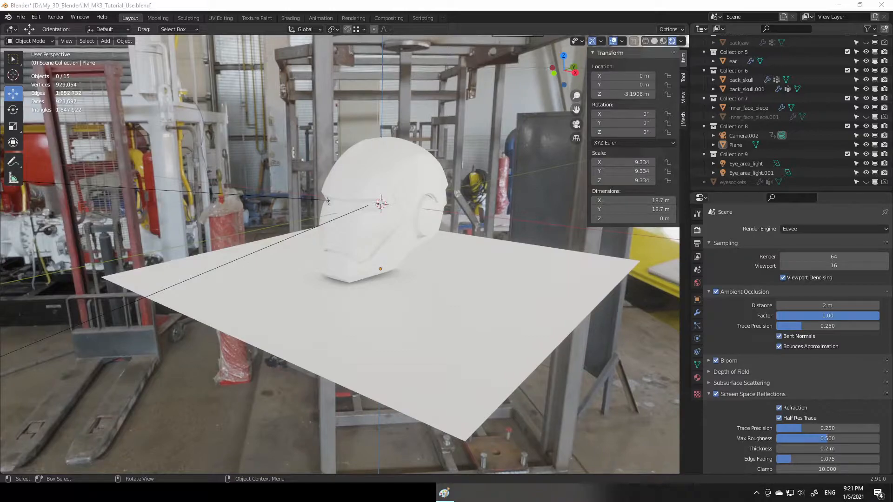
{"action": "left_click", "coordinate": [716, 361]}
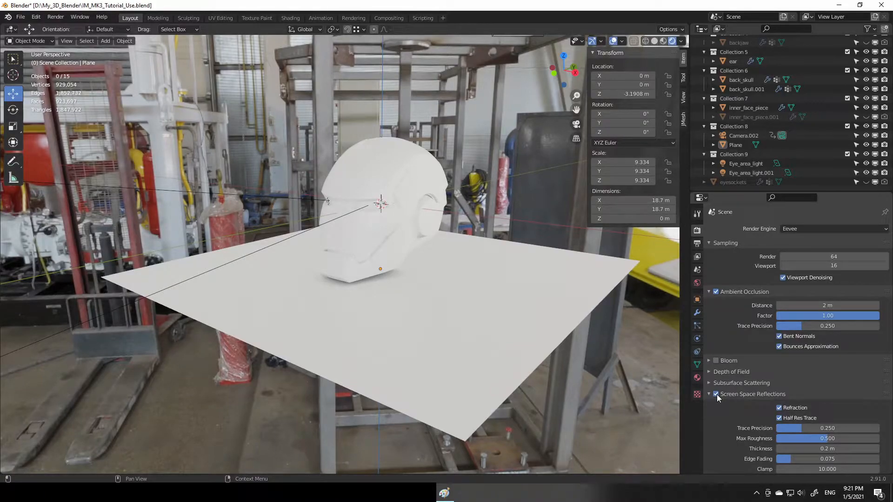
{"action": "key", "text": "space"}
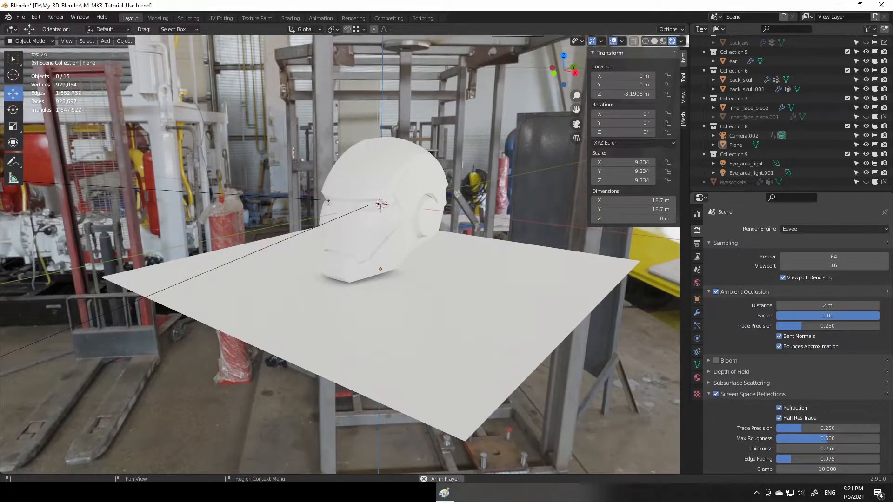
{"action": "key", "text": "space"}
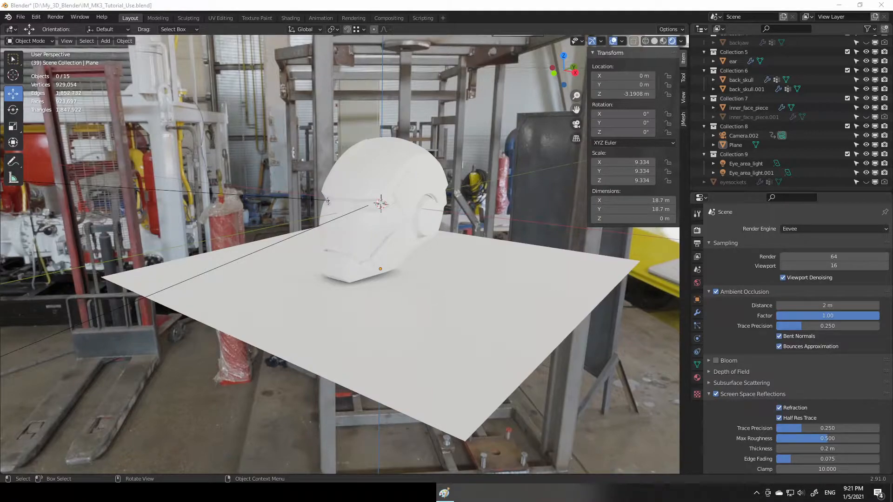
Step: Split the 3D viewport horizontally and turn the lower area into a Shader Editor
{"action": "right_click", "coordinate": [445, 474]}
{"action": "key", "text": "Escape"}
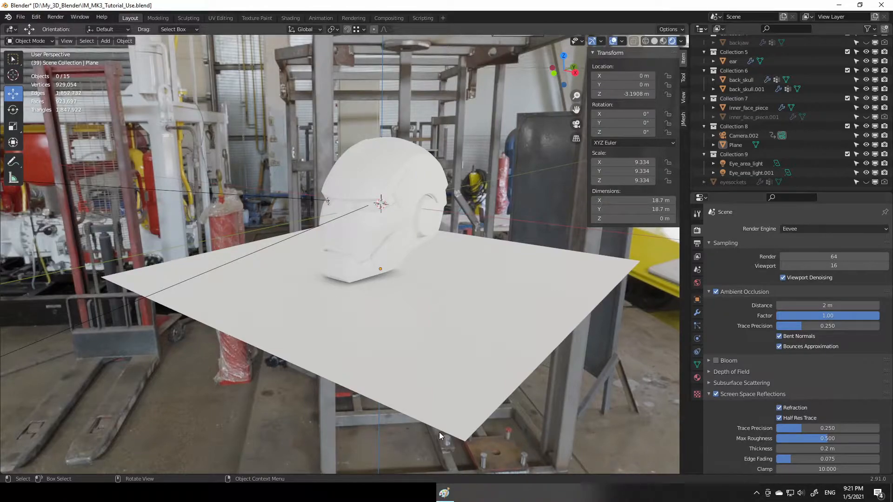
{"action": "right_click", "coordinate": [452, 474]}
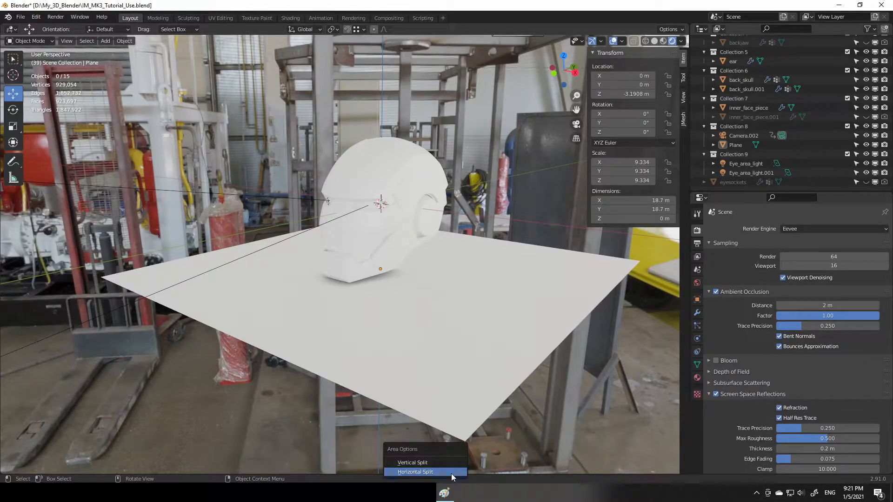
{"action": "key", "text": "Escape"}
{"action": "left_click", "coordinate": [463, 328]}
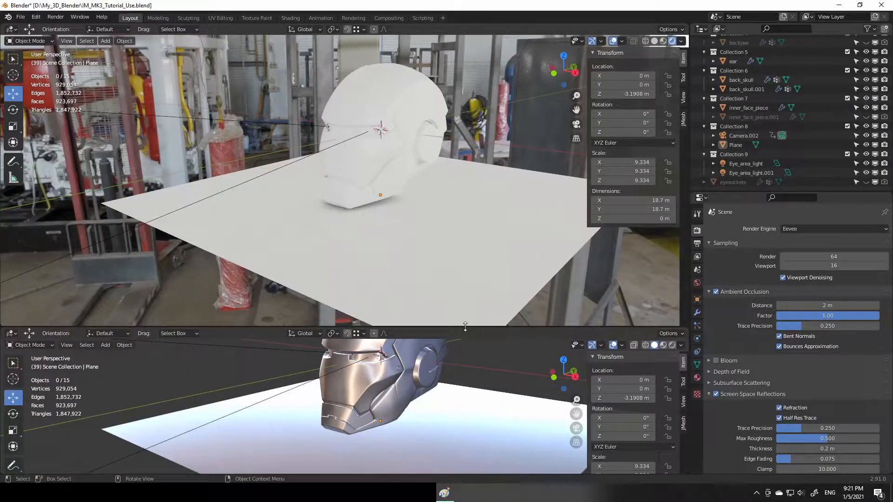
{"action": "left_click", "coordinate": [11, 334]}
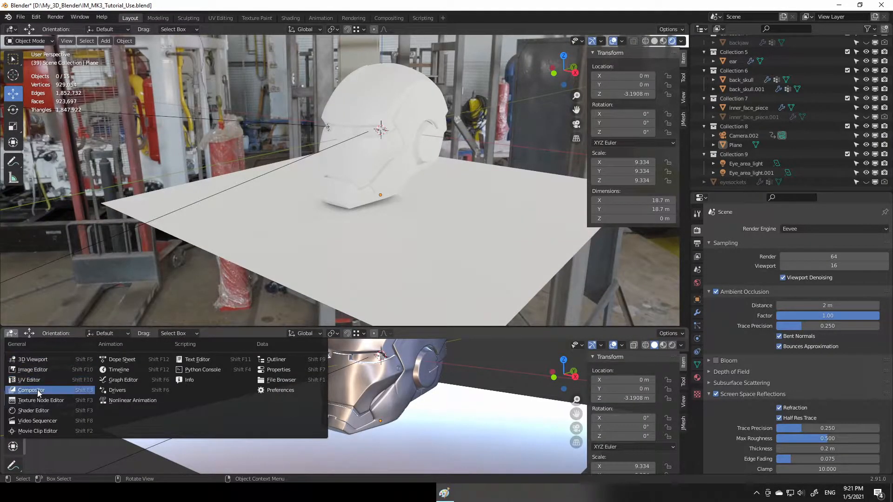
{"action": "left_click", "coordinate": [40, 411]}
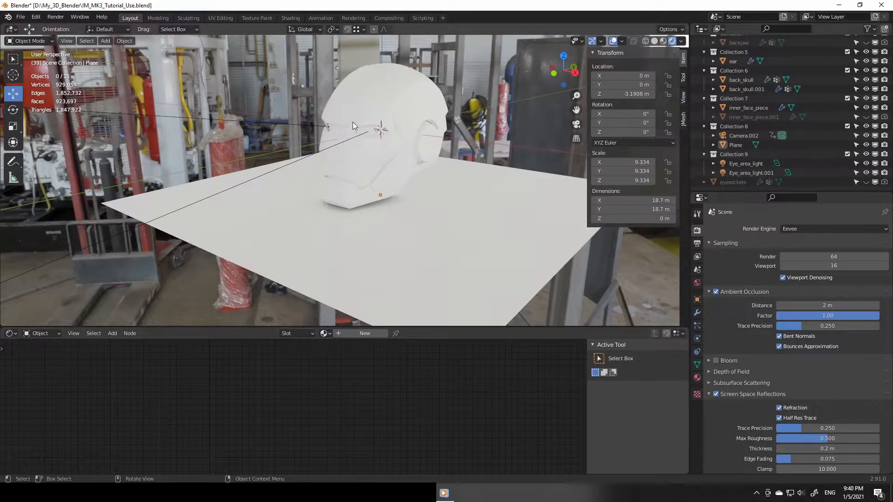
Step: Give the helmet's face plate a new material and set its Metallic value to 1
{"action": "left_click", "coordinate": [358, 96]}
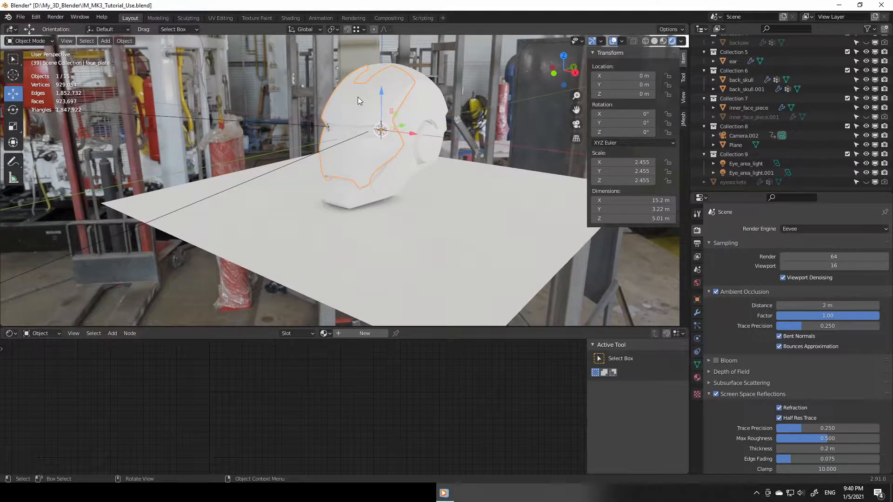
{"action": "left_click", "coordinate": [697, 378]}
{"action": "left_click", "coordinate": [788, 270]}
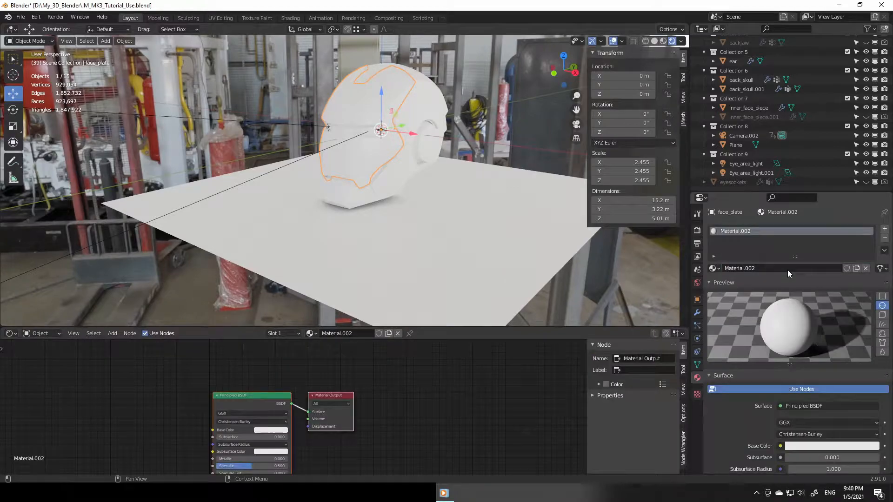
{"action": "left_click_drag", "start_coordinate": [348, 328], "coordinate": [325, 241]}
{"action": "middle_click_drag", "start_coordinate": [446, 361], "coordinate": [454, 286]}
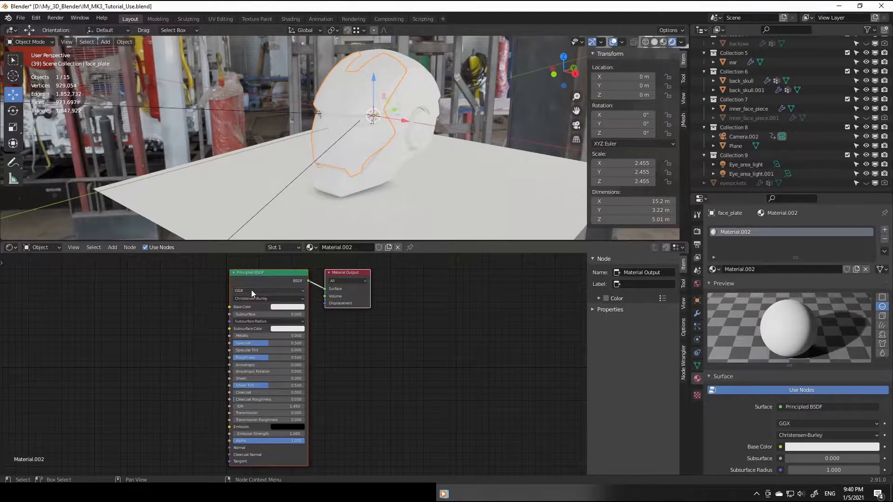
{"action": "left_click_drag", "start_coordinate": [253, 336], "coordinate": [305, 335]}
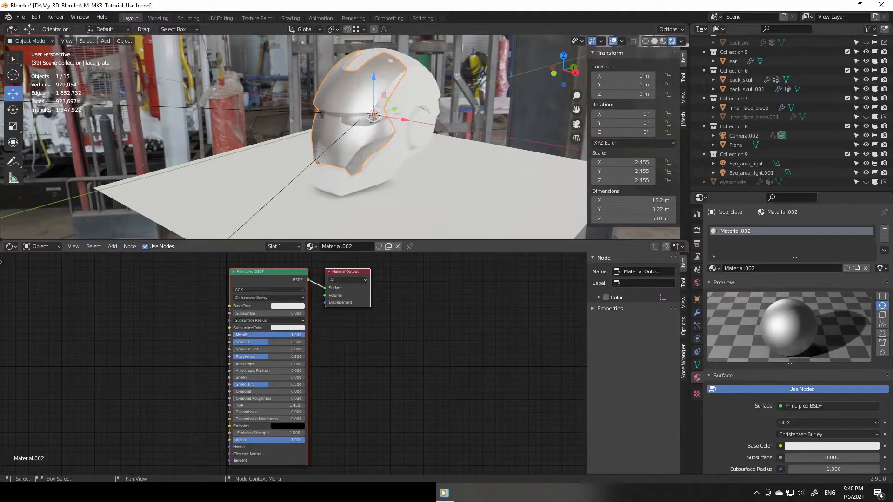
Step: Try a light blue base color on the face plate material
{"action": "left_click", "coordinate": [284, 306]}
{"action": "mouse_move", "coordinate": [295, 238]}
{"action": "left_mouse_down"}
{"action": "mouse_move", "coordinate": [319, 241]}
{"action": "mouse_move", "coordinate": [291, 221]}
{"action": "mouse_move", "coordinate": [280, 232]}
{"action": "mouse_move", "coordinate": [285, 247]}
{"action": "mouse_move", "coordinate": [305, 230]}
{"action": "left_mouse_up"}
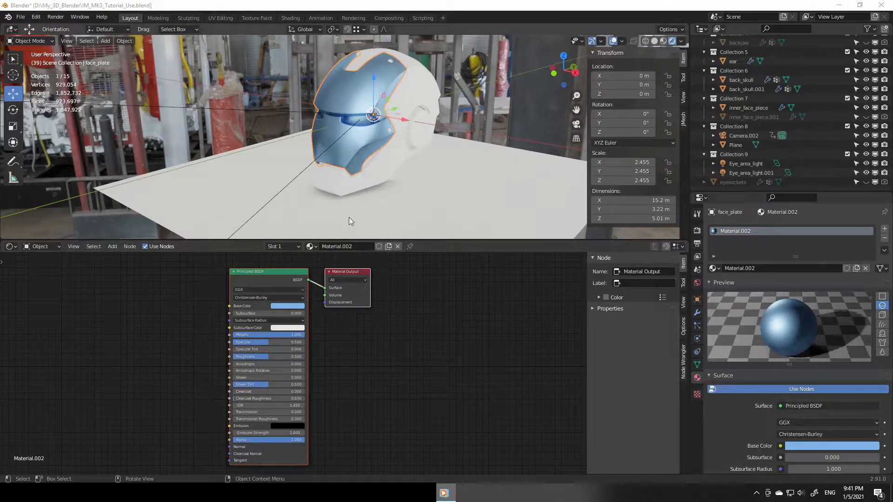
{"action": "left_click_drag", "start_coordinate": [297, 306], "coordinate": [307, 309]}
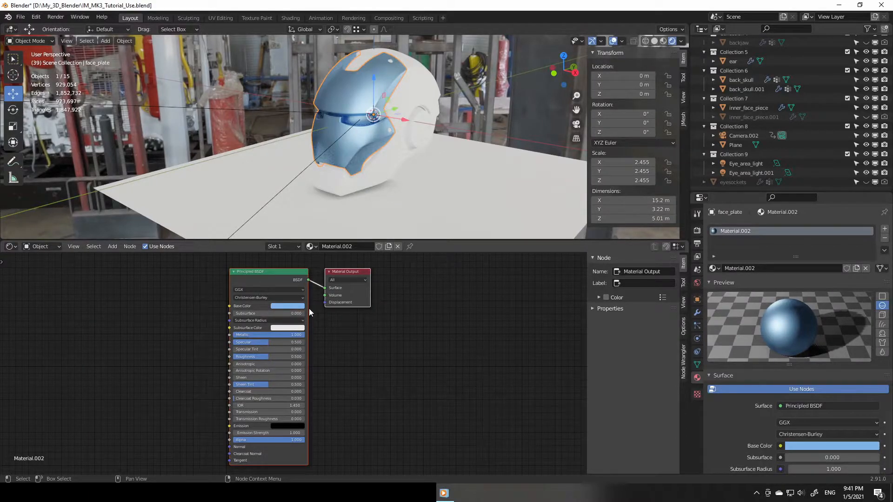
Step: Set the face plate material's base color to an orange gold with hue about 0.09 and saturation about 0.65
{"action": "left_click", "coordinate": [286, 306]}
{"action": "left_click_drag", "start_coordinate": [300, 227], "coordinate": [286, 252]}
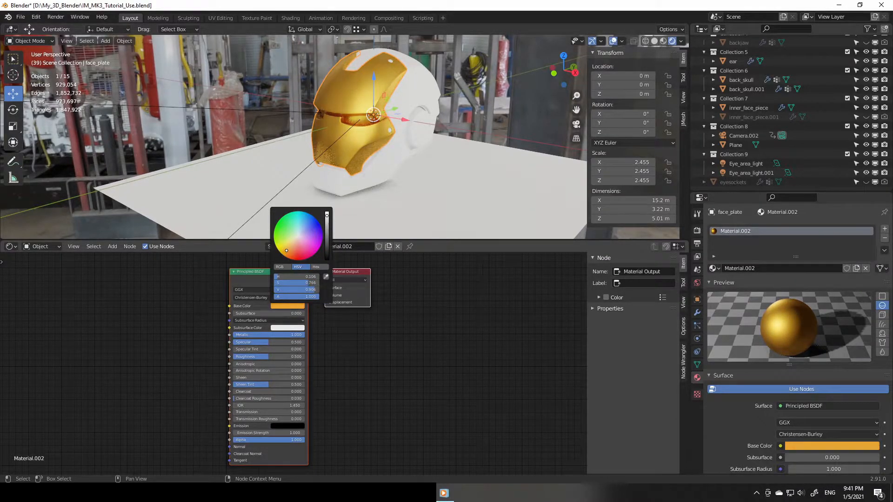
{"action": "left_click_drag", "start_coordinate": [287, 250], "coordinate": [290, 249]}
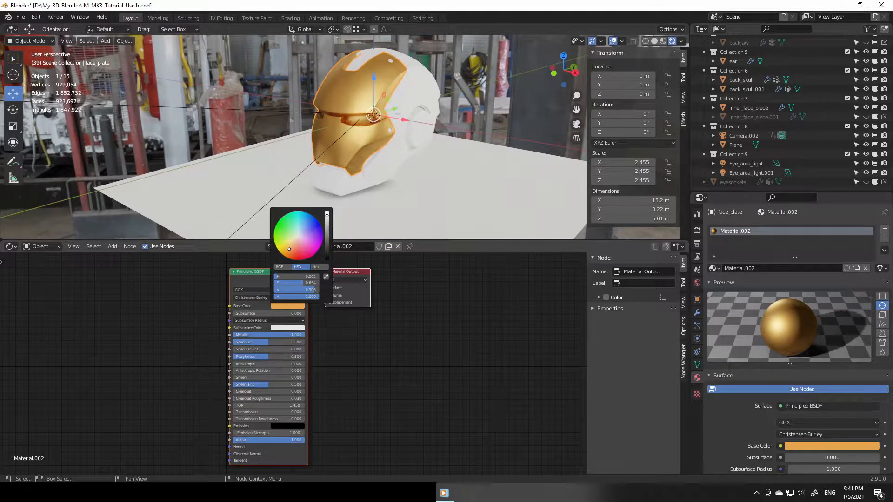
Step: Set the Clearcoat of the face plate's gold material to 1
{"action": "middle_click_drag", "start_coordinate": [397, 161], "coordinate": [421, 168]}
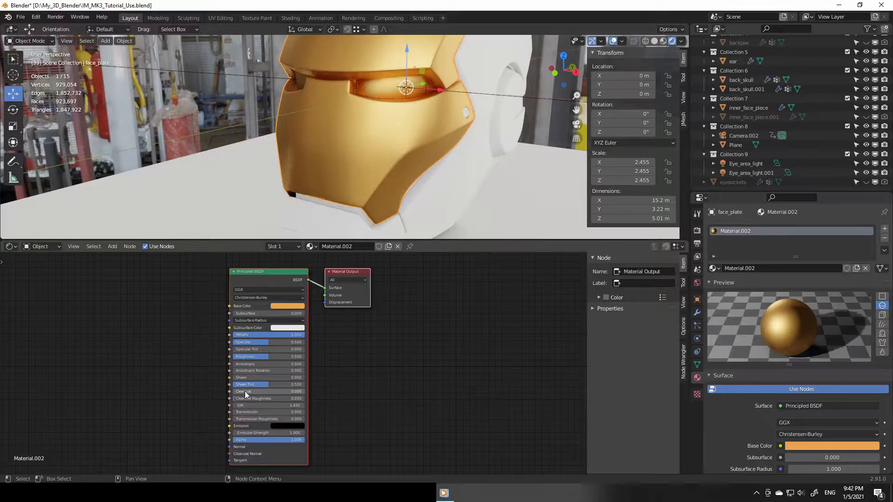
{"action": "left_click_drag", "start_coordinate": [248, 392], "coordinate": [304, 392]}
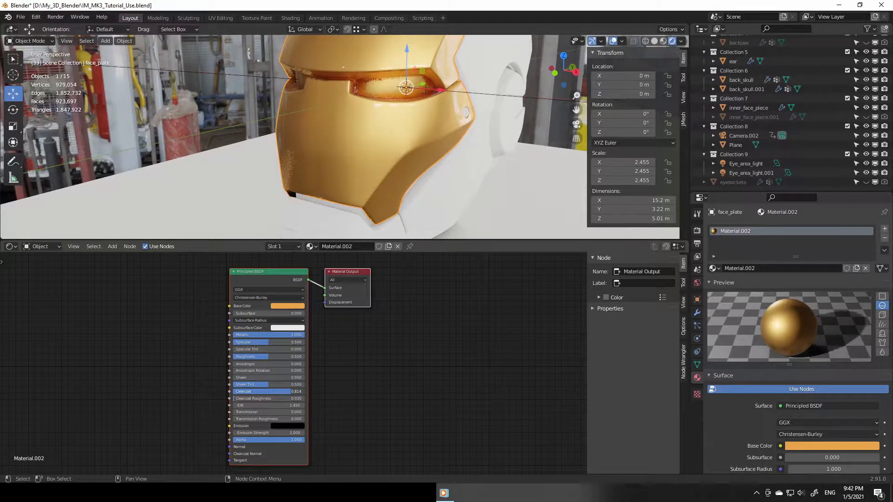
{"action": "left_click", "coordinate": [292, 392]}
{"action": "type", "text": "1"}
{"action": "key", "text": "Return"}
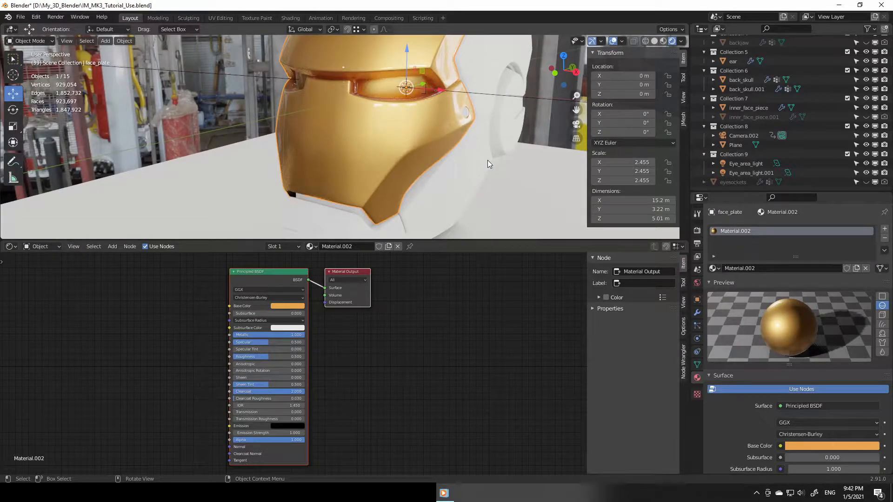
Step: Add a Noise Texture node ahead of the Principled BSDF in the face plate material
{"action": "middle_click_drag", "start_coordinate": [457, 140], "coordinate": [428, 162]}
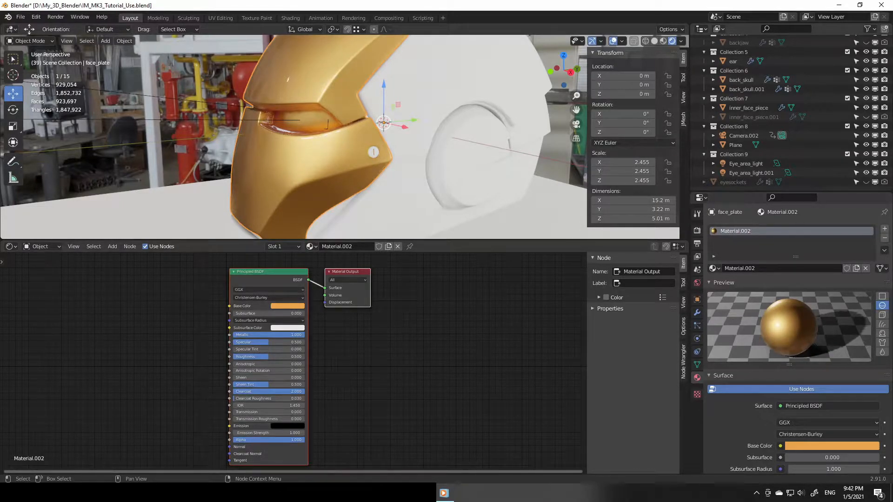
{"action": "middle_click_drag", "start_coordinate": [369, 181], "coordinate": [347, 178]}
{"action": "scroll", "coordinate": [346, 177], "scroll_direction": "up", "scroll_amount": 1}
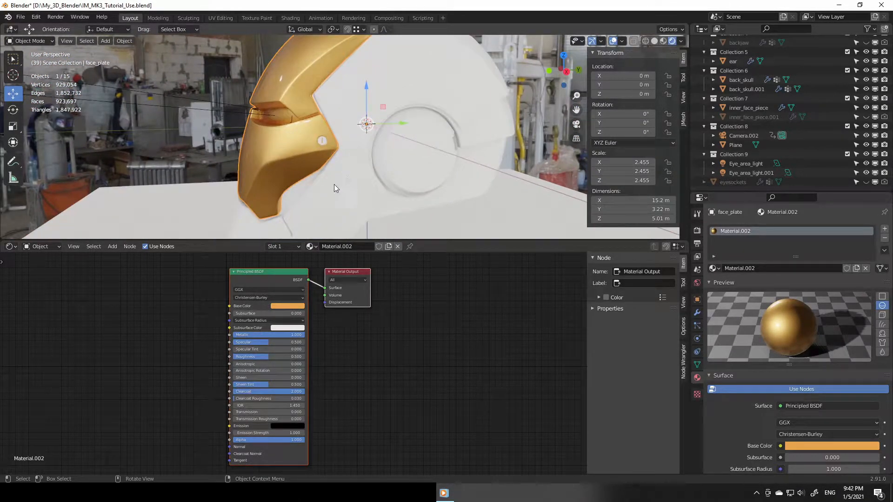
{"action": "key", "text": "shift+a"}
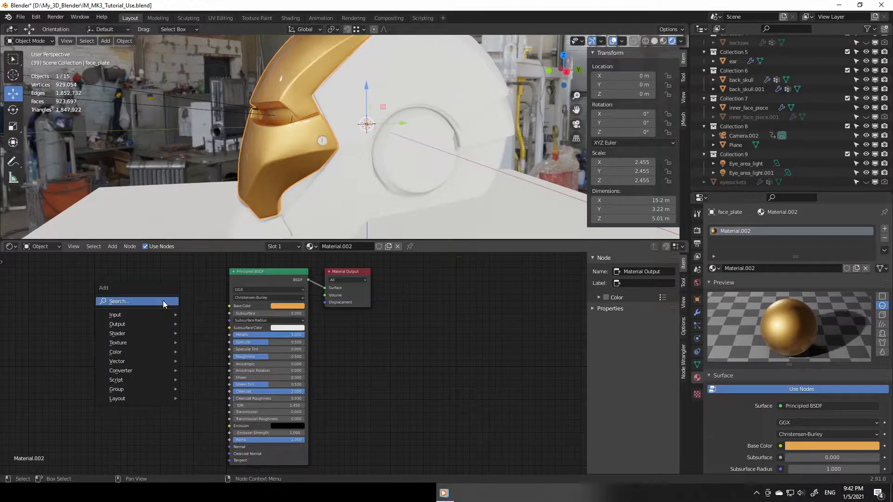
{"action": "left_click", "coordinate": [164, 302]}
{"action": "type", "text": "noise"}
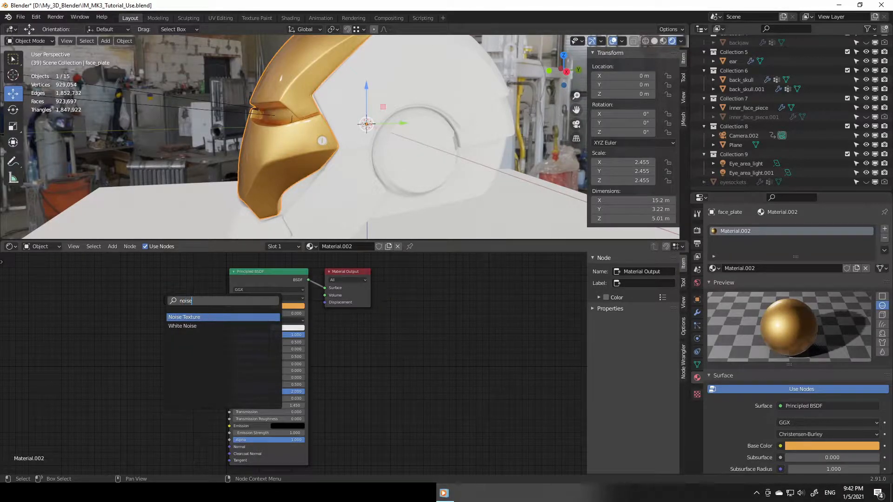
{"action": "key", "text": "Return"}
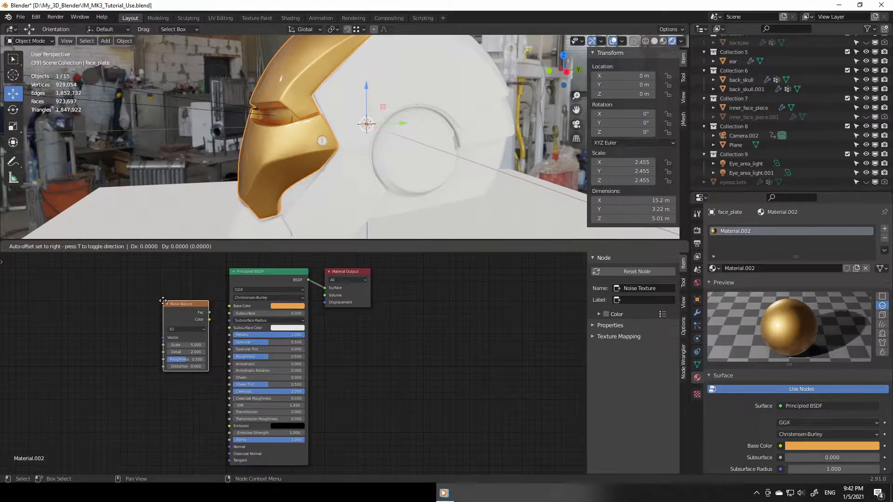
{"action": "left_click", "coordinate": [116, 302]}
{"action": "middle_click_drag", "start_coordinate": [189, 321], "coordinate": [318, 328]}
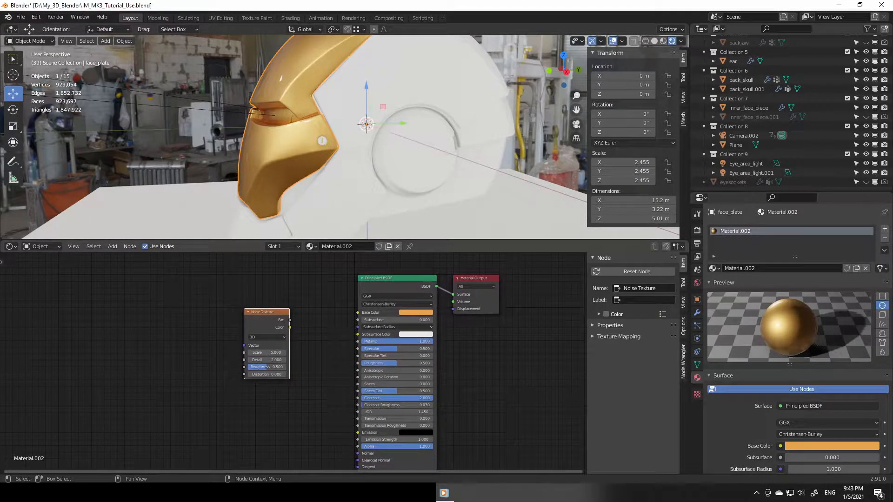
Step: Connect the Noise Texture's Color output to the Principled BSDF's Clearcoat Normal and place the texture node lower beside that input
{"action": "key", "text": "alt+Tab"}
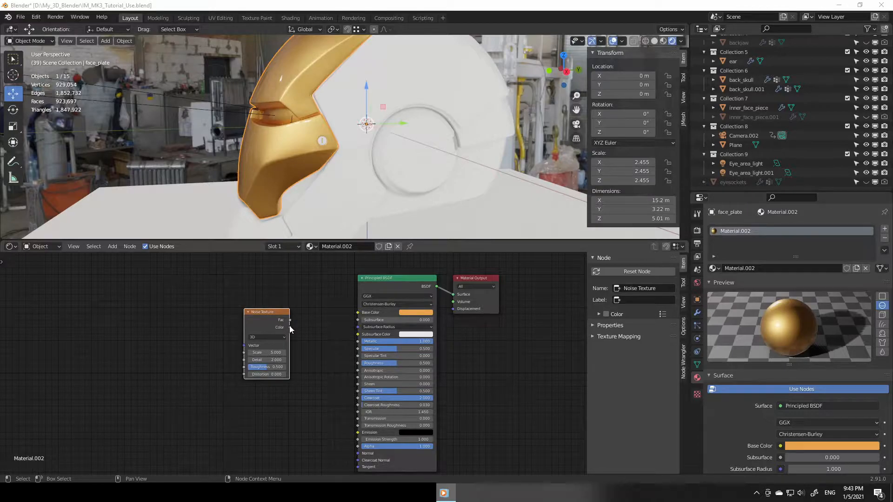
{"action": "left_click_drag", "start_coordinate": [291, 328], "coordinate": [359, 461]}
{"action": "left_click_drag", "start_coordinate": [272, 311], "coordinate": [251, 417]}
{"action": "middle_click_drag", "start_coordinate": [305, 387], "coordinate": [309, 329]}
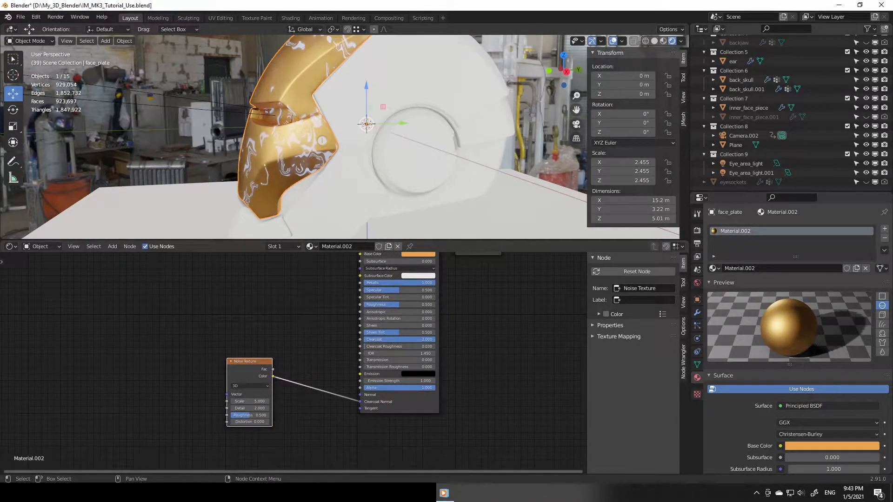
Step: Insert a Bump node between the Noise Texture and Clearcoat Normal, with the noise Color feeding the Bump's Height
{"action": "key", "text": "shift+a"}
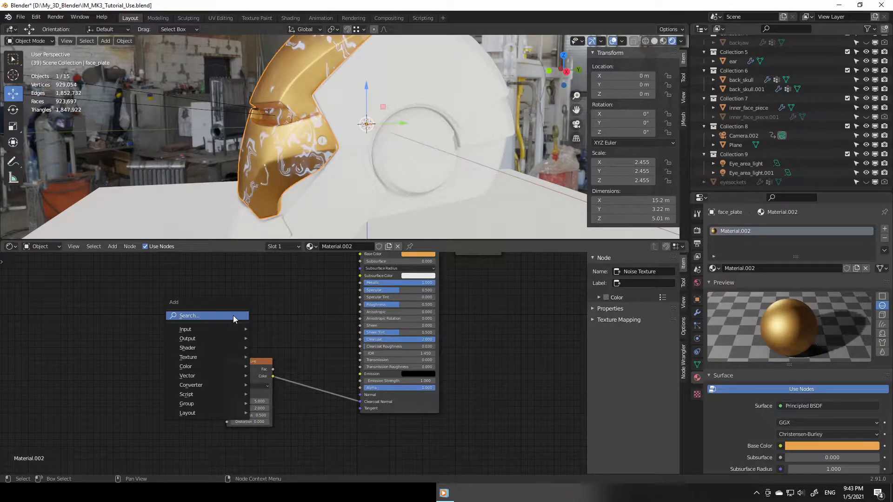
{"action": "left_click", "coordinate": [233, 316]}
{"action": "type", "text": "bump"}
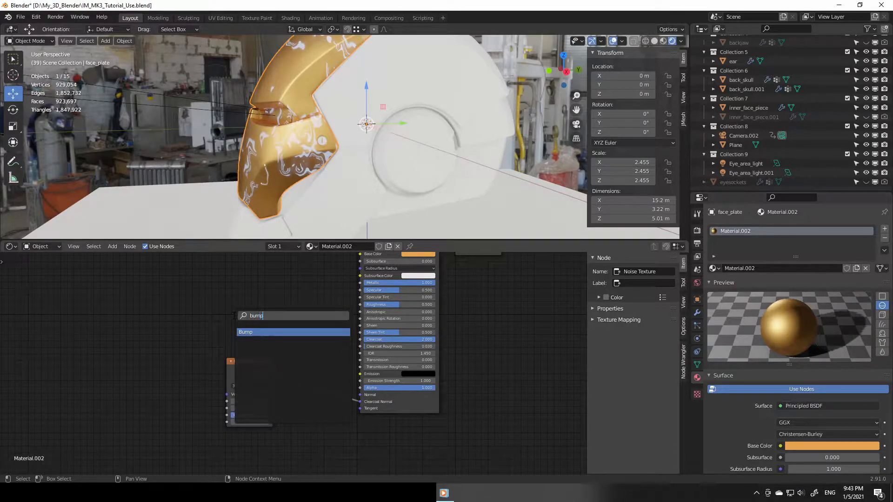
{"action": "key", "text": "Return"}
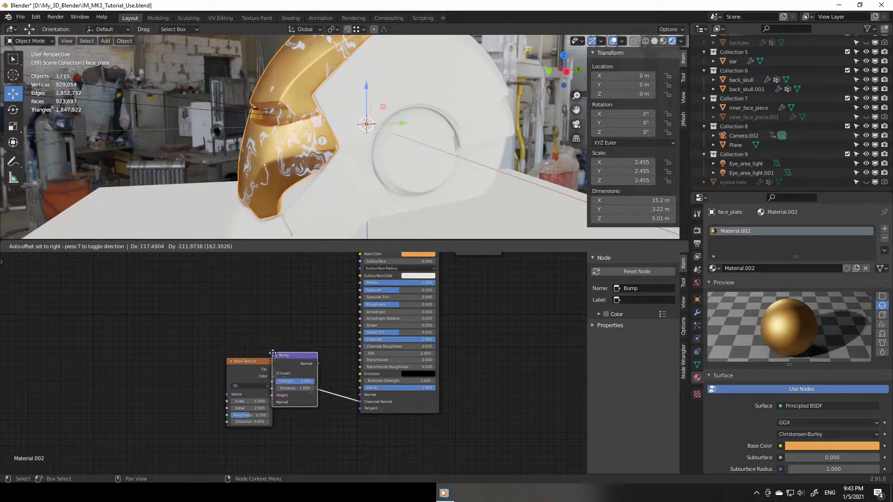
{"action": "left_click", "coordinate": [300, 367]}
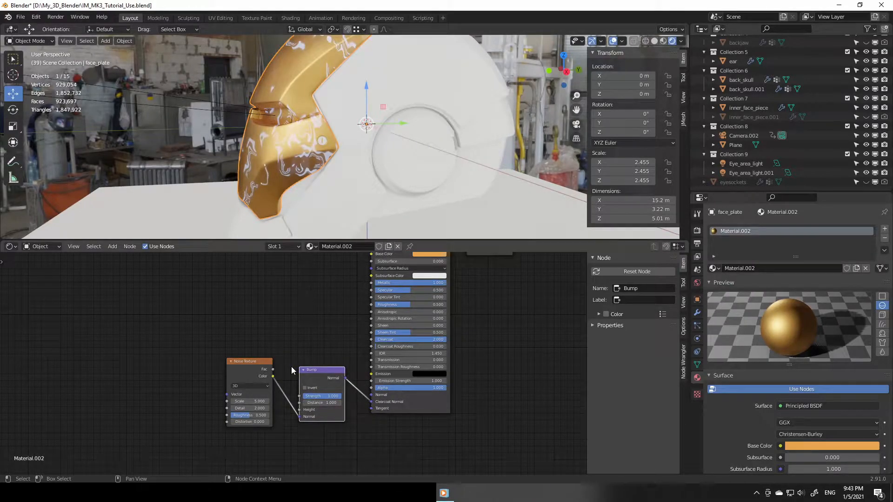
{"action": "left_click_drag", "start_coordinate": [299, 417], "coordinate": [299, 409]}
{"action": "left_click_drag", "start_coordinate": [248, 362], "coordinate": [238, 376]}
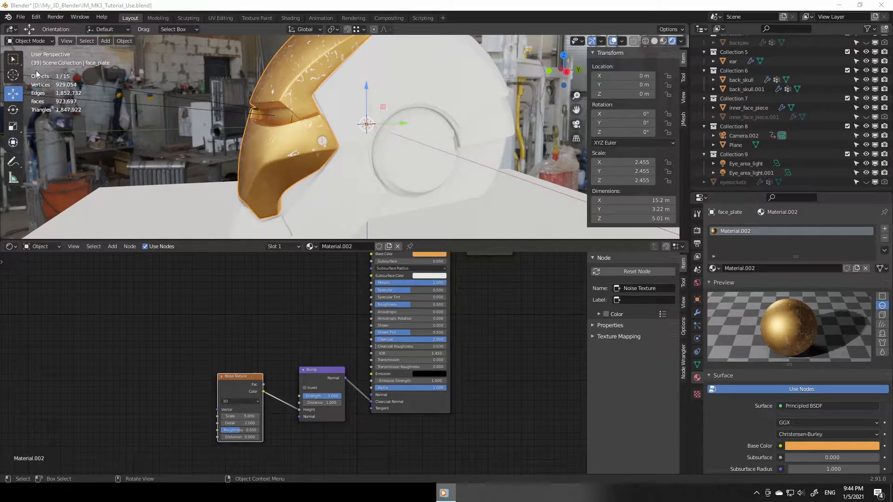
Step: Search the add-ons in the preferences for "node" to check whether Node Wrangler is enabled
{"action": "left_click", "coordinate": [20, 17]}
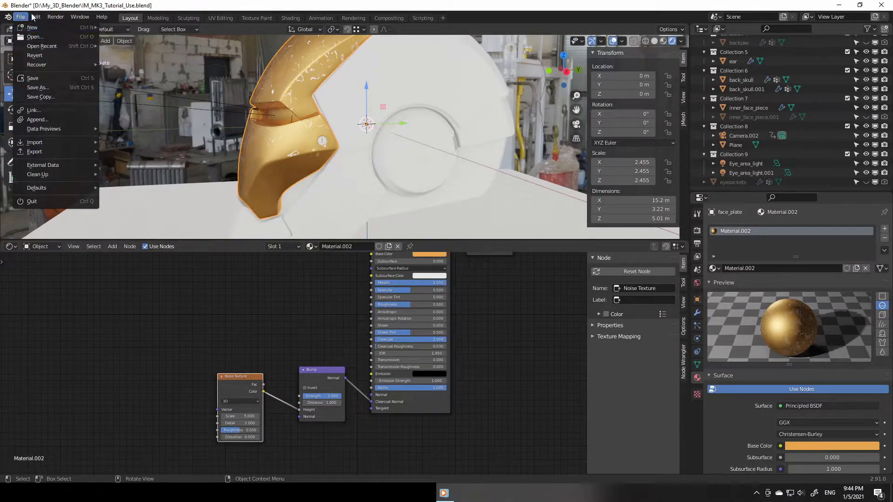
{"action": "mouse_move", "coordinate": [36, 17]}
{"action": "left_click", "coordinate": [76, 150]}
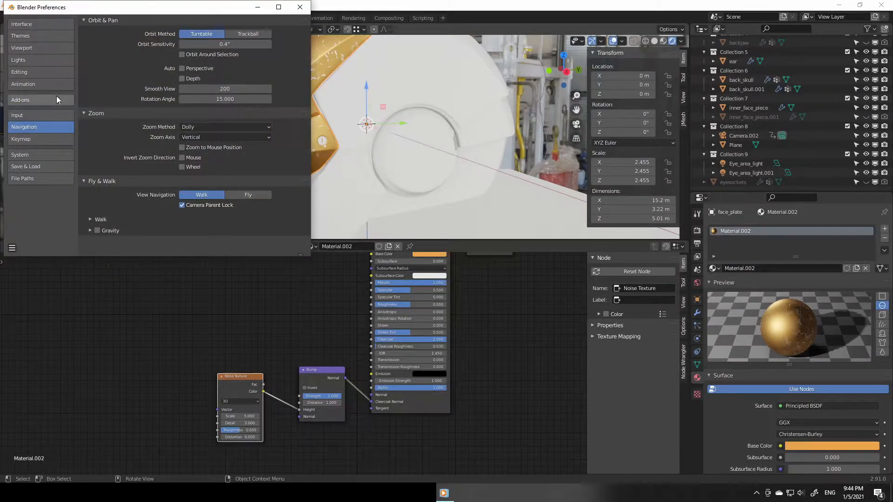
{"action": "left_click", "coordinate": [29, 100]}
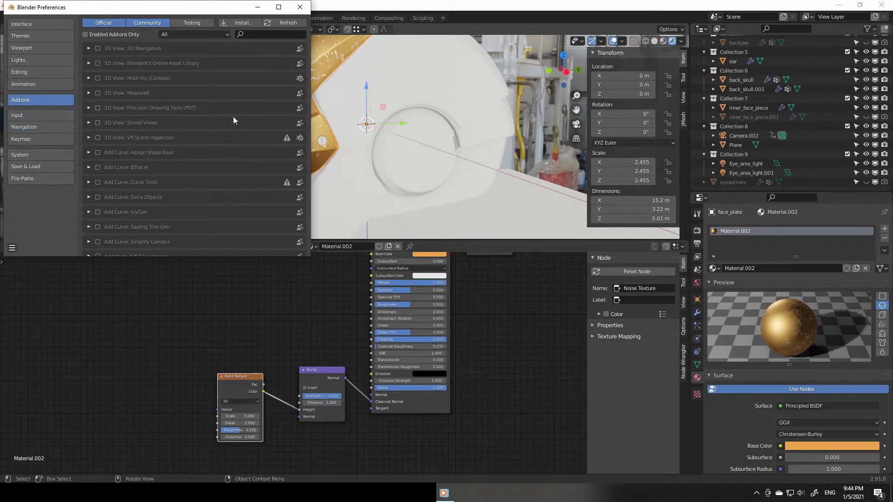
{"action": "left_click", "coordinate": [252, 34]}
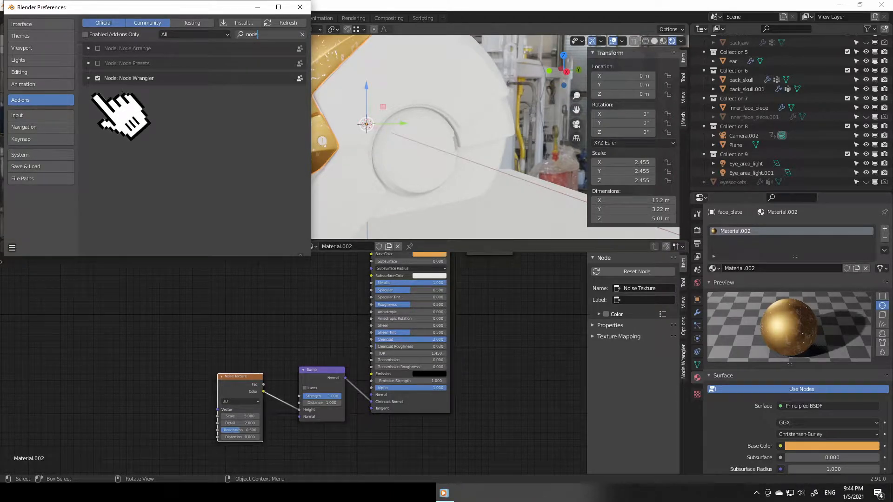
{"action": "left_click", "coordinate": [300, 7]}
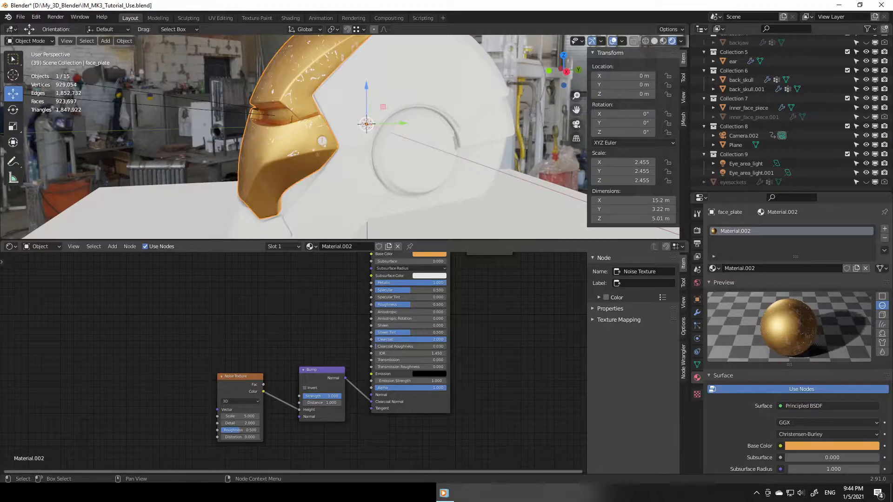
Step: Add Texture Coordinate and Mapping nodes to the Noise Texture and feed the Object coordinates into the Mapping node's Vector
{"action": "left_click", "coordinate": [227, 375]}
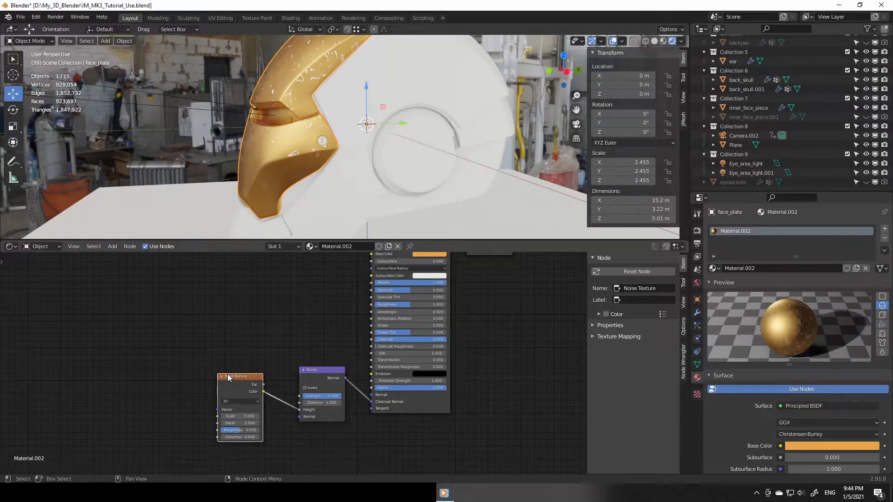
{"action": "key", "text": "ctrl+t"}
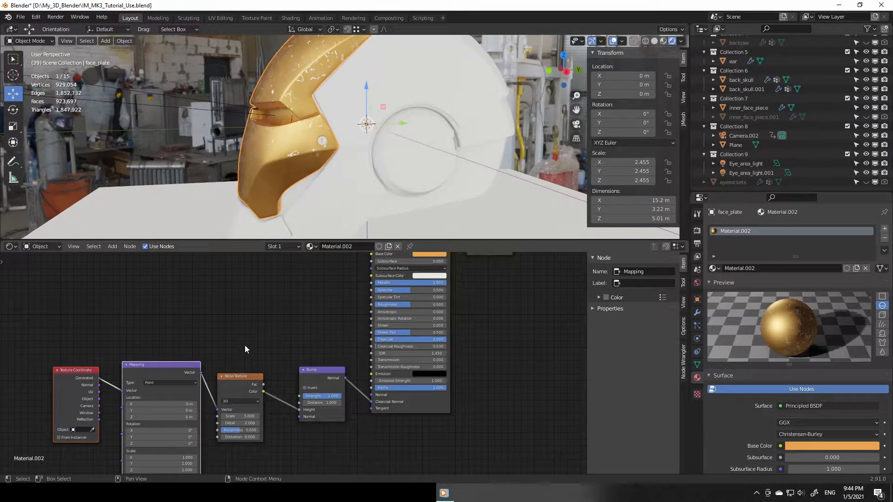
{"action": "middle_click_drag", "start_coordinate": [259, 347], "coordinate": [315, 287]}
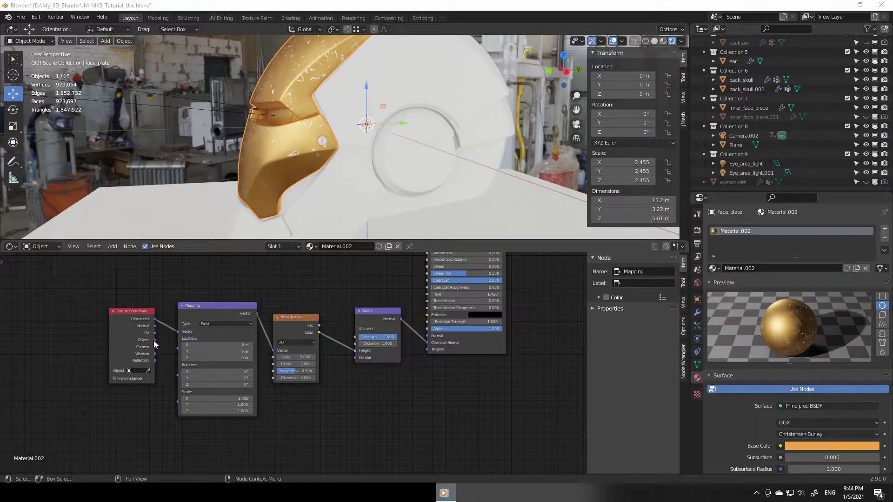
{"action": "left_click_drag", "start_coordinate": [155, 340], "coordinate": [179, 331]}
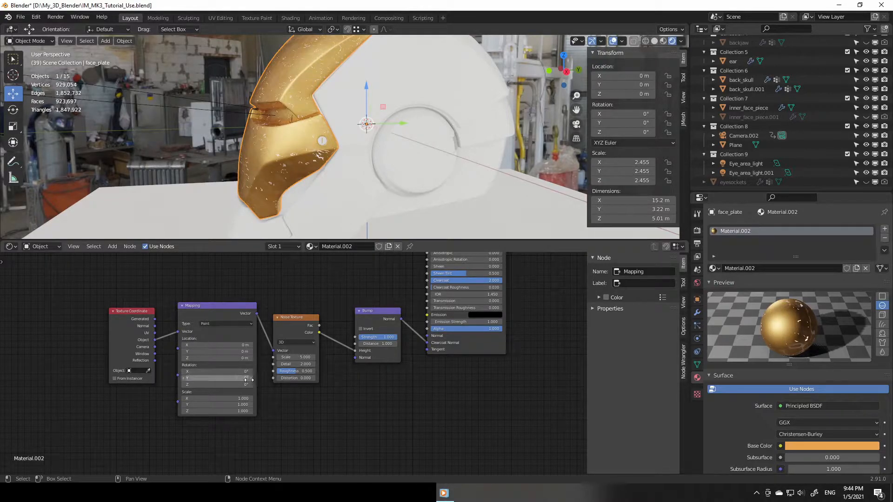
{"action": "middle_click_drag", "start_coordinate": [295, 170], "coordinate": [421, 204]}
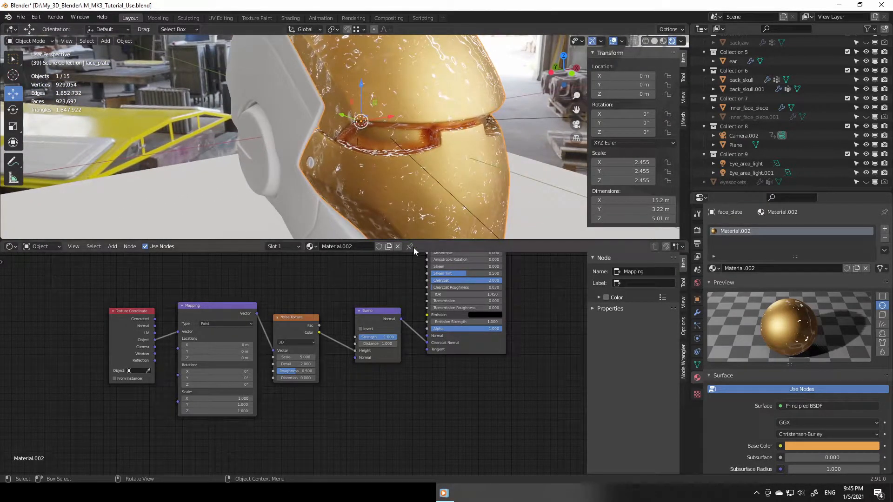
Step: Set the Bump node's Distance to 0.00001
{"action": "left_click_drag", "start_coordinate": [414, 240], "coordinate": [417, 265]}
{"action": "scroll", "coordinate": [355, 421], "scroll_direction": "up", "scroll_amount": 3}
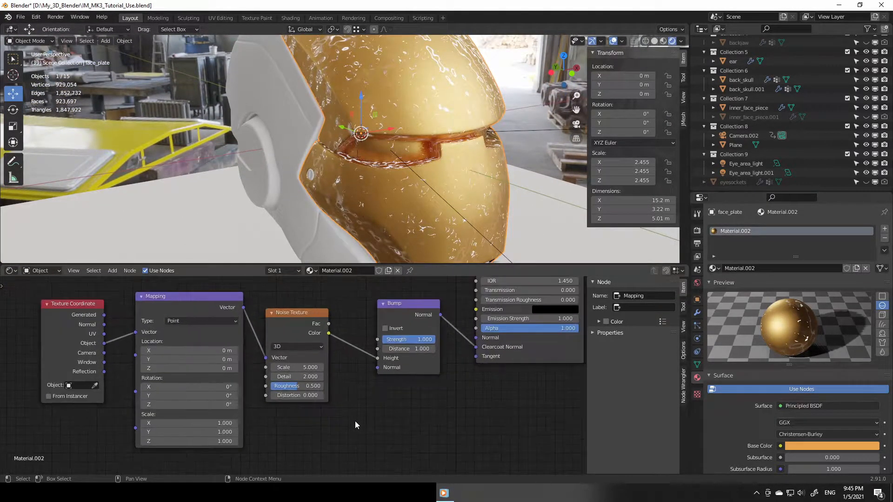
{"action": "middle_click_drag", "start_coordinate": [336, 436], "coordinate": [343, 443]}
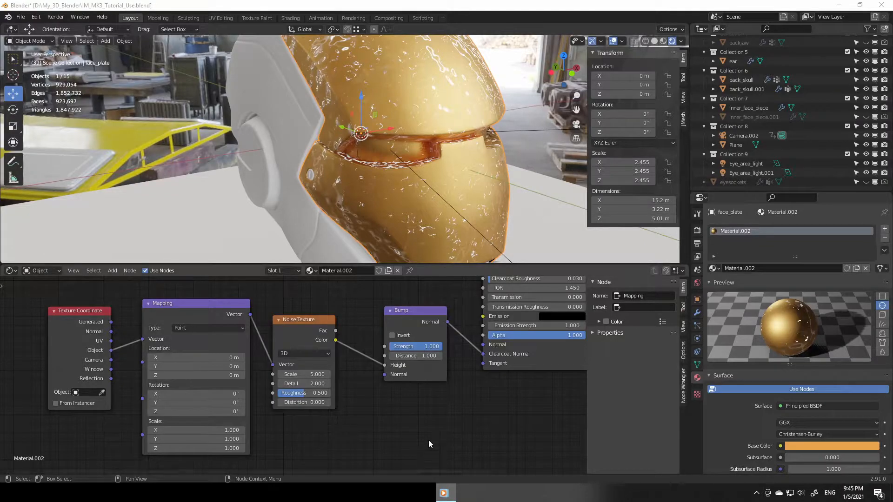
{"action": "left_click", "coordinate": [419, 357]}
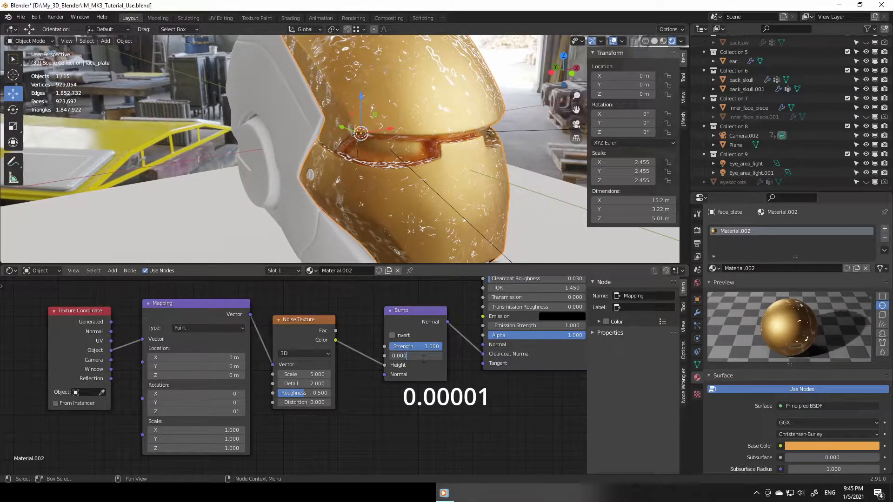
{"action": "type", "text": "0.00001"}
{"action": "key", "text": "Return"}
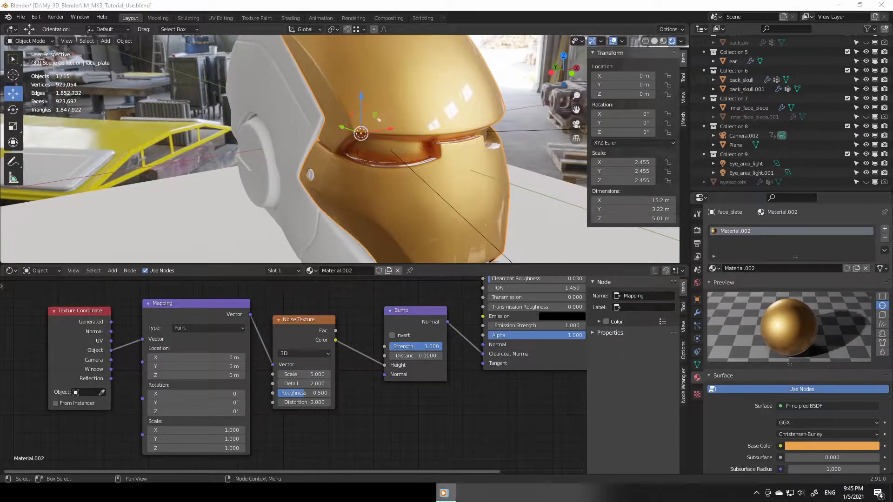
Step: Set the Noise Texture's Scale to 15 and check the effect on the face plate up close
{"action": "scroll", "coordinate": [454, 144], "scroll_direction": "up", "scroll_amount": 6}
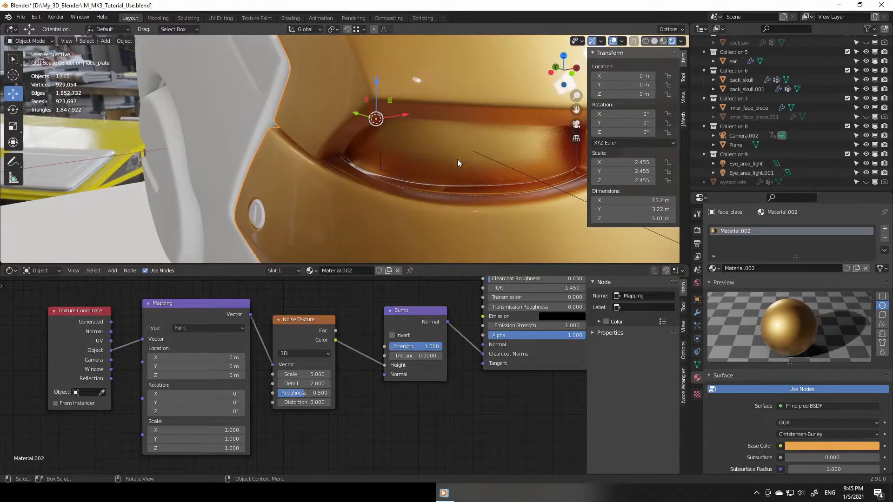
{"action": "middle_click_drag", "start_coordinate": [384, 138], "coordinate": [348, 179]}
{"action": "left_click_drag", "start_coordinate": [356, 264], "coordinate": [370, 425]}
{"action": "middle_click_drag", "start_coordinate": [283, 281], "coordinate": [292, 307]}
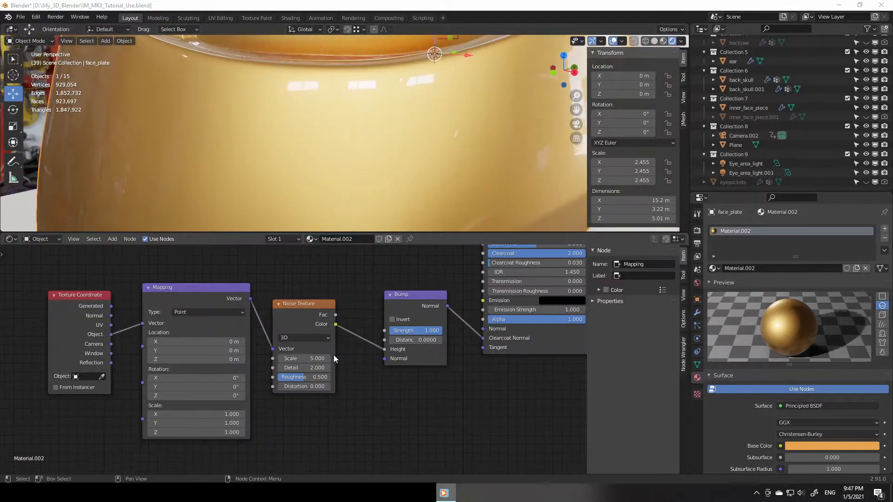
{"action": "left_click", "coordinate": [310, 358]}
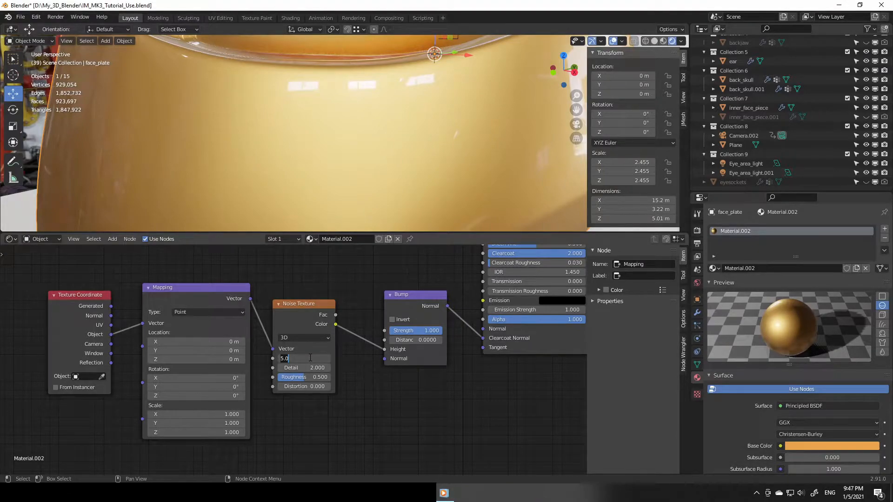
{"action": "type", "text": "15"}
{"action": "key", "text": "Return"}
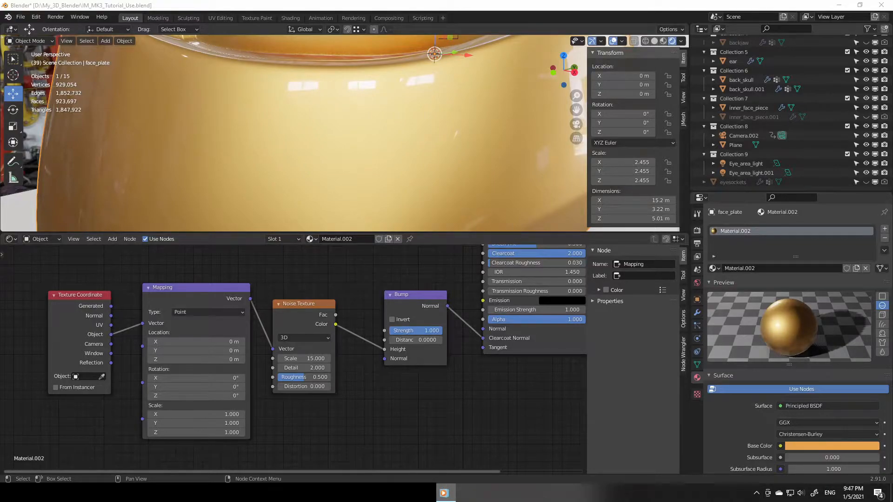
{"action": "scroll", "coordinate": [383, 165], "scroll_direction": "down", "scroll_amount": 5}
{"action": "scroll", "coordinate": [382, 165], "scroll_direction": "up", "scroll_amount": 5}
{"action": "middle_click_drag", "start_coordinate": [382, 164], "coordinate": [381, 122]}
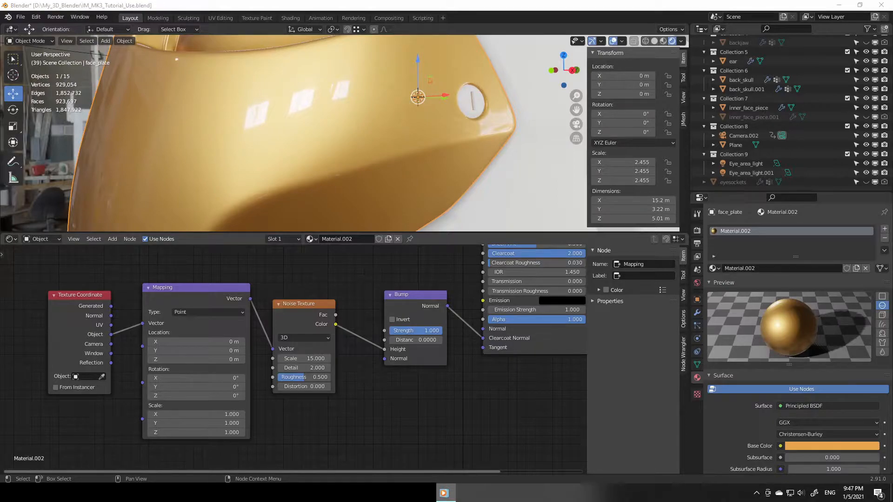
Step: Move the Texture Coordinate, Mapping, Noise Texture and Bump nodes together to a lower spot to free space beside the Principled BSDF
{"action": "scroll", "coordinate": [312, 297], "scroll_direction": "down", "scroll_amount": 4}
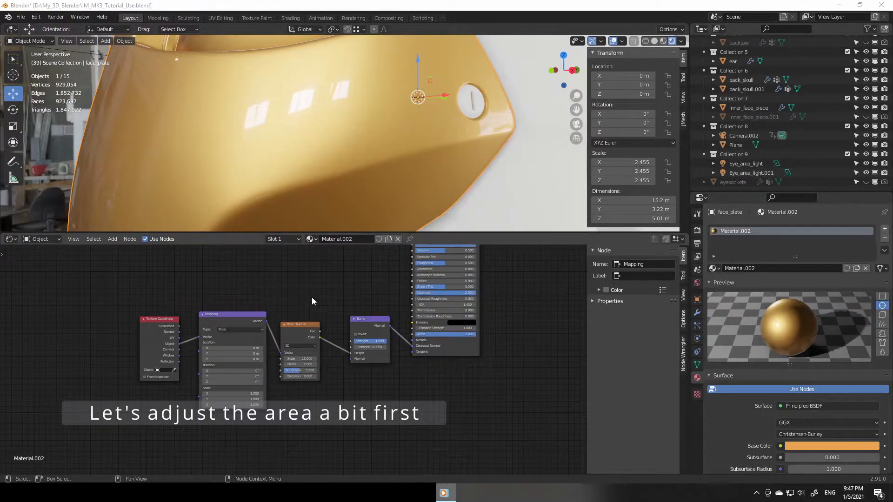
{"action": "left_click_drag", "start_coordinate": [155, 303], "coordinate": [370, 421]}
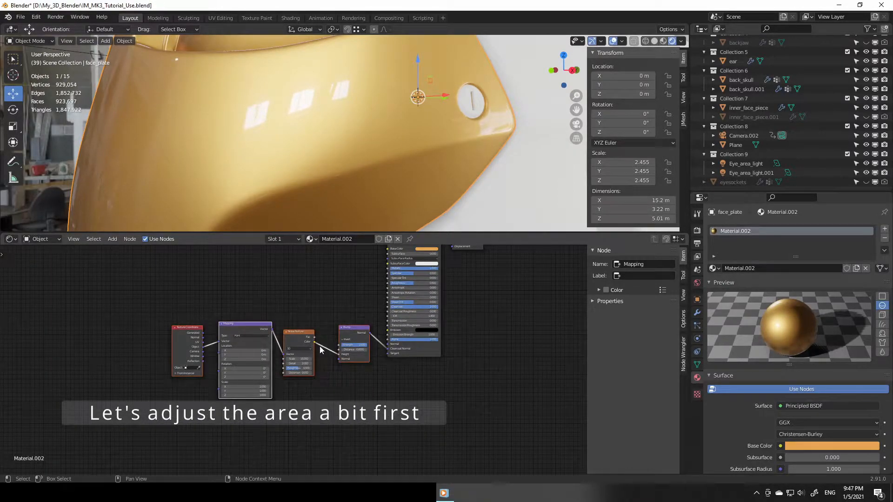
{"action": "left_click_drag", "start_coordinate": [264, 330], "coordinate": [255, 387]}
{"action": "left_click", "coordinate": [253, 346]}
Step: Add a Voronoi Texture node in the free area above the noise bump nodes
{"action": "middle_click_drag", "start_coordinate": [243, 295], "coordinate": [259, 328]}
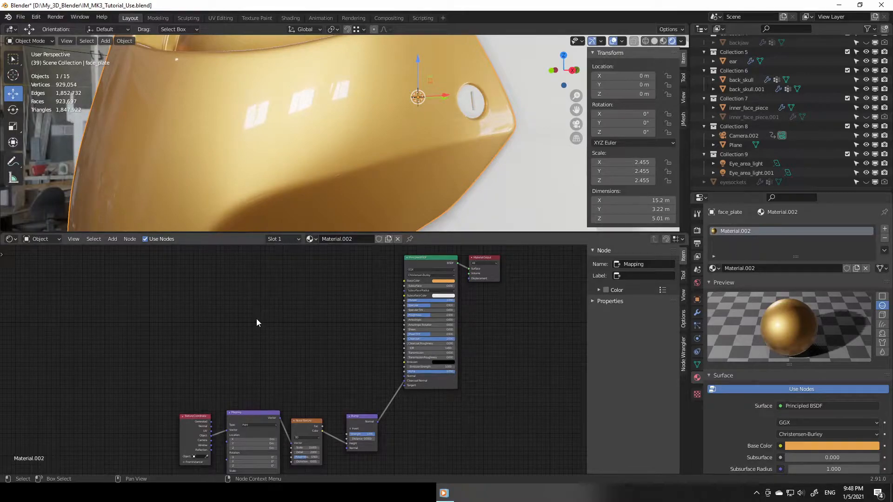
{"action": "key", "text": "shift+a"}
{"action": "left_click", "coordinate": [256, 319]}
{"action": "type", "text": "vo"}
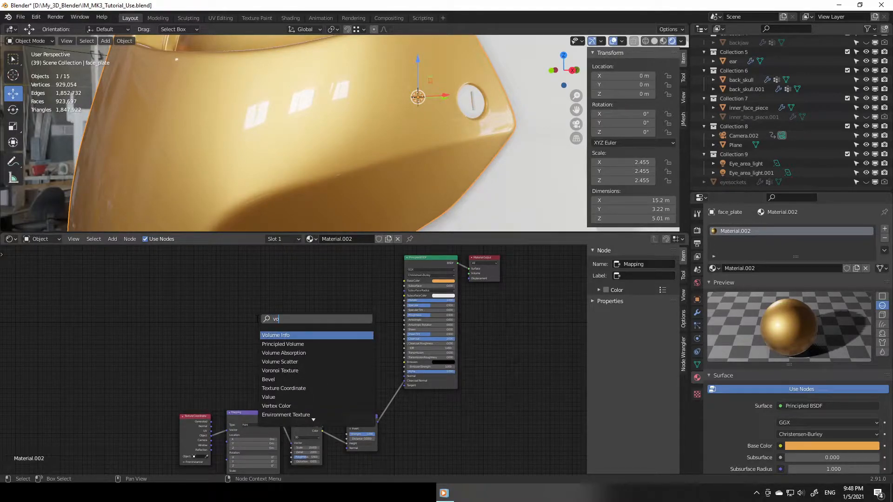
{"action": "type", "text": "ro"}
{"action": "key", "text": "Return"}
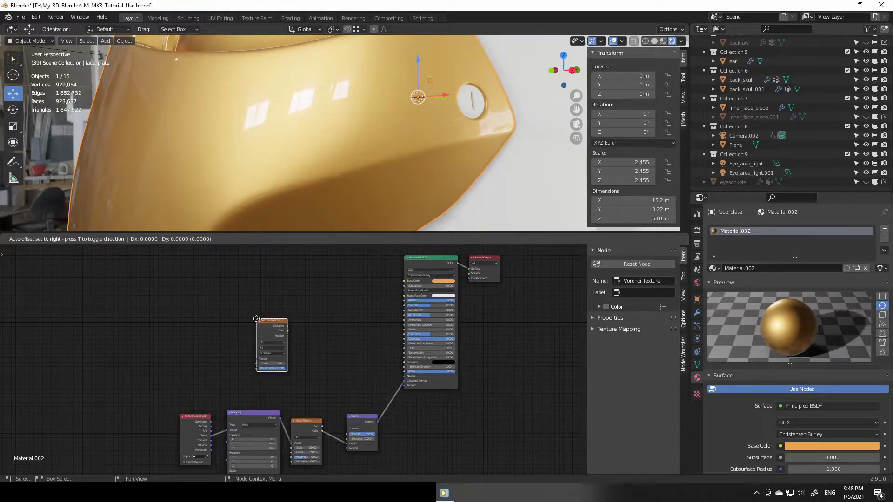
{"action": "left_click", "coordinate": [176, 323]}
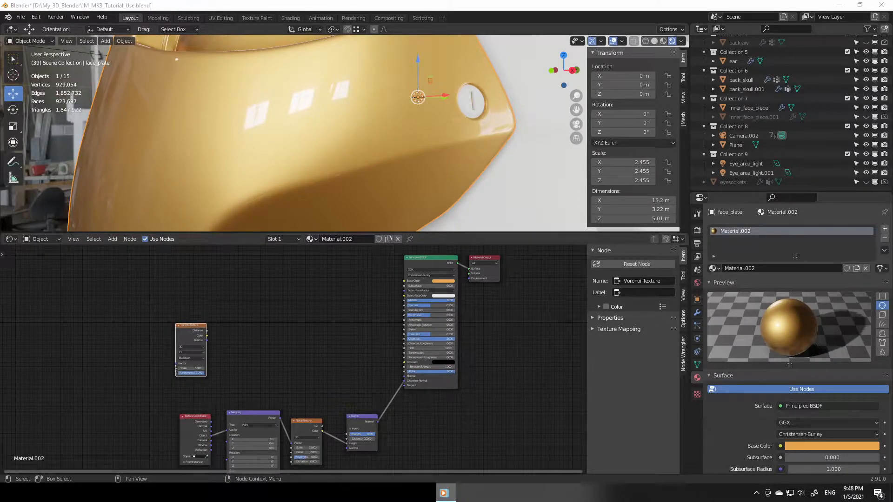
Step: Connect the Voronoi Texture's Color output to the Principled BSDF's Base Color and view the pattern on the whole face plate
{"action": "scroll", "coordinate": [359, 297], "scroll_direction": "up", "scroll_amount": 2}
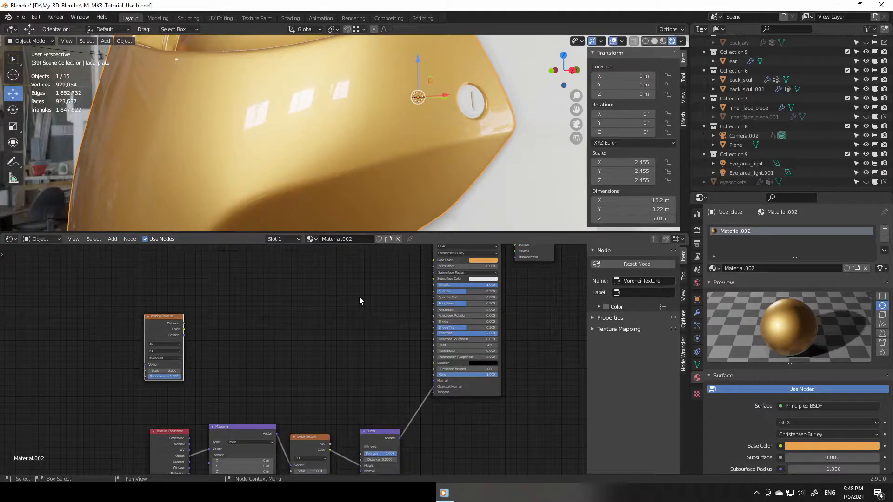
{"action": "middle_click_drag", "start_coordinate": [367, 301], "coordinate": [325, 333]}
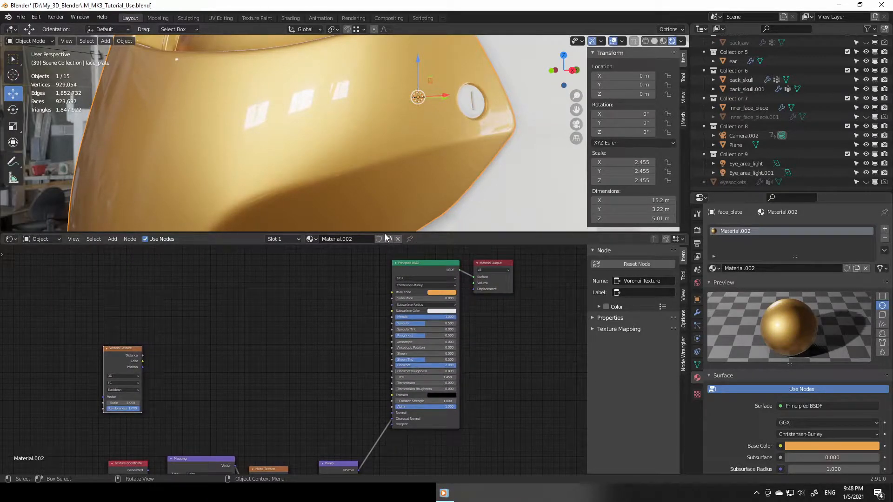
{"action": "left_click_drag", "start_coordinate": [386, 231], "coordinate": [379, 120]}
{"action": "scroll", "coordinate": [354, 239], "scroll_direction": "up", "scroll_amount": 1}
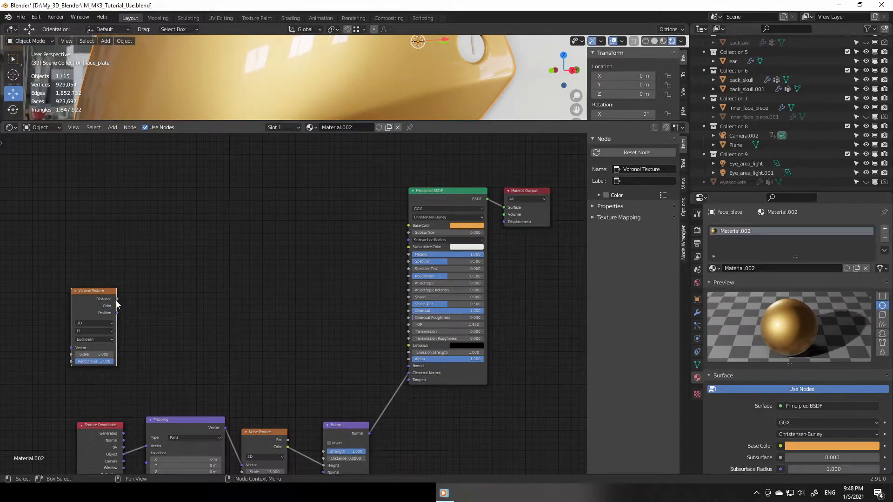
{"action": "left_click_drag", "start_coordinate": [117, 306], "coordinate": [409, 226]}
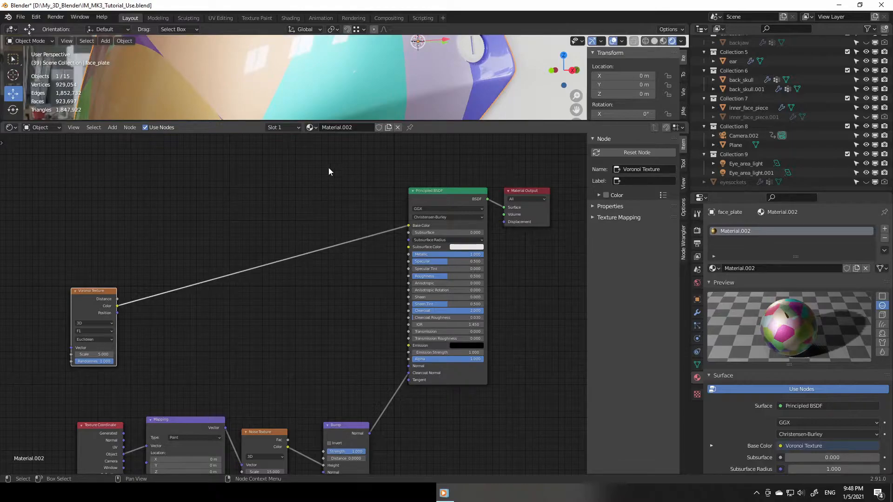
{"action": "left_click_drag", "start_coordinate": [328, 122], "coordinate": [344, 273]}
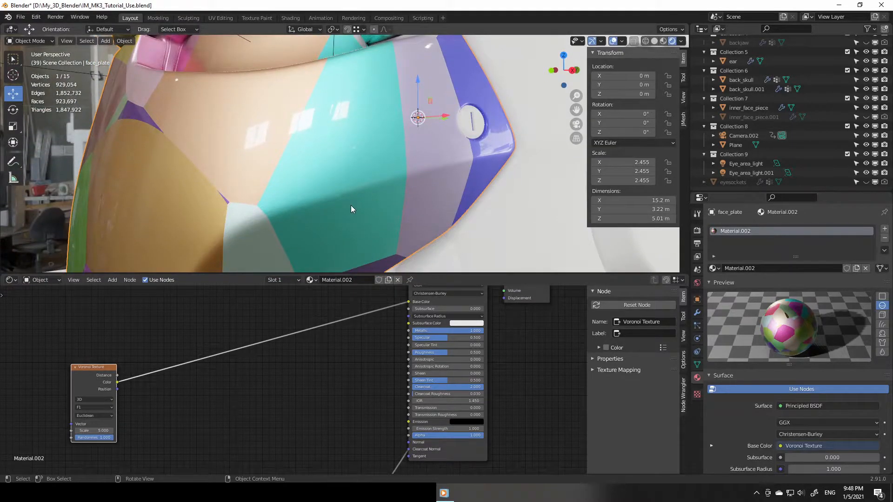
{"action": "scroll", "coordinate": [350, 205], "scroll_direction": "down", "scroll_amount": 3}
{"action": "middle_click_drag", "start_coordinate": [351, 186], "coordinate": [319, 256]}
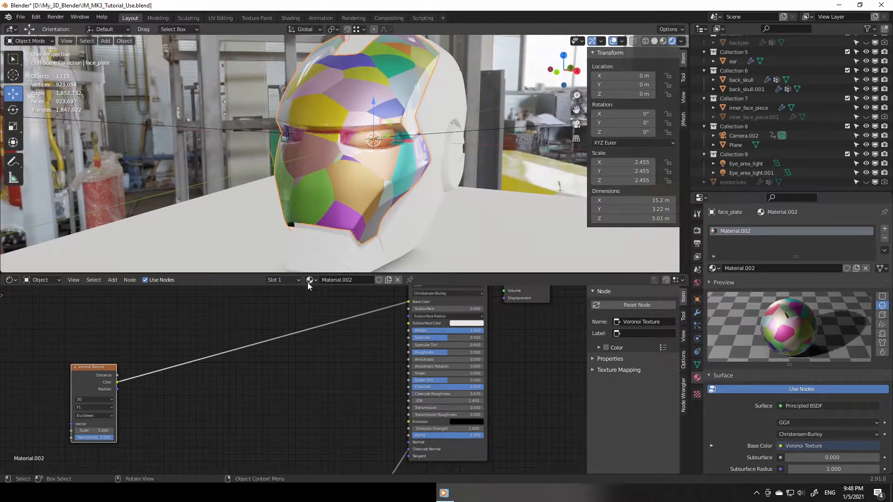
Step: Shift the Texture Coordinate and Mapping nodes away from the Noise Texture and place the Voronoi Texture between them, above the noise chain
{"action": "scroll", "coordinate": [292, 354], "scroll_direction": "down", "scroll_amount": 4}
{"action": "middle_click_drag", "start_coordinate": [295, 403], "coordinate": [358, 354]}
{"action": "scroll", "coordinate": [303, 389], "scroll_direction": "up", "scroll_amount": 1}
{"action": "left_click_drag", "start_coordinate": [184, 345], "coordinate": [317, 454]}
{"action": "left_click_drag", "start_coordinate": [293, 359], "coordinate": [195, 364]}
{"action": "middle_click_drag", "start_coordinate": [349, 329], "coordinate": [344, 414], "text": "shift"}
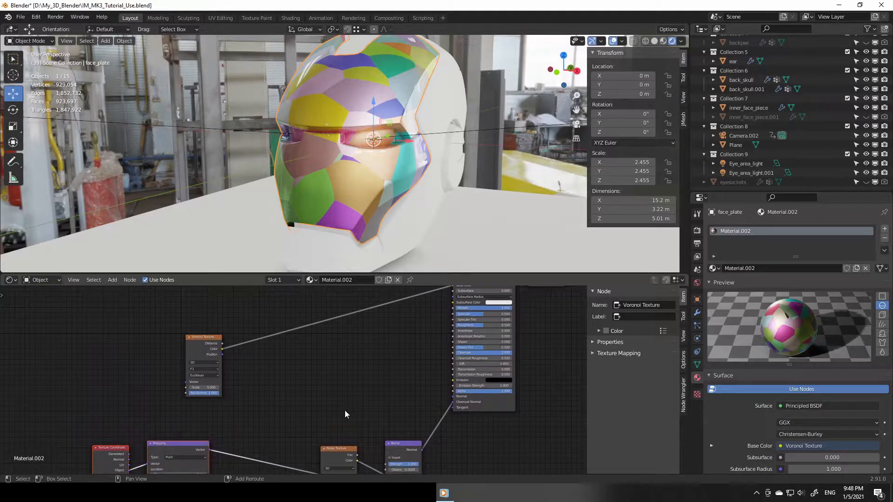
{"action": "left_click_drag", "start_coordinate": [200, 341], "coordinate": [261, 345]}
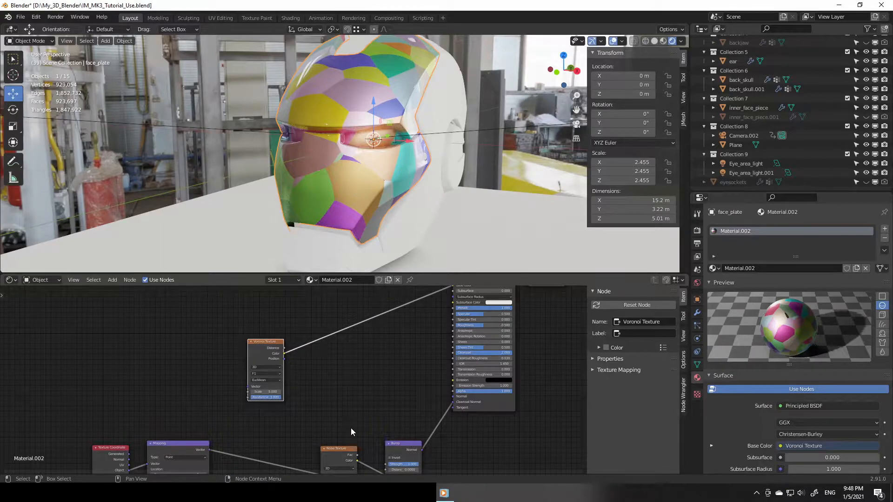
Step: Connect the Mapping node's Vector output to the Voronoi Texture's Vector input
{"action": "scroll", "coordinate": [303, 412], "scroll_direction": "up", "scroll_amount": 2}
{"action": "middle_click_drag", "start_coordinate": [294, 403], "coordinate": [373, 341]}
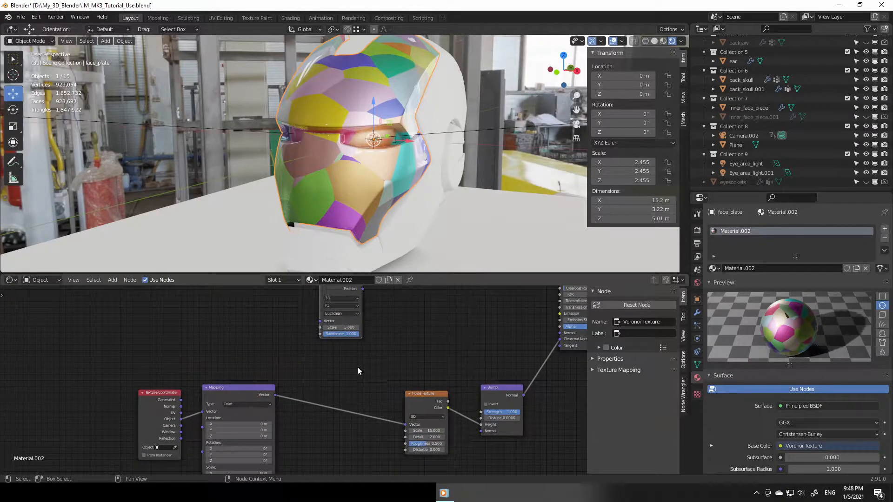
{"action": "left_click_drag", "start_coordinate": [320, 321], "coordinate": [275, 395]}
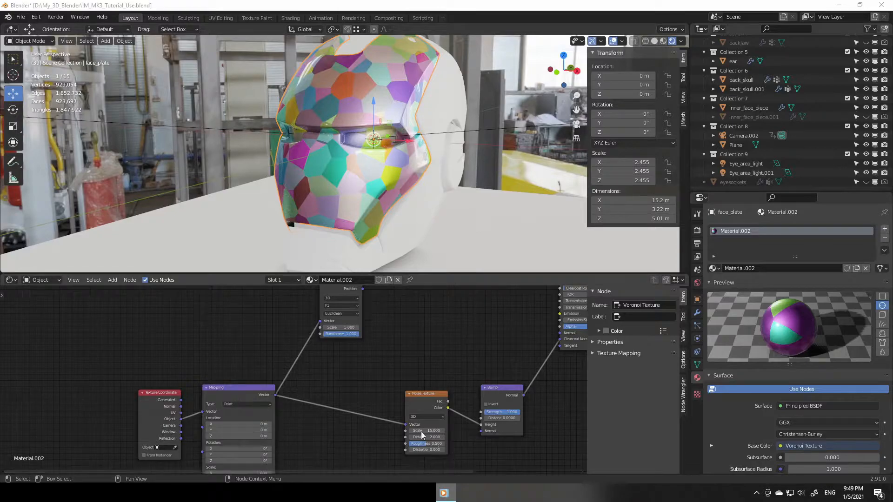
{"action": "scroll", "coordinate": [369, 375], "scroll_direction": "down", "scroll_amount": 3}
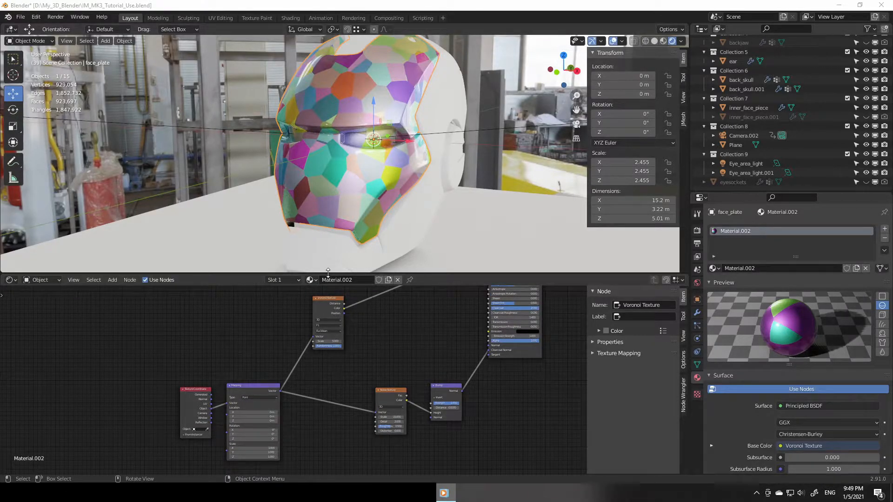
Step: Raise the Voronoi Texture's Scale to 100.2 and check the fine flake pattern from the helmet's side
{"action": "left_click_drag", "start_coordinate": [335, 274], "coordinate": [336, 187]}
{"action": "scroll", "coordinate": [361, 308], "scroll_direction": "up", "scroll_amount": 2}
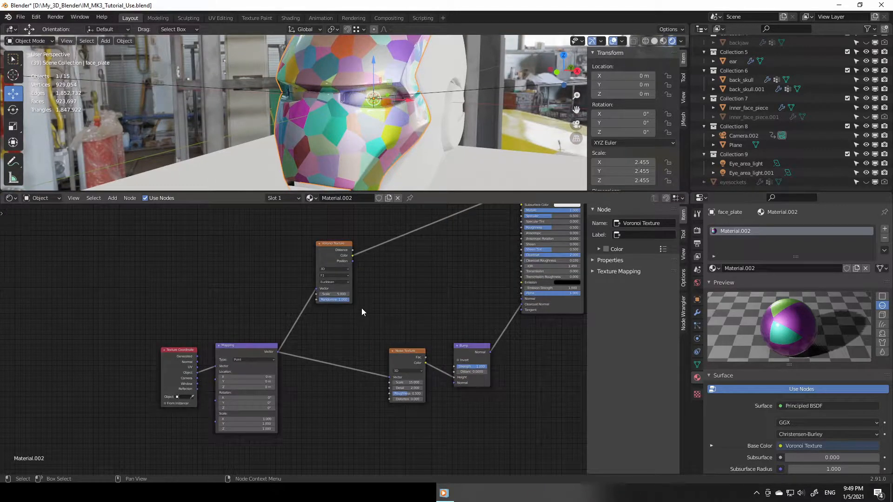
{"action": "middle_click_drag", "start_coordinate": [442, 298], "coordinate": [422, 305]}
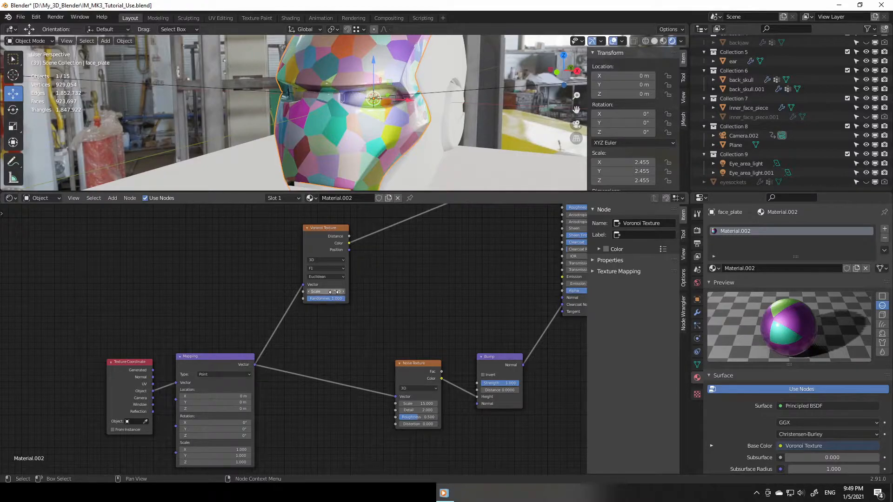
{"action": "left_click_drag", "start_coordinate": [333, 291], "coordinate": [605, 292]}
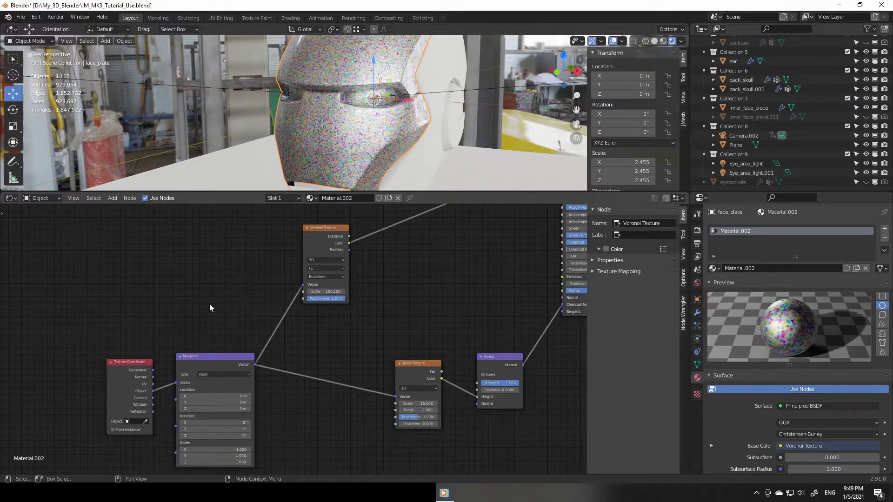
{"action": "middle_click_drag", "start_coordinate": [370, 158], "coordinate": [463, 157]}
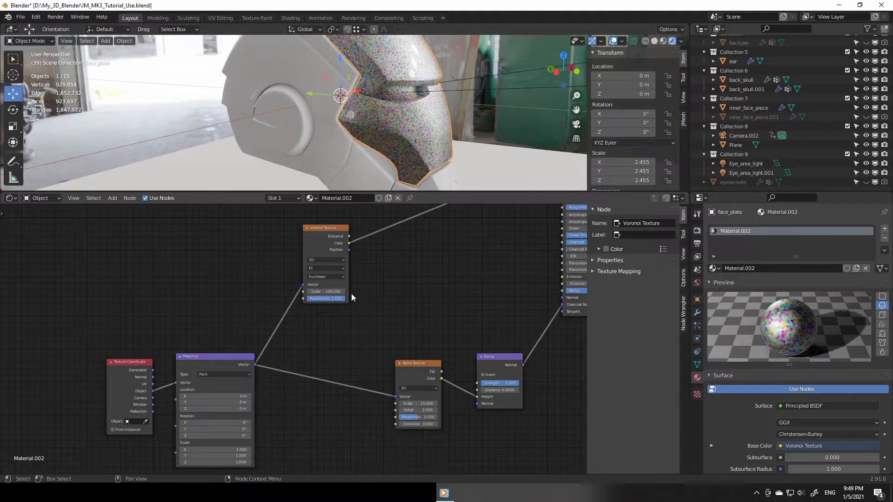
Step: Set the Voronoi Texture's Scale to 200 and inspect the finer flake pattern on the face plate from another angle
{"action": "left_click", "coordinate": [332, 291]}
{"action": "type", "text": "100.2"}
{"action": "key", "text": "Return"}
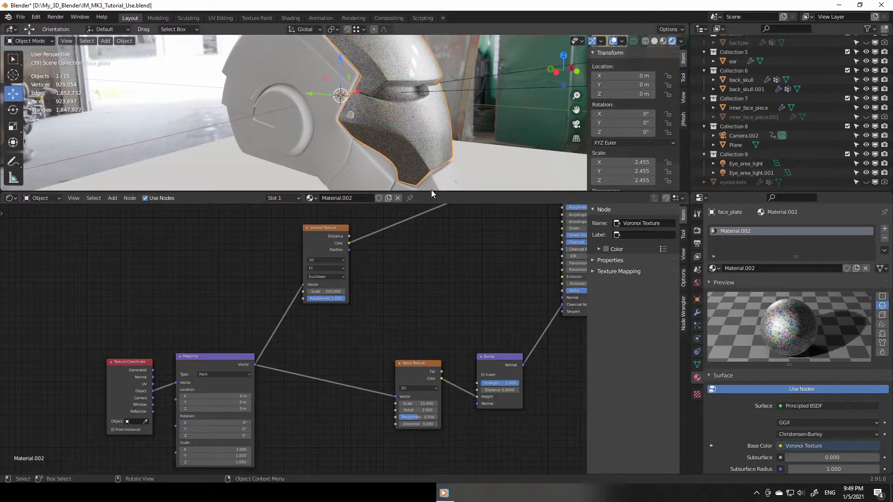
{"action": "left_click_drag", "start_coordinate": [431, 192], "coordinate": [442, 247]}
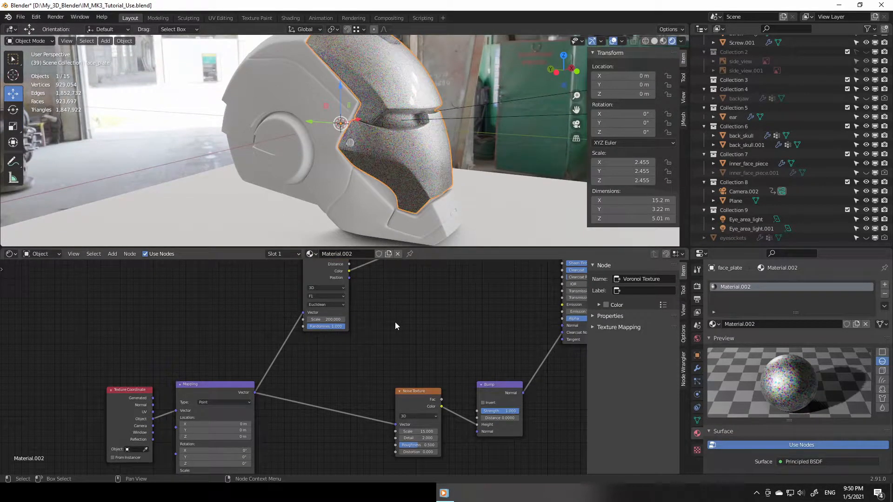
{"action": "middle_click_drag", "start_coordinate": [398, 310], "coordinate": [391, 389]}
{"action": "scroll", "coordinate": [397, 365], "scroll_direction": "up", "scroll_amount": 2}
{"action": "scroll", "coordinate": [397, 365], "scroll_direction": "up", "scroll_amount": 1}
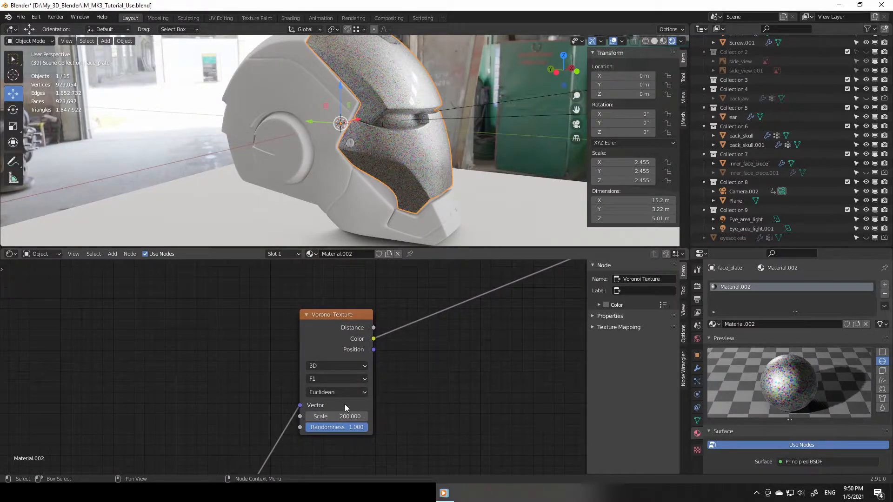
{"action": "middle_click_drag", "start_coordinate": [429, 161], "coordinate": [323, 157]}
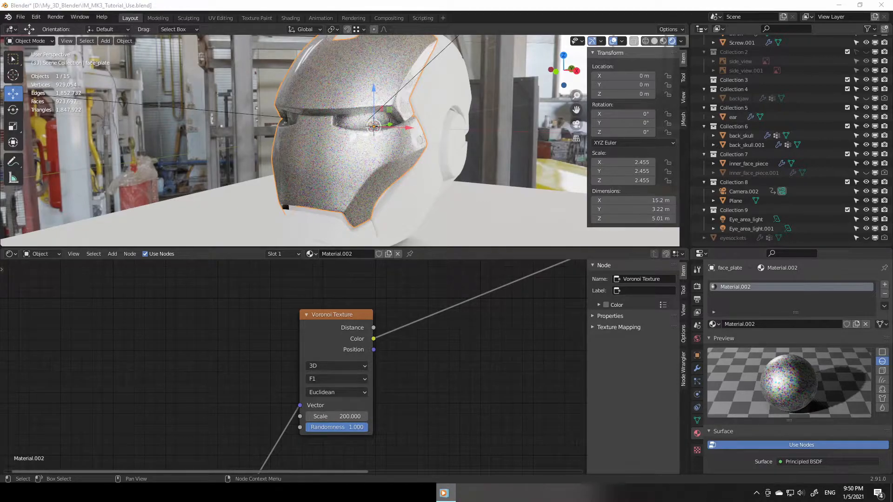
{"action": "scroll", "coordinate": [177, 352], "scroll_direction": "down", "scroll_amount": 2}
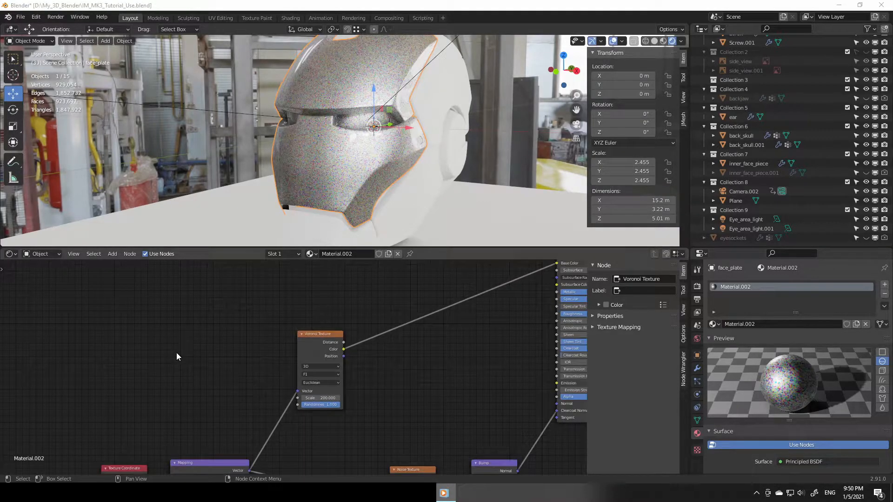
Step: Add a Separate RGB node on the link between the Voronoi Texture's Color and the Principled BSDF's Base Color
{"action": "middle_click_drag", "start_coordinate": [223, 381], "coordinate": [214, 362]}
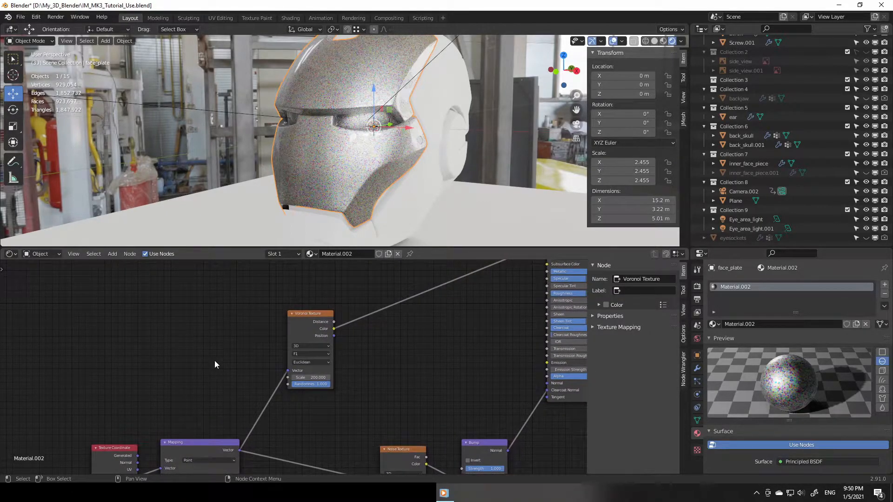
{"action": "key", "text": "shift+a"}
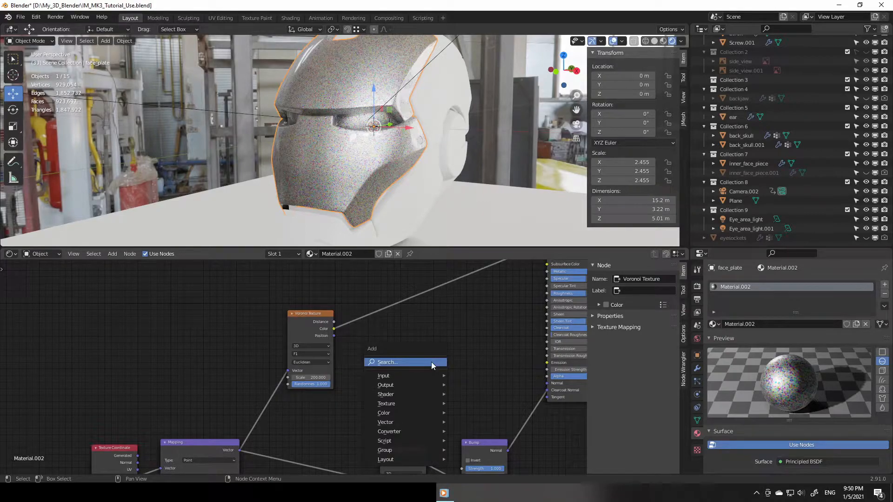
{"action": "left_click", "coordinate": [431, 362]}
{"action": "type", "text": "sepera"}
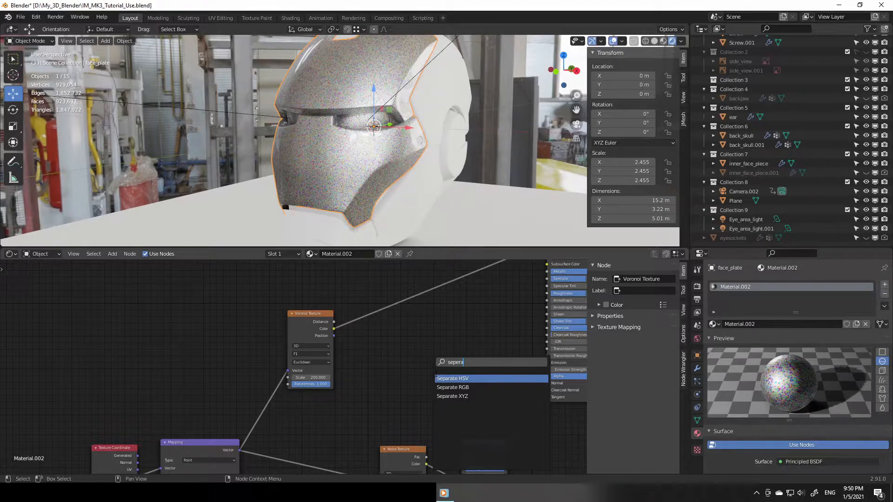
{"action": "left_click", "coordinate": [452, 387]}
{"action": "left_click", "coordinate": [399, 316]}
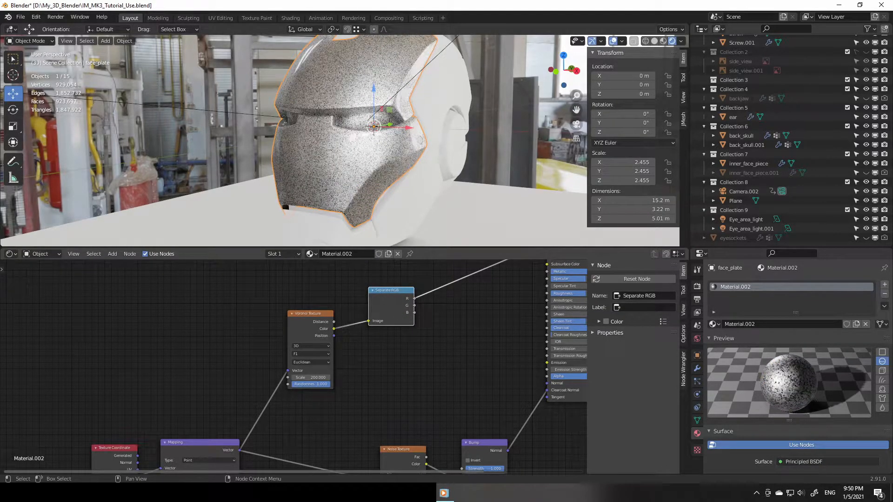
Step: Add a Combine RGB node on the link between Separate RGB and the Principled BSDF's Base Color
{"action": "middle_click_drag", "start_coordinate": [484, 374], "coordinate": [357, 441]}
{"action": "key", "text": "shift+a"}
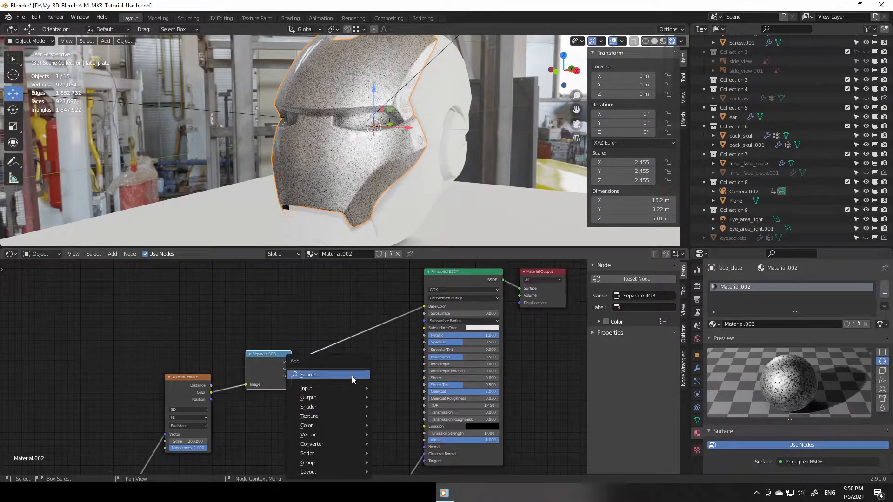
{"action": "left_click", "coordinate": [348, 372]}
{"action": "type", "text": "combine"}
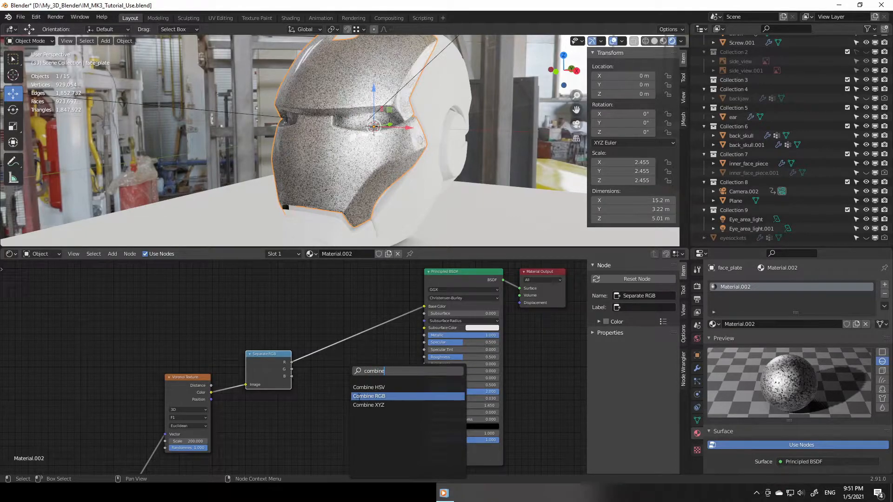
{"action": "left_click", "coordinate": [358, 396]}
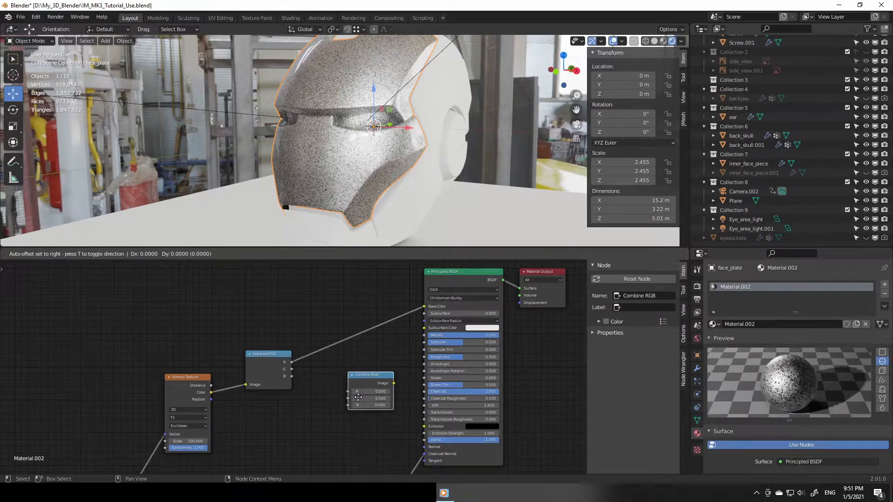
{"action": "left_click", "coordinate": [339, 346]}
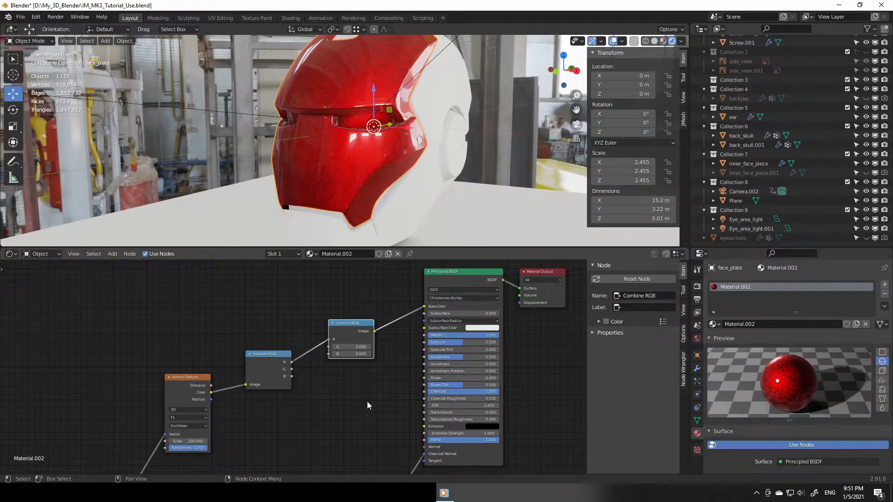
Step: Connect Separate RGB's G output to Combine RGB's G input and set Combine RGB's B value to 1
{"action": "left_click_drag", "start_coordinate": [275, 354], "coordinate": [329, 349]}
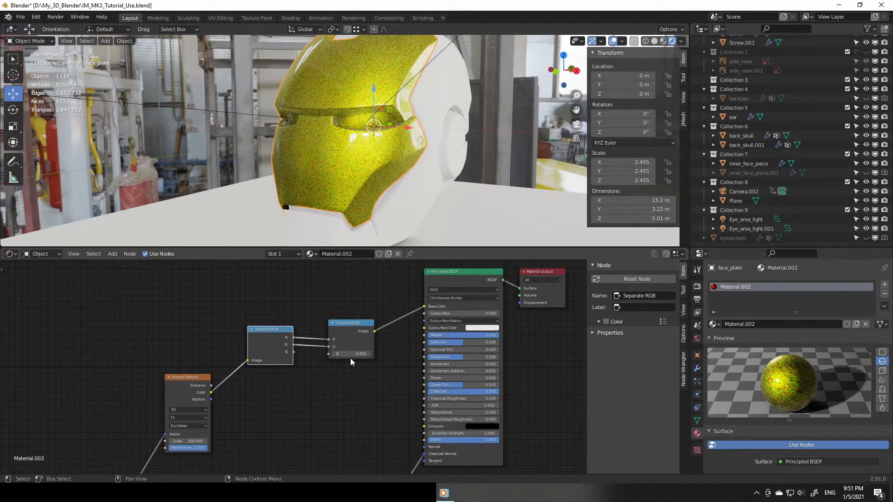
{"action": "left_click", "coordinate": [355, 354]}
{"action": "type", "text": "1"}
{"action": "key", "text": "Return"}
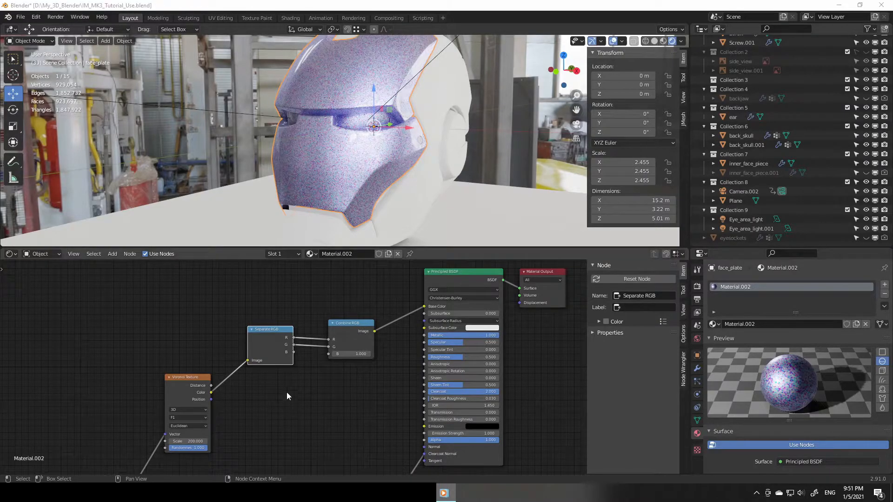
Step: Arrange the Voronoi Texture, Separate RGB and Combine RGB nodes in a compact row and tidy the Mapping node below them
{"action": "left_click_drag", "start_coordinate": [268, 330], "coordinate": [261, 351]}
{"action": "left_click_drag", "start_coordinate": [343, 325], "coordinate": [310, 349]}
{"action": "left_click_drag", "start_coordinate": [191, 377], "coordinate": [344, 445]}
{"action": "left_click_drag", "start_coordinate": [267, 352], "coordinate": [247, 350]}
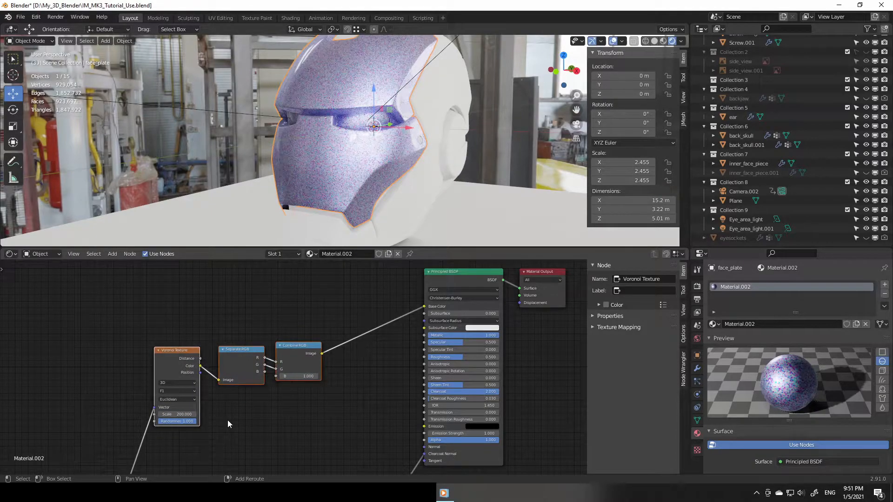
{"action": "middle_click_drag", "start_coordinate": [227, 420], "coordinate": [315, 348]}
{"action": "left_click_drag", "start_coordinate": [189, 438], "coordinate": [191, 397]}
{"action": "middle_click_drag", "start_coordinate": [381, 356], "coordinate": [322, 392]}
Step: Shift the Principled BSDF and Material Output nodes further from Combine RGB to make room between them
{"action": "middle_click_drag", "start_coordinate": [488, 260], "coordinate": [365, 314]}
{"action": "left_click_drag", "start_coordinate": [319, 283], "coordinate": [477, 375]}
{"action": "left_click_drag", "start_coordinate": [438, 296], "coordinate": [501, 301]}
{"action": "middle_click_drag", "start_coordinate": [289, 429], "coordinate": [320, 412]}
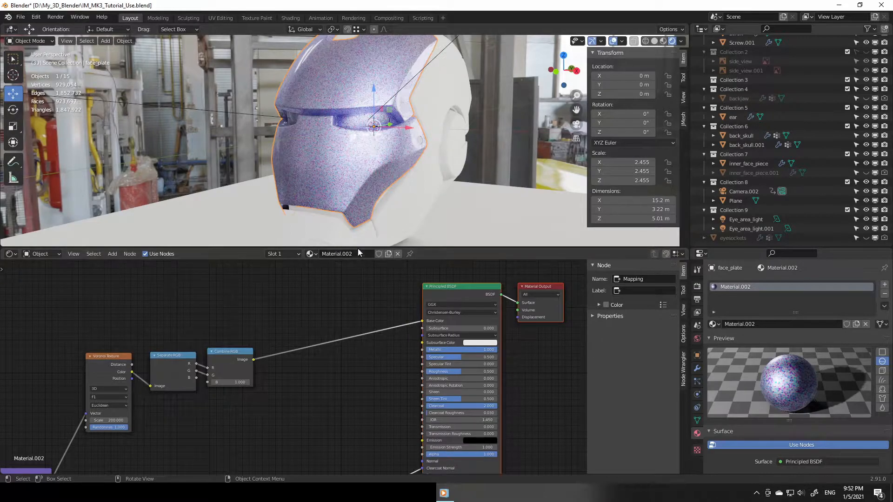
Step: Add a Normal Map node in the space between Combine RGB and the Principled BSDF
{"action": "left_click_drag", "start_coordinate": [358, 249], "coordinate": [357, 217]}
{"action": "scroll", "coordinate": [325, 298], "scroll_direction": "up", "scroll_amount": 1}
{"action": "scroll", "coordinate": [325, 297], "scroll_direction": "up", "scroll_amount": 1}
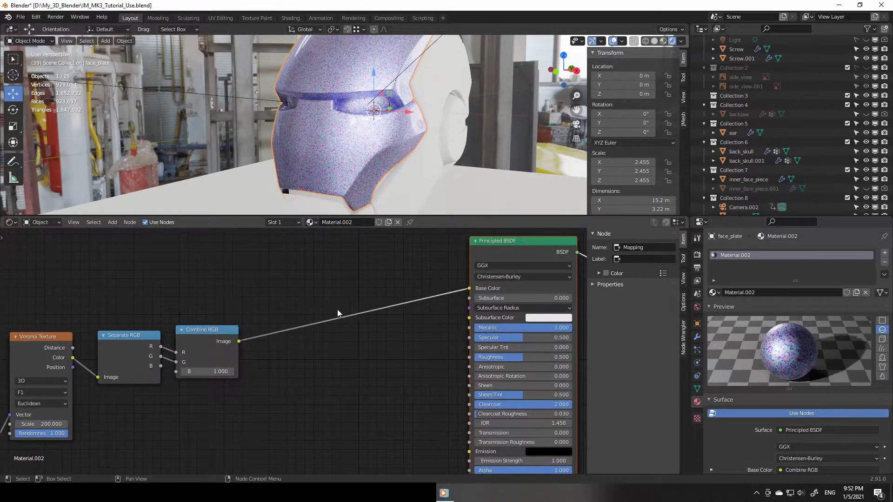
{"action": "scroll", "coordinate": [380, 375], "scroll_direction": "right", "scroll_amount": 2, "text": "ctrl"}
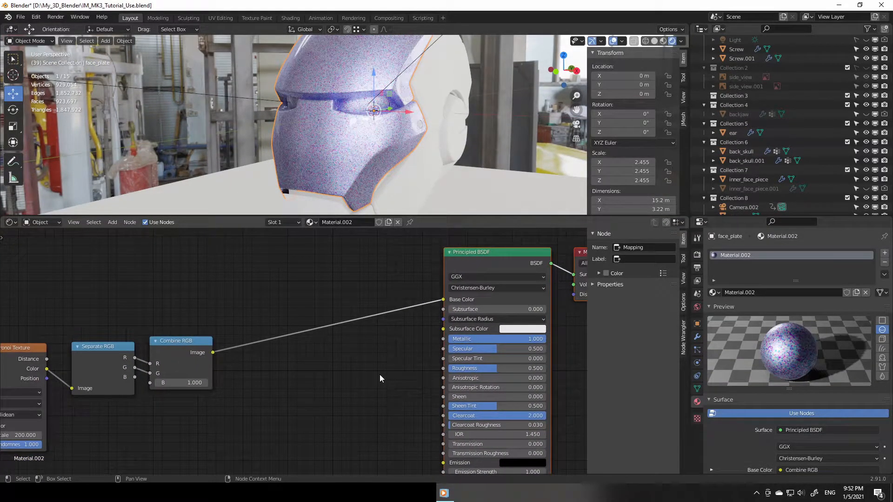
{"action": "key", "text": "shift+a"}
{"action": "left_click", "coordinate": [380, 375]}
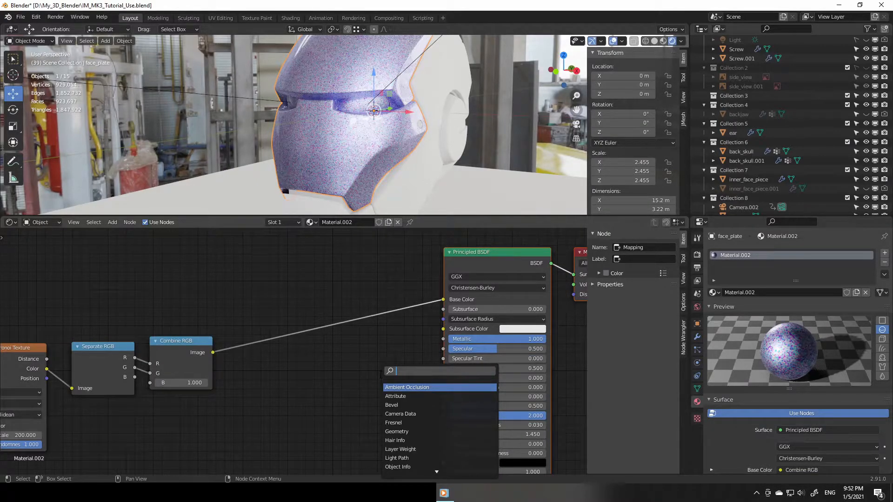
{"action": "type", "text": "normal"}
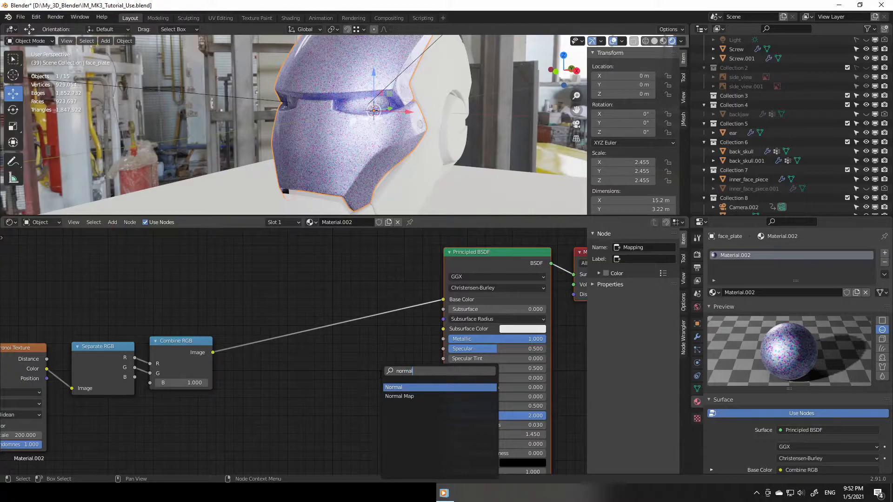
{"action": "left_click", "coordinate": [399, 396]}
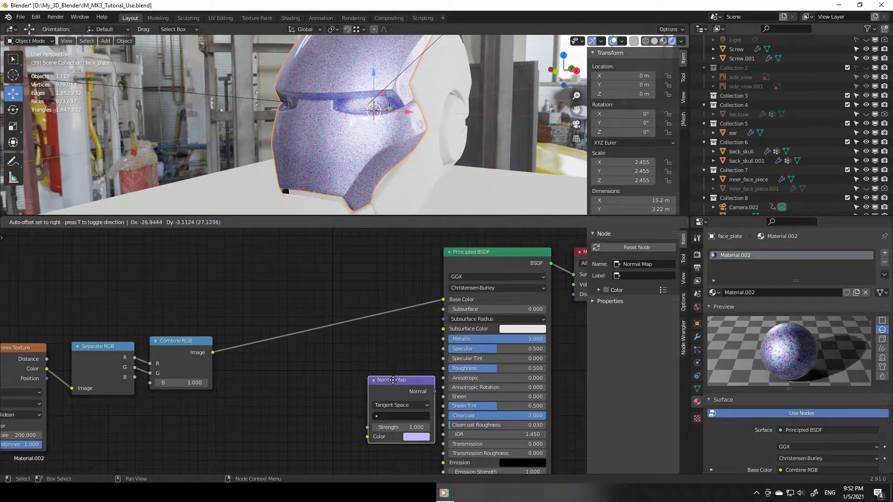
{"action": "left_click", "coordinate": [311, 367]}
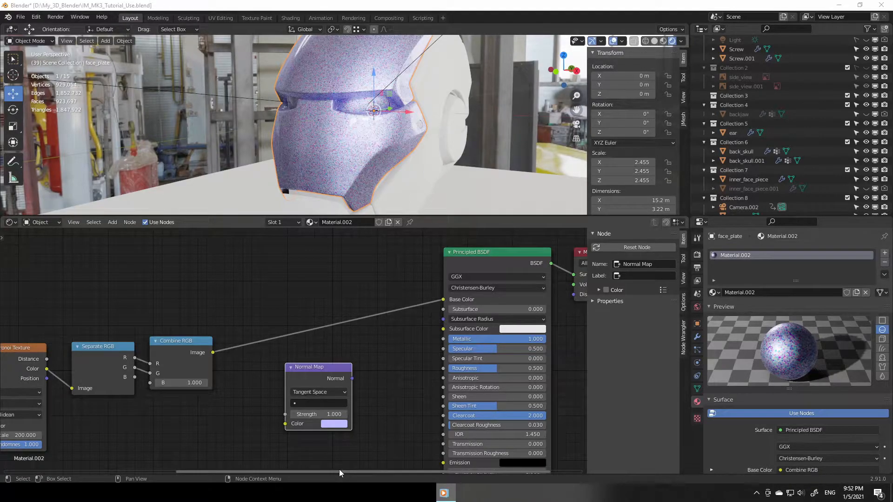
Step: Connect Combine RGB's Image to the Normal Map's Color and the Normal Map's output to the Principled BSDF's Normal, then view the face plate
{"action": "middle_click_drag", "start_coordinate": [378, 399], "coordinate": [343, 326]}
{"action": "left_click_drag", "start_coordinate": [320, 310], "coordinate": [412, 422]}
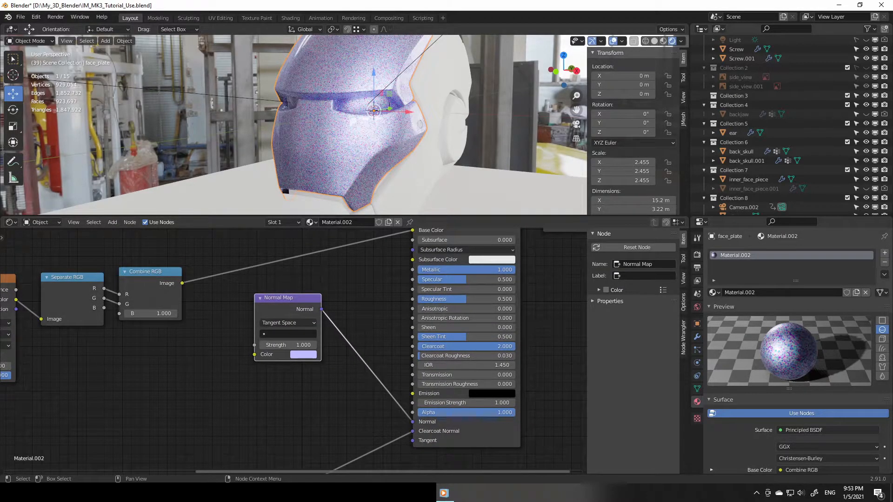
{"action": "left_click_drag", "start_coordinate": [182, 283], "coordinate": [254, 355]}
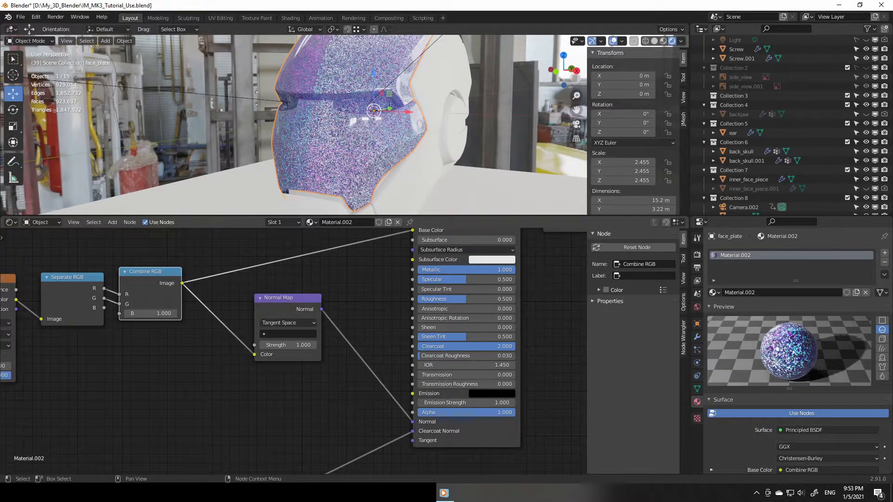
{"action": "middle_click_drag", "start_coordinate": [367, 168], "coordinate": [391, 160]}
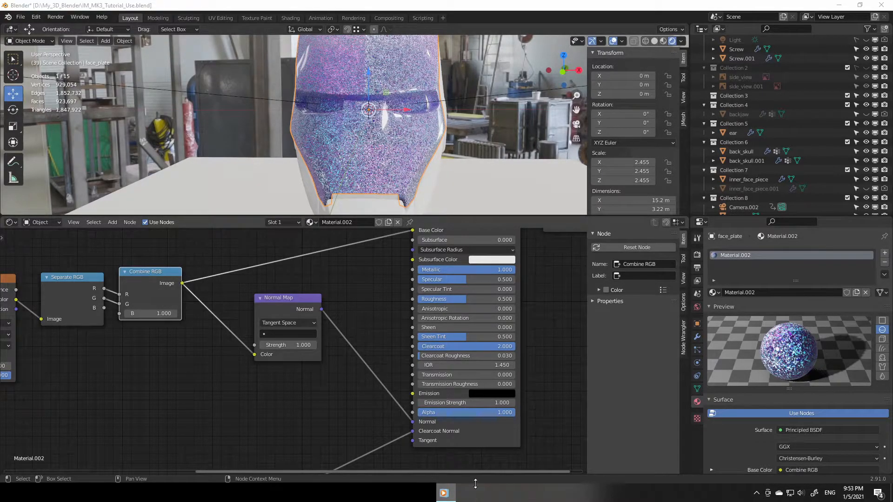
Step: Disconnect Combine RGB from the Principled BSDF's Base Color and lower the shader's Roughness to 0
{"action": "middle_click_drag", "start_coordinate": [390, 309], "coordinate": [387, 341]}
{"action": "left_click_drag", "start_coordinate": [406, 263], "coordinate": [333, 281]}
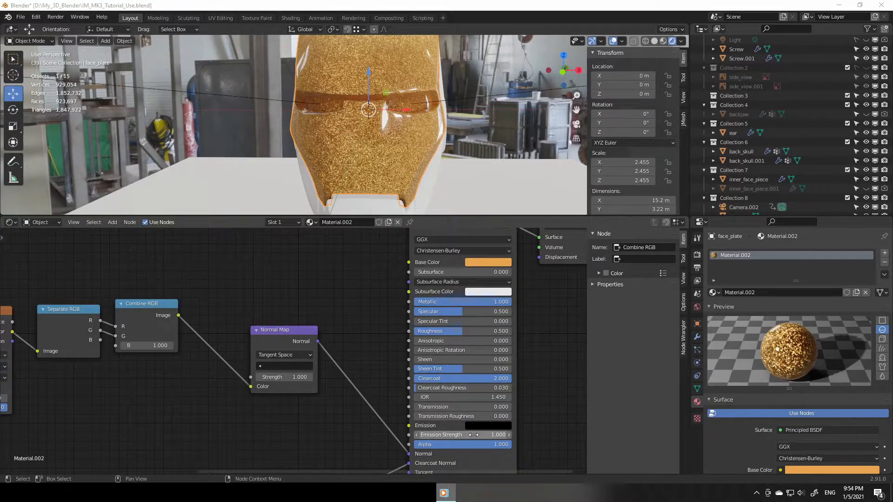
{"action": "scroll", "coordinate": [463, 410], "scroll_direction": "down", "scroll_amount": 2}
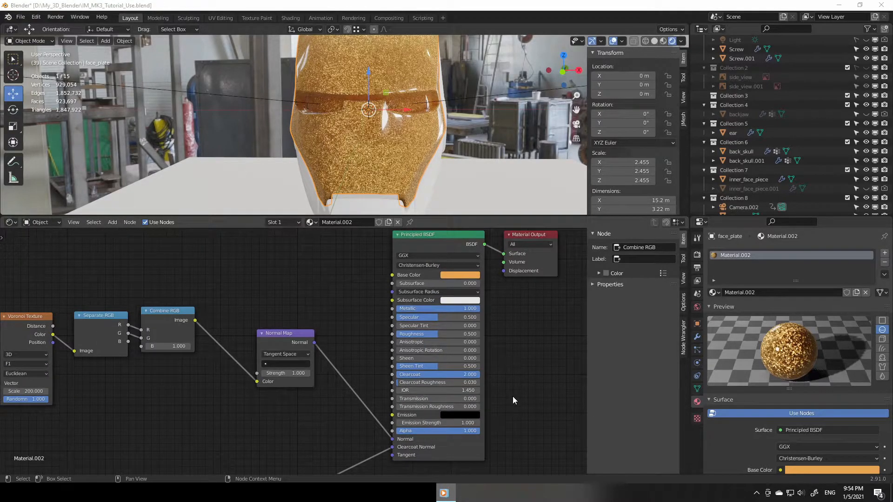
{"action": "left_click_drag", "start_coordinate": [463, 334], "coordinate": [418, 335]}
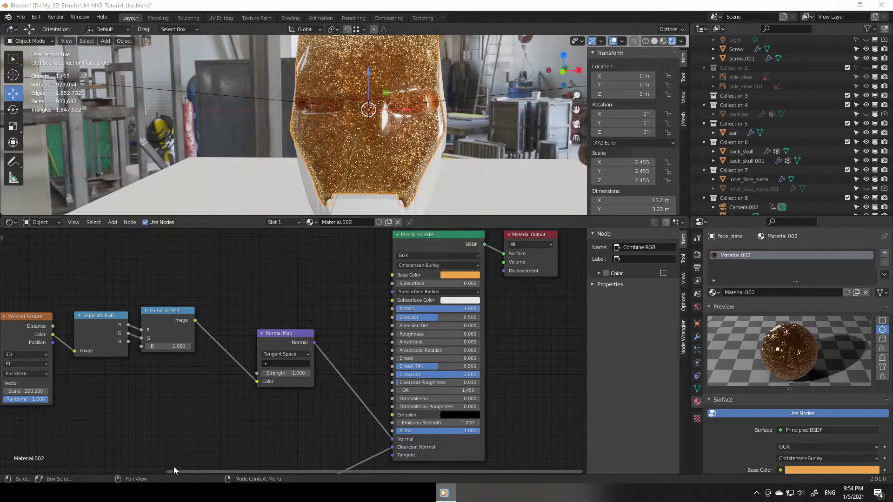
Step: Add a Value node beside the Voronoi Texture and connect it to the texture's Scale input
{"action": "middle_click_drag", "start_coordinate": [120, 400], "coordinate": [255, 399]}
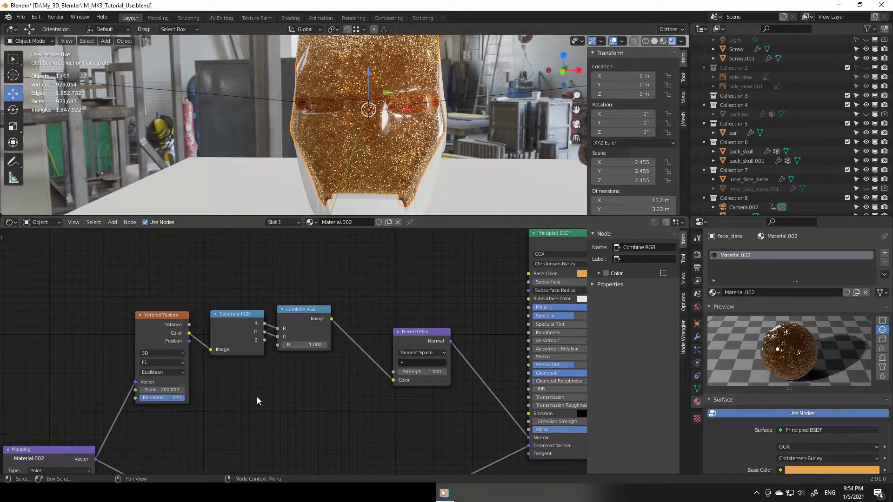
{"action": "scroll", "coordinate": [343, 392], "scroll_direction": "down", "scroll_amount": 2}
{"action": "middle_click_drag", "start_coordinate": [295, 422], "coordinate": [419, 375]}
{"action": "key", "text": "shift+a"}
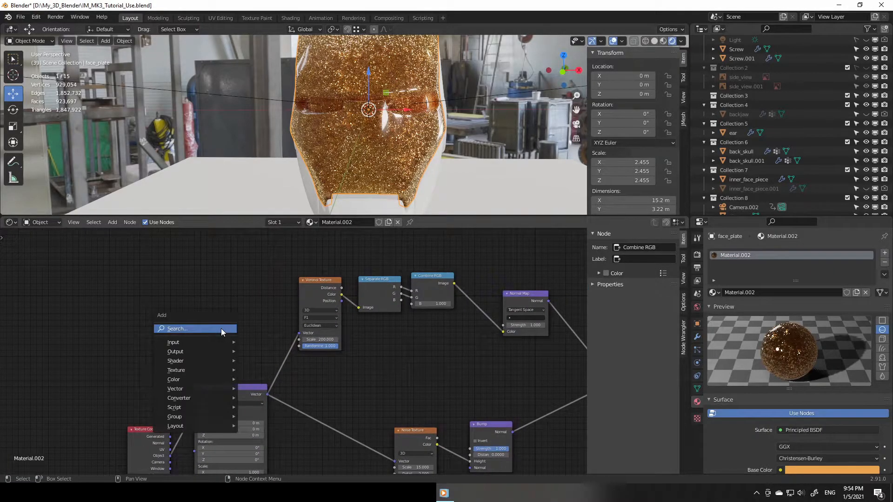
{"action": "left_click", "coordinate": [221, 329]}
{"action": "type", "text": "value"}
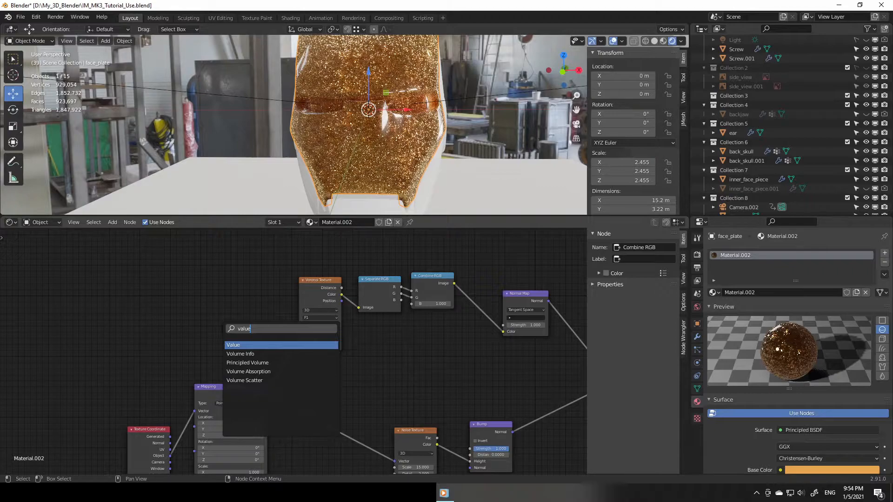
{"action": "key", "text": "Return"}
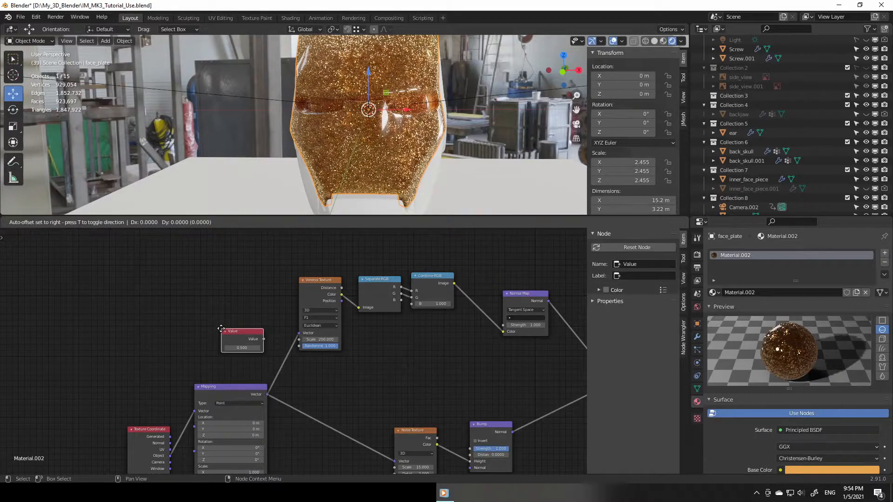
{"action": "left_click", "coordinate": [188, 315]}
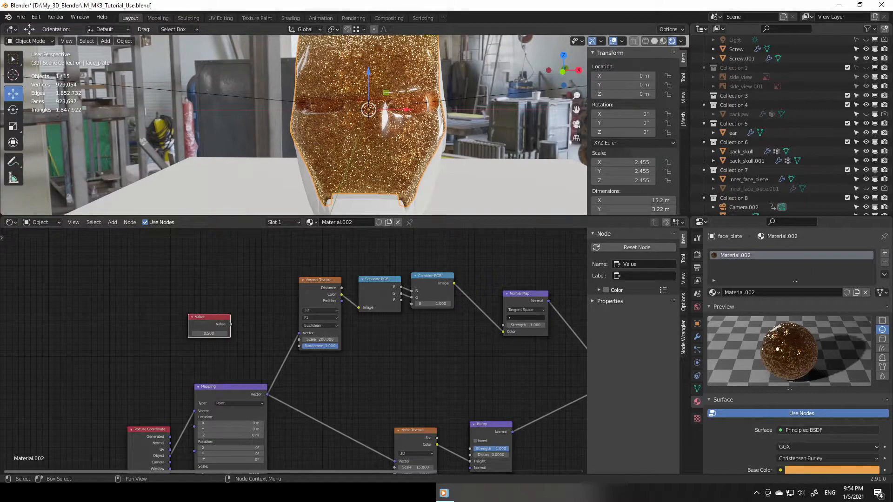
{"action": "left_click_drag", "start_coordinate": [231, 324], "coordinate": [302, 344]}
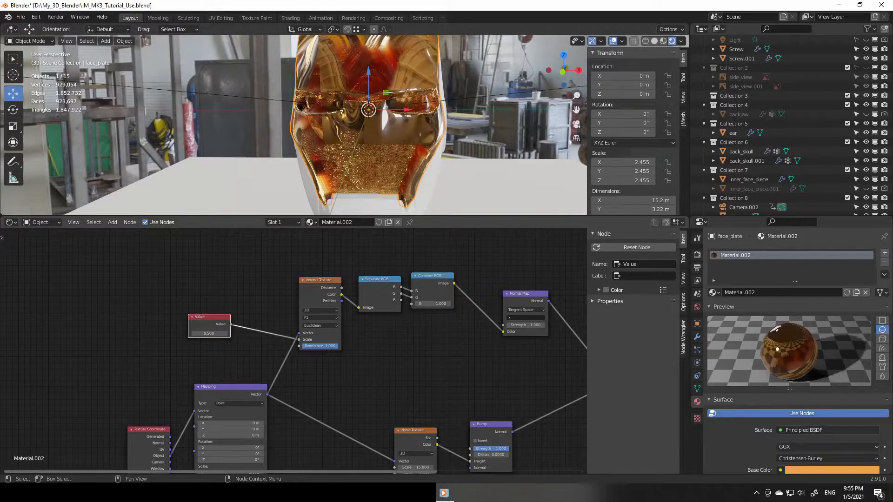
Step: Connect the Value node to the Noise Texture's Scale as well and set the Value node to 15
{"action": "middle_click_drag", "start_coordinate": [393, 409], "coordinate": [338, 314]}
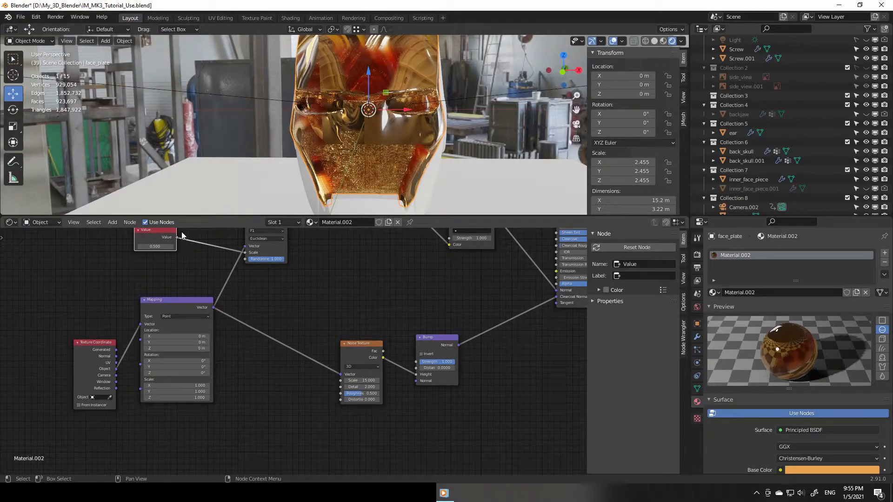
{"action": "left_click_drag", "start_coordinate": [178, 238], "coordinate": [341, 380]}
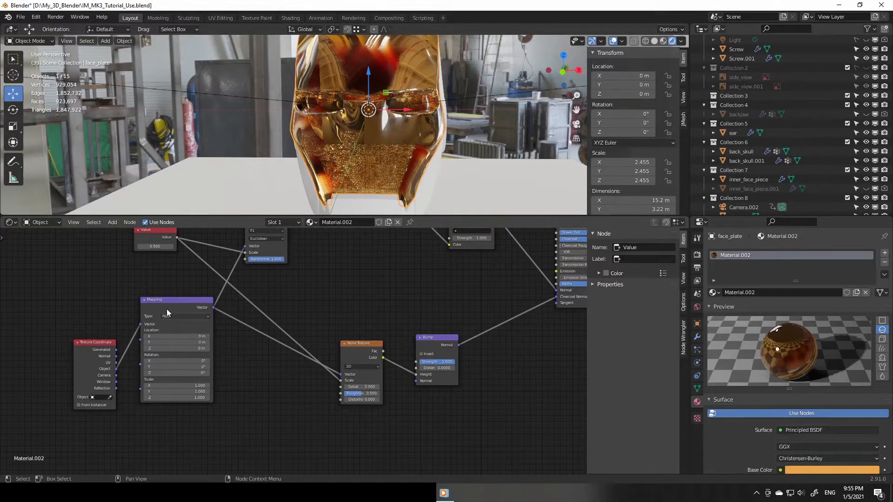
{"action": "left_click", "coordinate": [155, 247]}
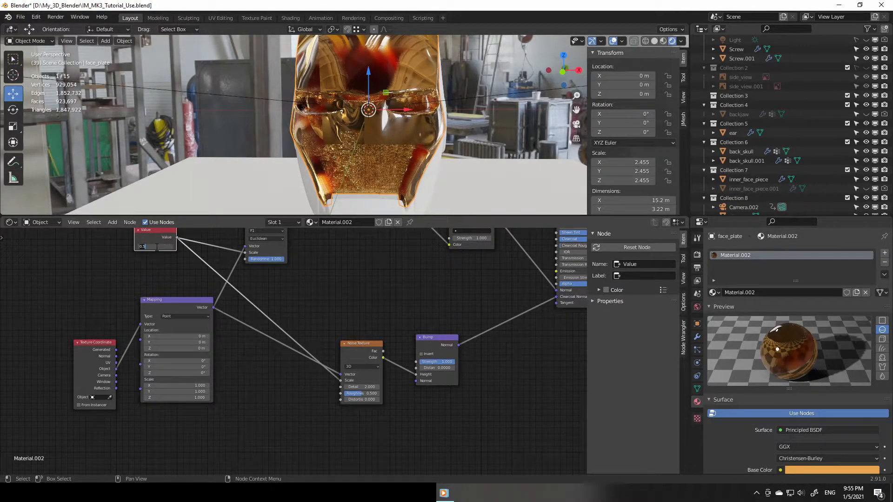
{"action": "type", "text": "15"}
{"action": "key", "text": "Return"}
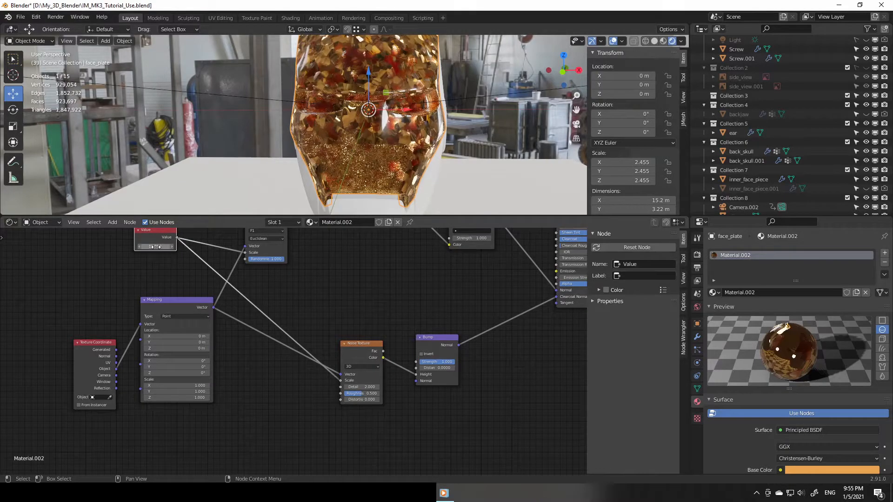
{"action": "middle_click_drag", "start_coordinate": [353, 299], "coordinate": [359, 343]}
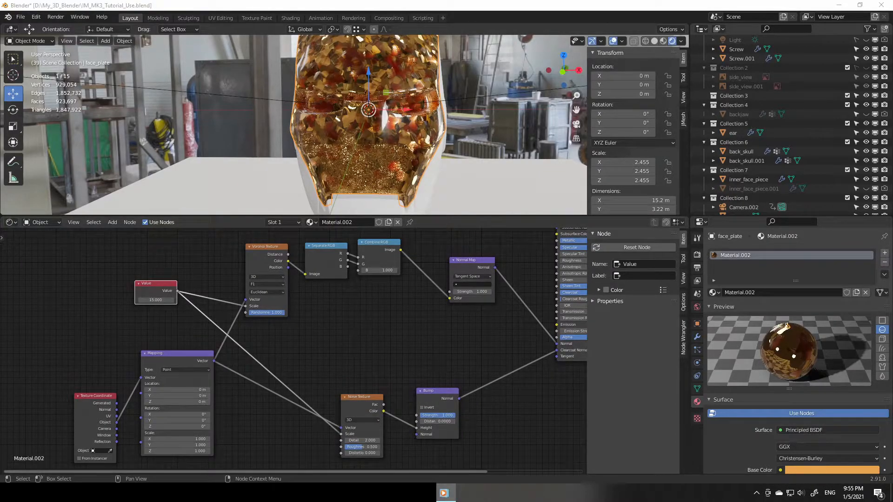
Step: Set the Normal Map's Strength to 0.1 and check the flakes on the face plate from different angles
{"action": "middle_click_drag", "start_coordinate": [335, 126], "coordinate": [389, 163]}
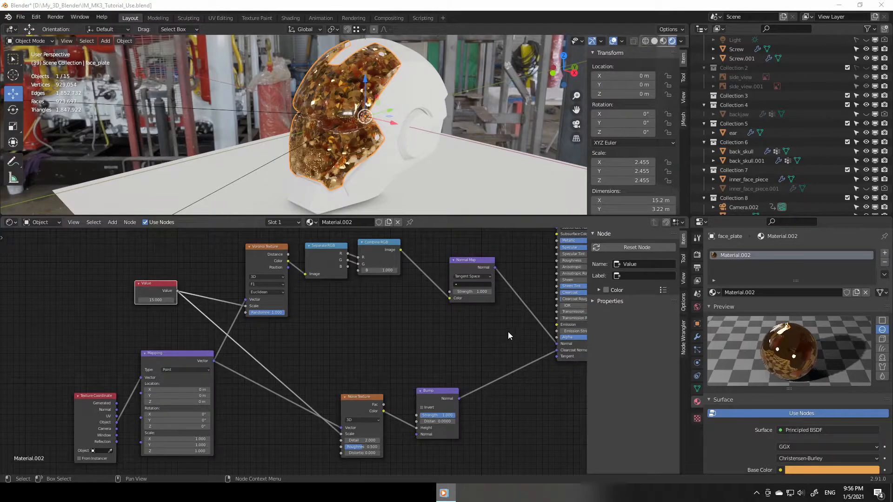
{"action": "left_click", "coordinate": [483, 292]}
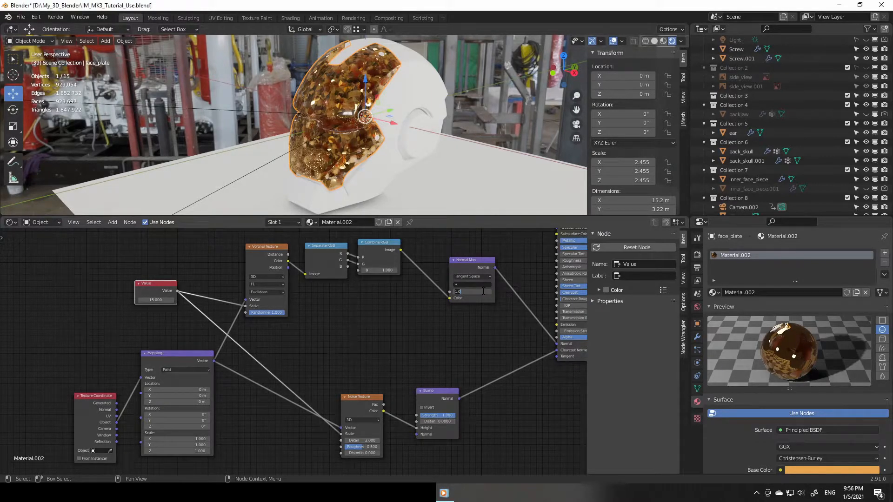
{"action": "type", "text": "0.1"}
{"action": "key", "text": "Return"}
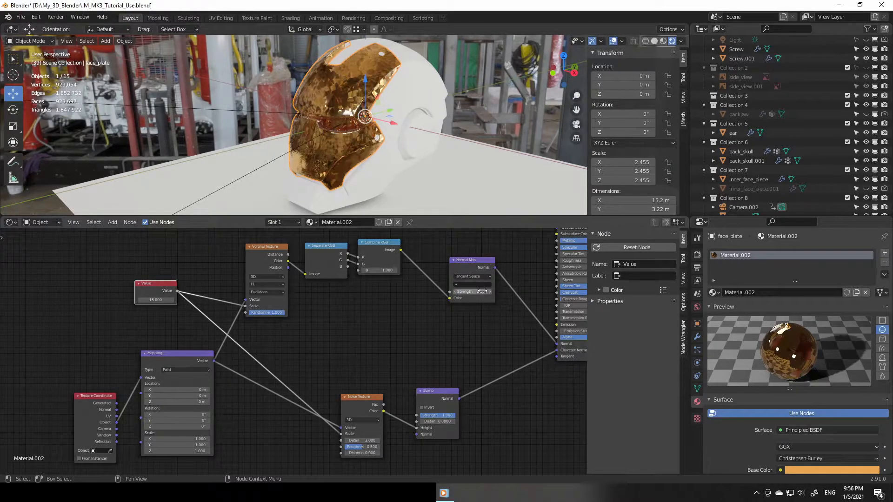
{"action": "middle_click_drag", "start_coordinate": [350, 157], "coordinate": [429, 166]}
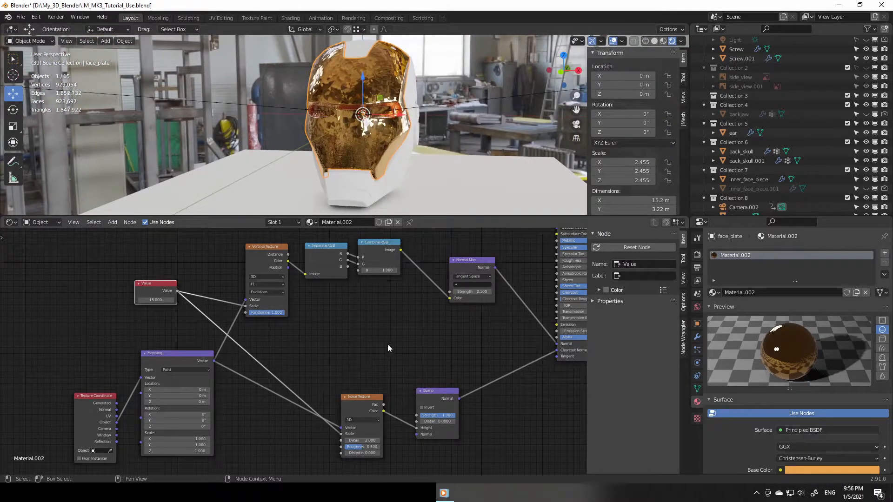
Step: Set the Principled BSDF's Roughness to 0.286 and its Specular to 0.1
{"action": "middle_click_drag", "start_coordinate": [390, 342], "coordinate": [376, 334]}
{"action": "middle_click_drag", "start_coordinate": [376, 334], "coordinate": [358, 302]}
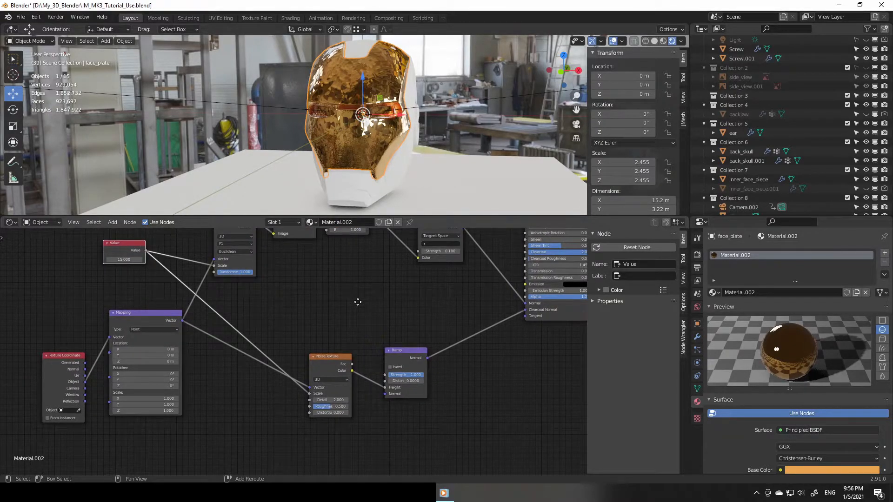
{"action": "middle_click_drag", "start_coordinate": [358, 302], "coordinate": [339, 349]}
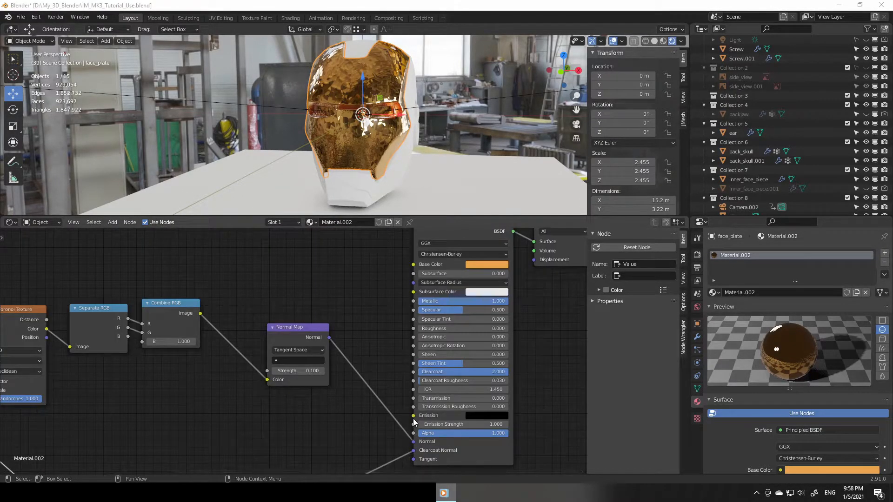
{"action": "left_click", "coordinate": [438, 327]}
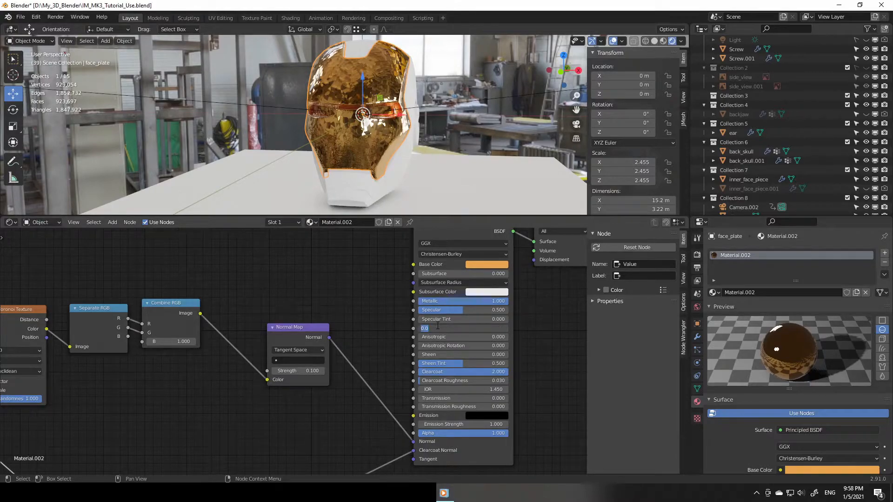
{"action": "type", "text": "0"}
{"action": "key", "text": "Return"}
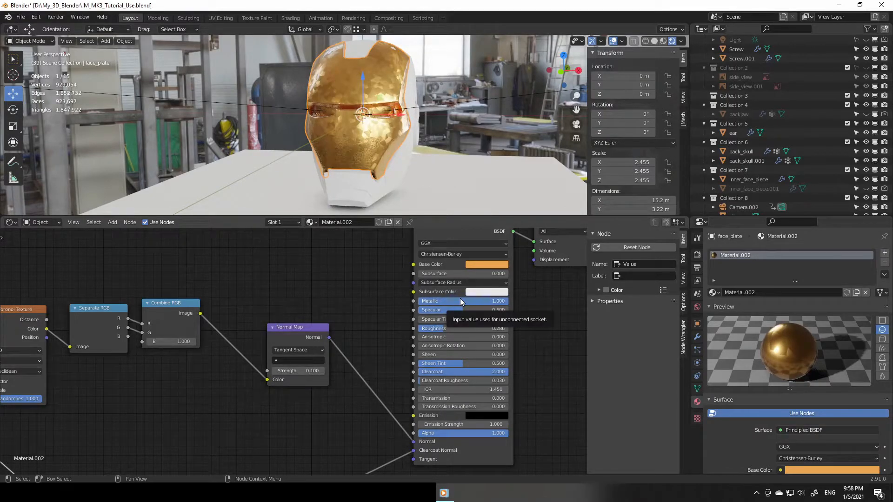
{"action": "double_click", "coordinate": [454, 310]}
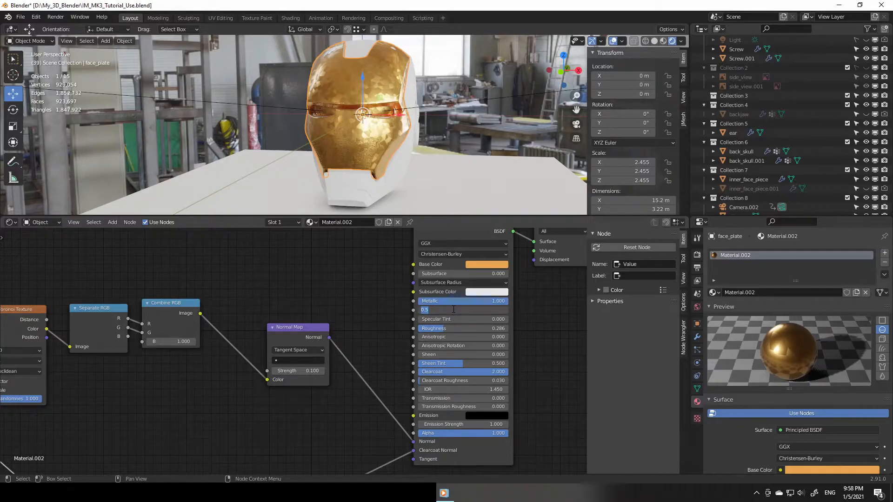
{"action": "type", "text": "0.1"}
{"action": "key", "text": "Return"}
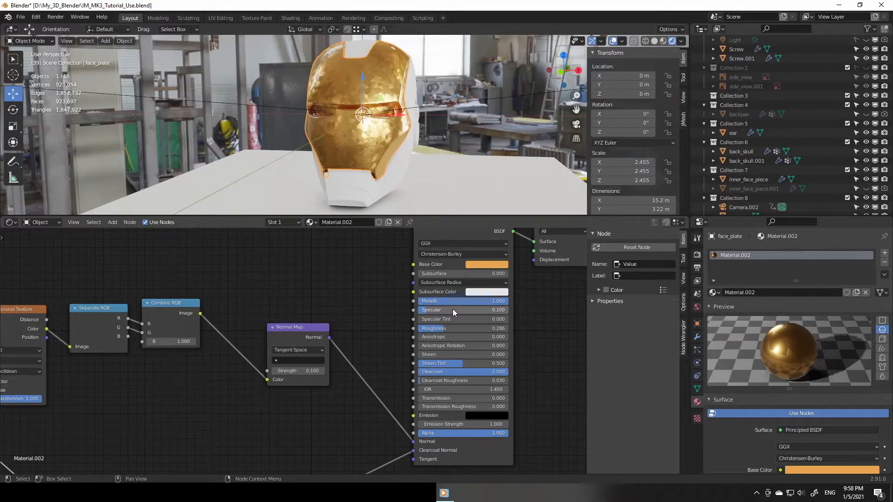
Step: Raise the Value node to 134.5 and enlarge the 3D viewport for a close view of the face plate
{"action": "scroll", "coordinate": [109, 371], "scroll_direction": "left", "scroll_amount": 10, "text": "ctrl"}
{"action": "left_click_drag", "start_coordinate": [108, 371], "coordinate": [249, 370]}
{"action": "left_click_drag", "start_coordinate": [426, 370], "coordinate": [507, 370]}
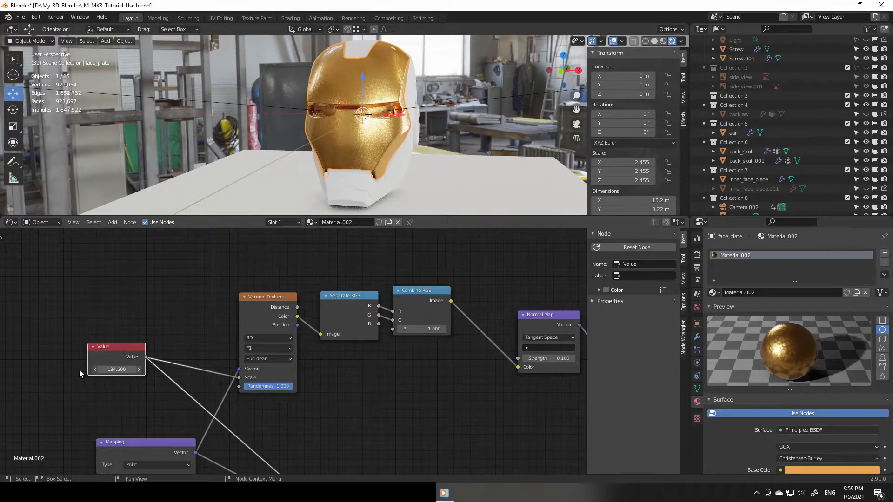
{"action": "left_click_drag", "start_coordinate": [314, 217], "coordinate": [326, 335]}
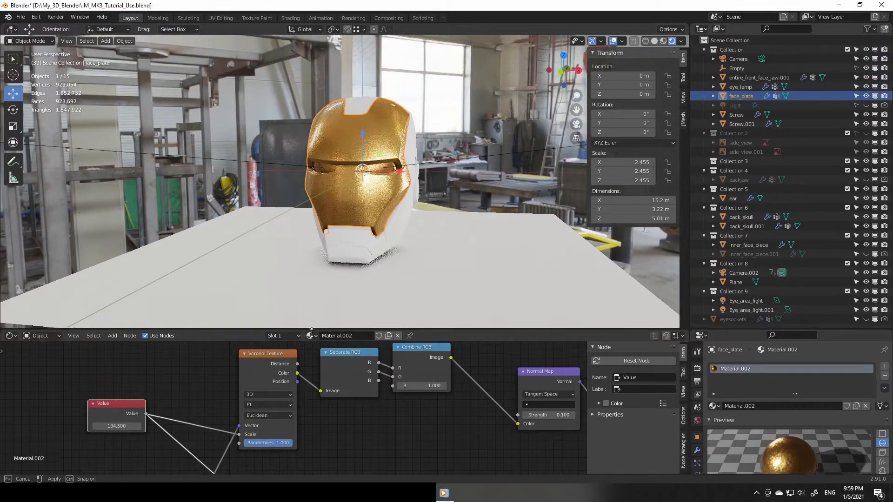
{"action": "scroll", "coordinate": [353, 292], "scroll_direction": "up", "scroll_amount": 2}
{"action": "scroll", "coordinate": [353, 292], "scroll_direction": "up", "scroll_amount": 2}
Step: Set the Value node to 15 to compare the flake size on the face plate
{"action": "left_click", "coordinate": [122, 428]}
{"action": "type", "text": "1"}
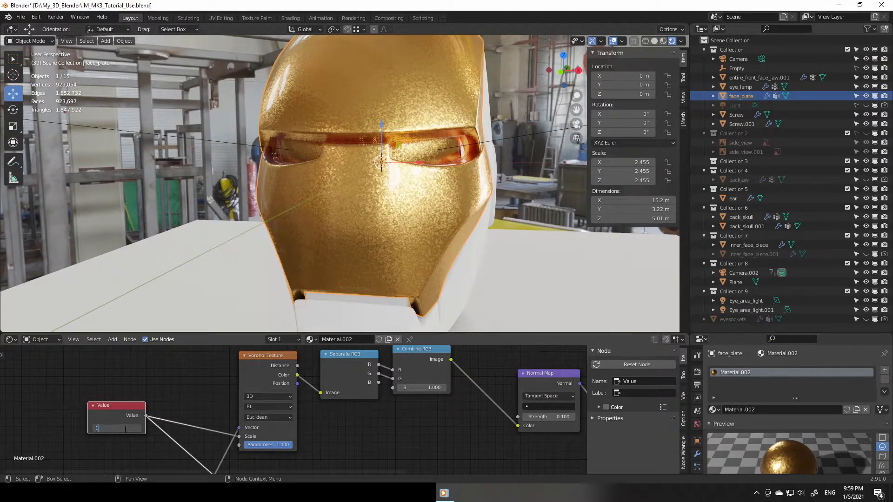
{"action": "type", "text": "5.0"}
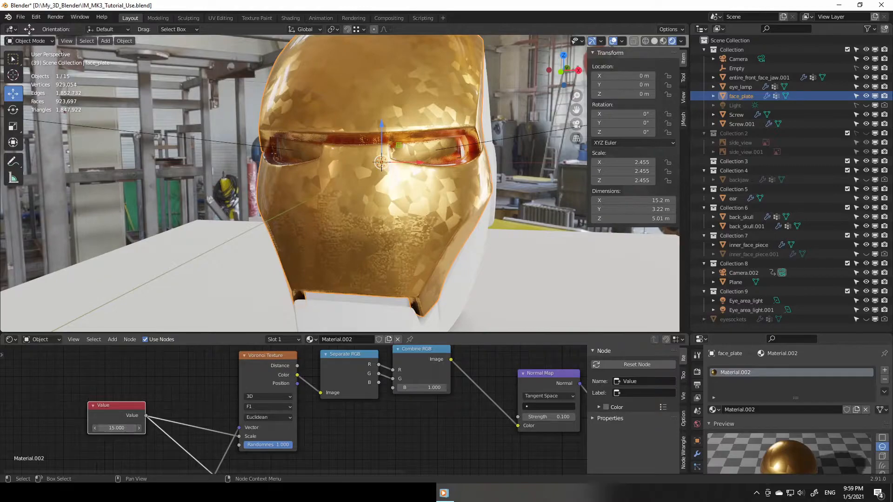
{"action": "left_click", "coordinate": [138, 450]}
Step: Set the Value node to 1000 and inspect the flakes on the face plate up close
{"action": "left_click_drag", "start_coordinate": [116, 430], "coordinate": [170, 429]}
{"action": "left_click", "coordinate": [115, 428]}
{"action": "type", "text": "1000"}
{"action": "key", "text": "Return"}
{"action": "middle_click_drag", "start_coordinate": [409, 218], "coordinate": [416, 236]}
{"action": "scroll", "coordinate": [412, 228], "scroll_direction": "up", "scroll_amount": 8}
Step: Set the Value node to 2000 and view the finer flakes up close and from a distance
{"action": "left_click_drag", "start_coordinate": [116, 428], "coordinate": [134, 428]}
{"action": "left_click", "coordinate": [116, 428]}
{"action": "type", "text": "2000"}
{"action": "key", "text": "Return"}
{"action": "middle_click_drag", "start_coordinate": [460, 200], "coordinate": [479, 223]}
{"action": "scroll", "coordinate": [391, 222], "scroll_direction": "down", "scroll_amount": 8}
Step: Set the Value node to 2500 and examine the flakes close to the face plate's edge
{"action": "left_click", "coordinate": [123, 429]}
{"action": "type", "text": "2500"}
{"action": "key", "text": "Return"}
{"action": "scroll", "coordinate": [275, 215], "scroll_direction": "up", "scroll_amount": 4}
{"action": "middle_click_drag", "start_coordinate": [275, 215], "coordinate": [185, 217]}
{"action": "scroll", "coordinate": [307, 237], "scroll_direction": "up", "scroll_amount": 2}
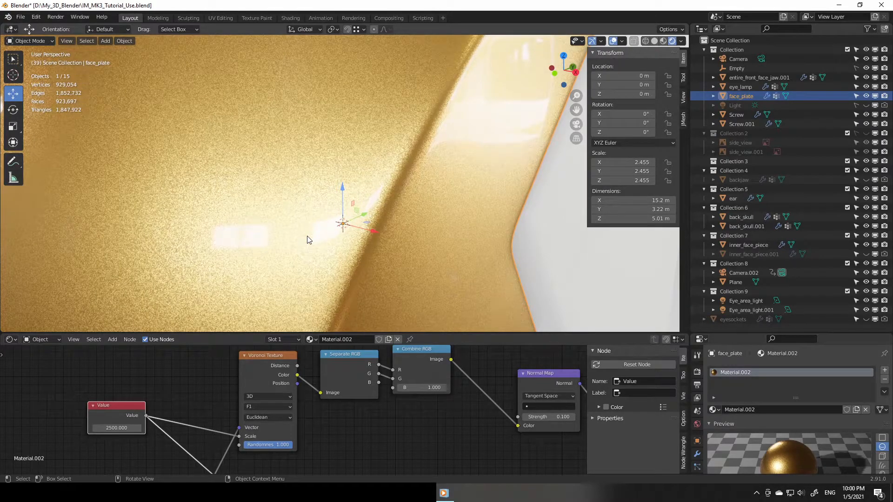
Step: Set the Value node to 3000
{"action": "left_click", "coordinate": [125, 429]}
{"action": "type", "text": "30"}
{"action": "key", "text": "Return"}
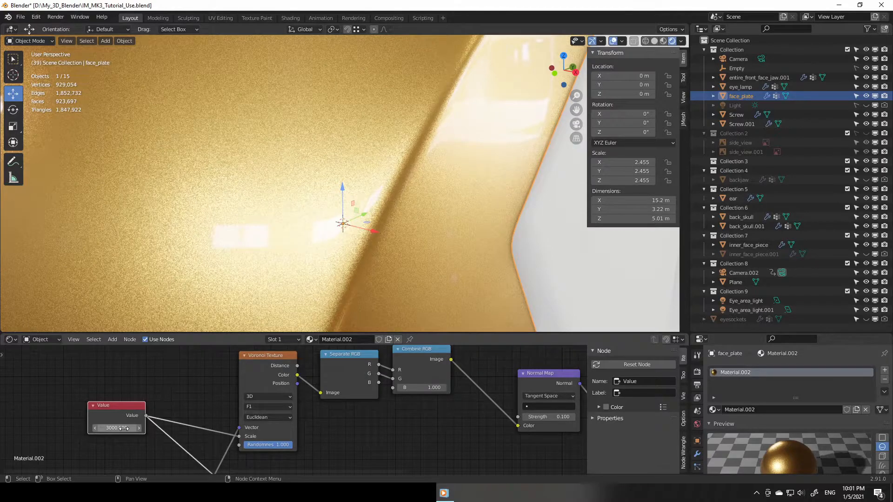
Step: Set the Value node to 4000 and examine the gold face plate from several angles and distances
{"action": "left_click", "coordinate": [124, 428]}
{"action": "type", "text": "4"}
{"action": "key", "text": "Return"}
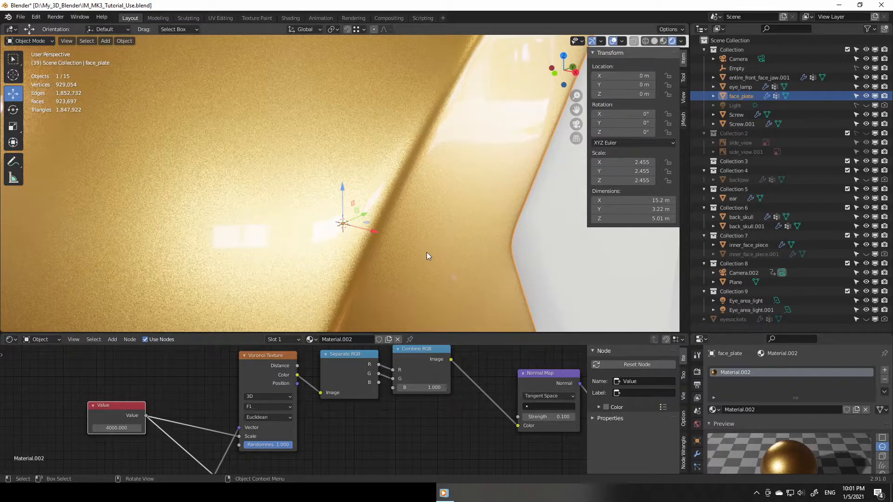
{"action": "scroll", "coordinate": [426, 251], "scroll_direction": "down", "scroll_amount": 8}
{"action": "middle_click_drag", "start_coordinate": [426, 250], "coordinate": [451, 238]}
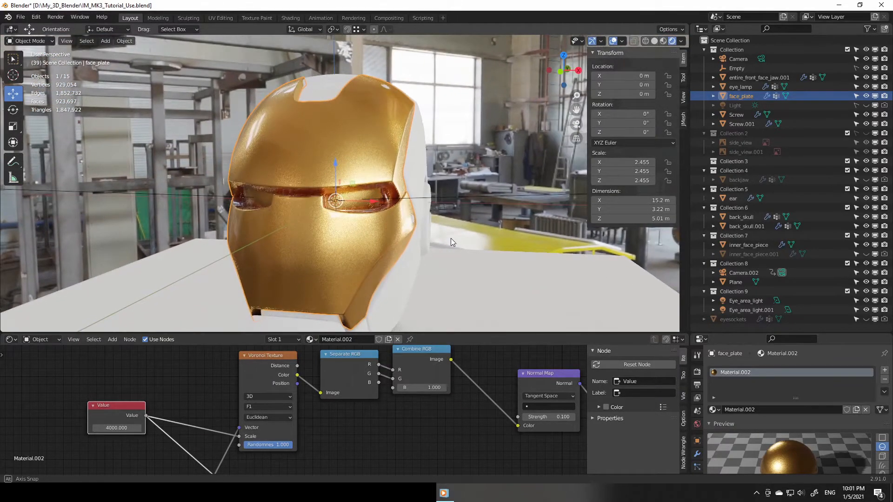
{"action": "scroll", "coordinate": [407, 253], "scroll_direction": "up", "scroll_amount": 3}
{"action": "middle_click_drag", "start_coordinate": [407, 256], "coordinate": [488, 299]}
{"action": "scroll", "coordinate": [486, 257], "scroll_direction": "down", "scroll_amount": 6}
{"action": "scroll", "coordinate": [472, 265], "scroll_direction": "up", "scroll_amount": 2}
{"action": "scroll", "coordinate": [488, 299], "scroll_direction": "up", "scroll_amount": 2}
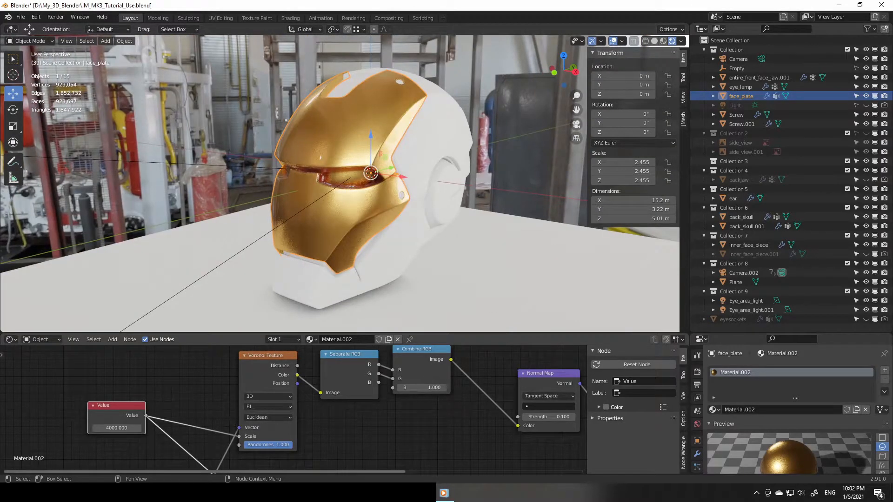
Step: Enlarge the node editor and shift the Principled BSDF's Base Color to a slightly paler, less saturated orange
{"action": "scroll", "coordinate": [415, 392], "scroll_direction": "down", "scroll_amount": 2}
{"action": "left_click_drag", "start_coordinate": [372, 334], "coordinate": [372, 241]}
{"action": "scroll", "coordinate": [355, 356], "scroll_direction": "down", "scroll_amount": 2}
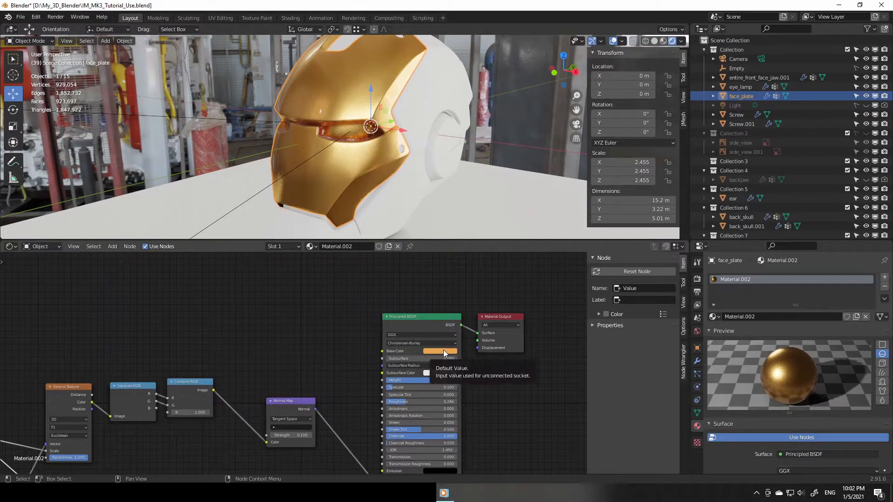
{"action": "left_click", "coordinate": [444, 350]}
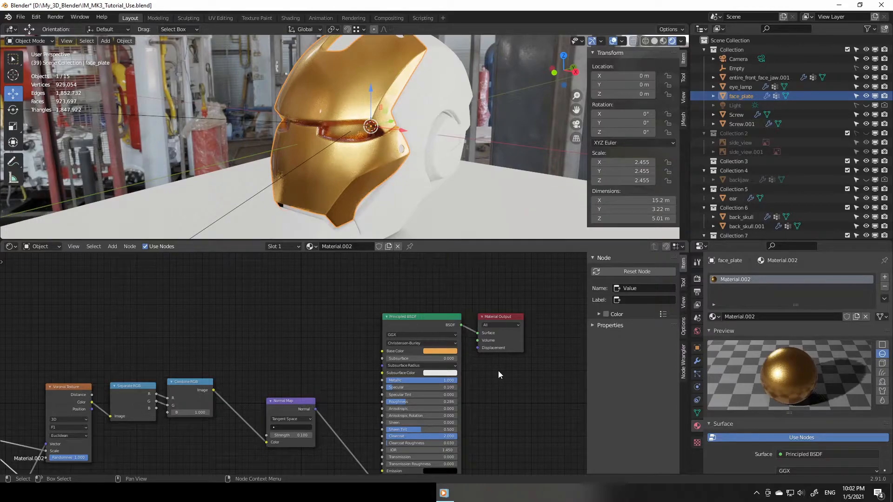
{"action": "left_click", "coordinate": [435, 350]}
{"action": "scroll", "coordinate": [410, 331], "scroll_direction": "up", "scroll_amount": 2}
{"action": "middle_click_drag", "start_coordinate": [410, 331], "coordinate": [267, 334]}
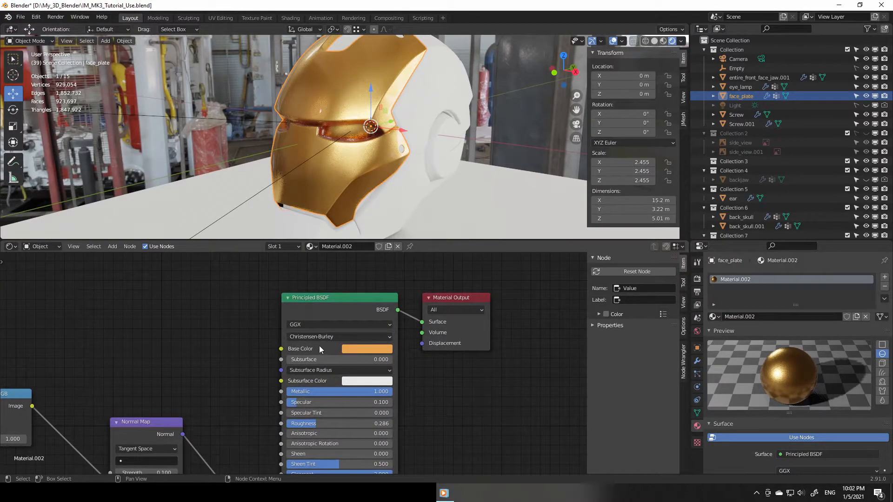
{"action": "left_click", "coordinate": [357, 348]}
{"action": "left_click_drag", "start_coordinate": [368, 265], "coordinate": [372, 262]}
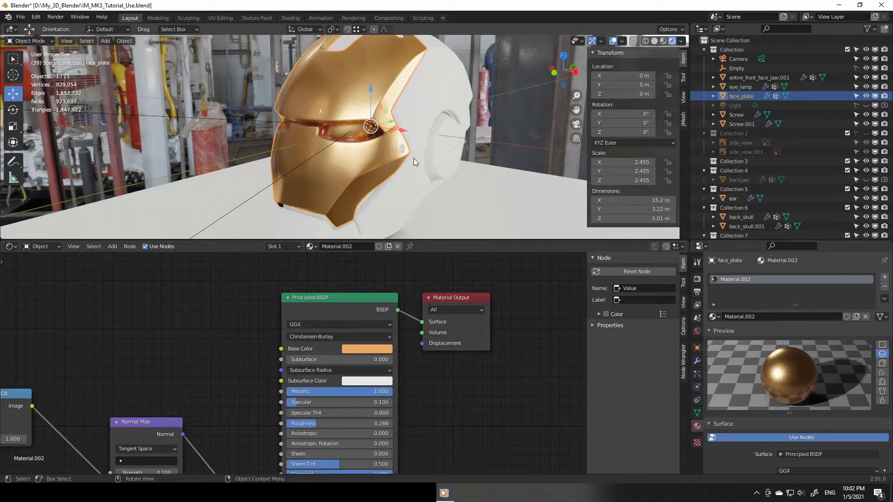
{"action": "middle_click_drag", "start_coordinate": [425, 166], "coordinate": [416, 184]}
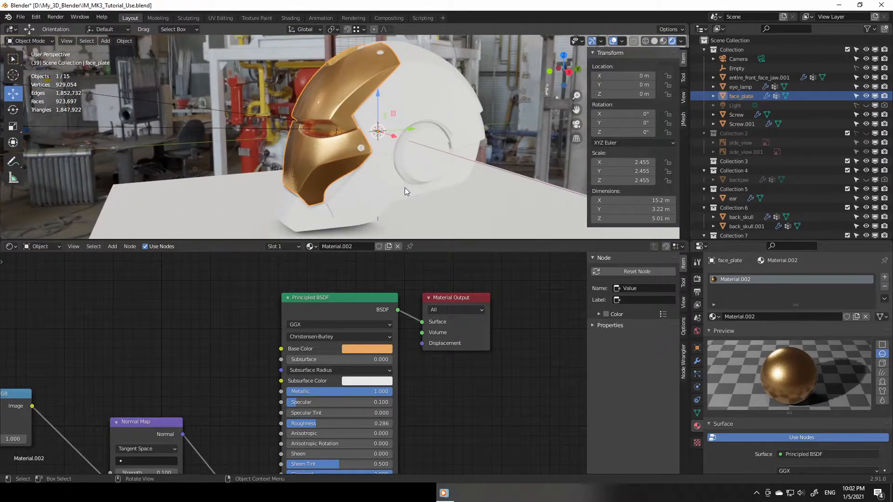
{"action": "mouse_move", "coordinate": [405, 188]}
{"action": "middle_mouse_down"}
{"action": "mouse_move", "coordinate": [420, 199]}
{"action": "mouse_move", "coordinate": [506, 200]}
{"action": "mouse_move", "coordinate": [384, 192]}
{"action": "mouse_move", "coordinate": [395, 200]}
{"action": "middle_mouse_up"}
Step: Rename the face plate's material as metallic_gold
{"action": "left_click_drag", "start_coordinate": [425, 240], "coordinate": [430, 325]}
{"action": "scroll", "coordinate": [430, 278], "scroll_direction": "up", "scroll_amount": 3}
{"action": "middle_click_drag", "start_coordinate": [431, 278], "coordinate": [558, 307]}
{"action": "left_click_drag", "start_coordinate": [730, 326], "coordinate": [739, 230]}
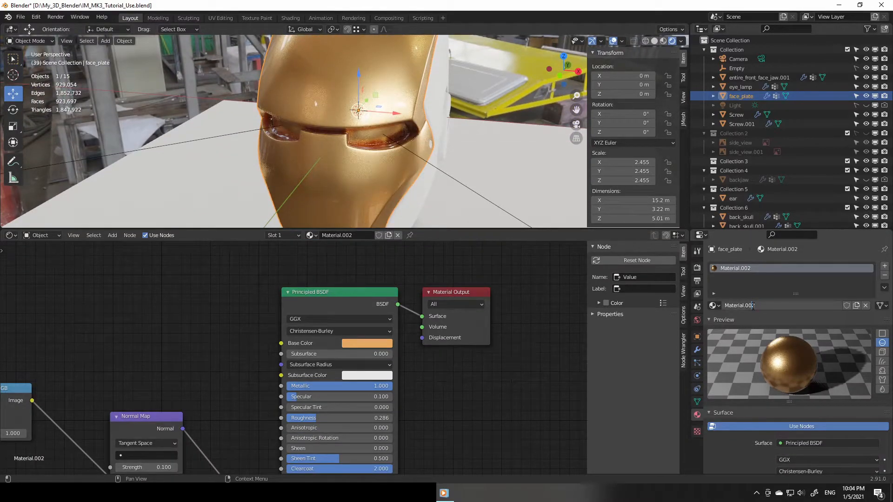
{"action": "left_click_drag", "start_coordinate": [757, 305], "coordinate": [719, 310]}
{"action": "type", "text": "metallic_gold"}
{"action": "key", "text": "Return"}
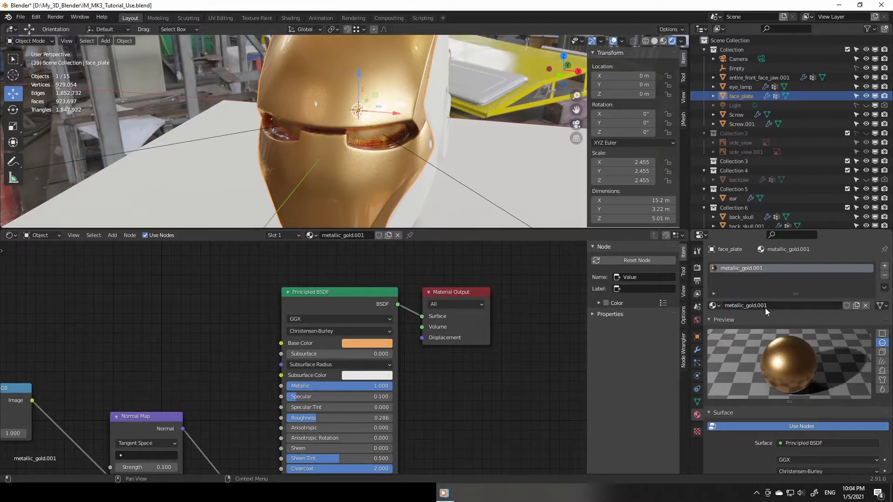
Step: Replace the numeric suffix in the face plate material's name so it reads metallic_gold_A
{"action": "double_click", "coordinate": [765, 308]}
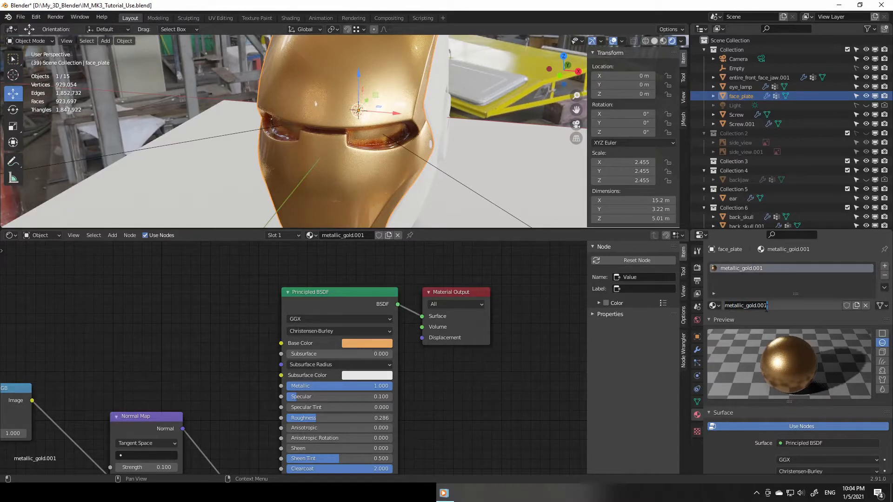
{"action": "key", "text": "BackSpace"}
{"action": "key", "text": "Return"}
{"action": "double_click", "coordinate": [755, 305]}
{"action": "key", "text": "BackSpace"}
{"action": "key", "text": "Return"}
{"action": "double_click", "coordinate": [758, 306]}
{"action": "type", "text": "_A"}
{"action": "key", "text": "Return"}
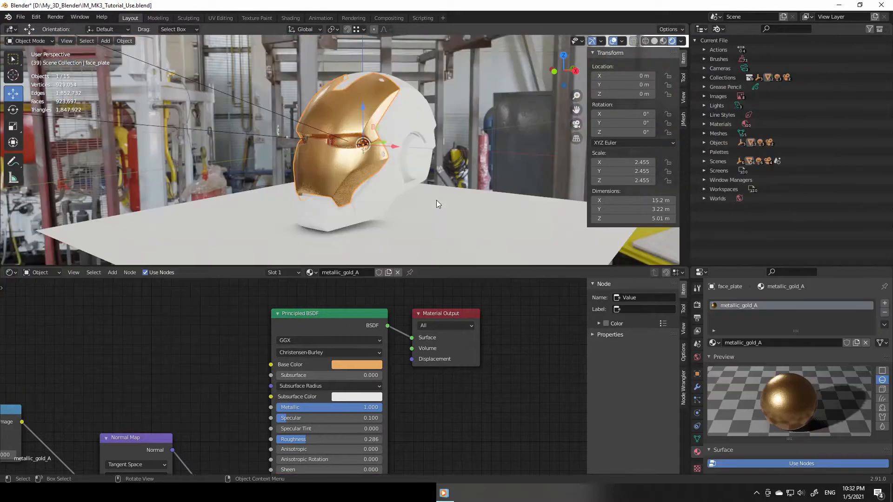
Step: Assign the metallic_gold_A material to the front shell and jaw piece and make it an independent copy
{"action": "scroll", "coordinate": [437, 201], "scroll_direction": "up", "scroll_amount": 2}
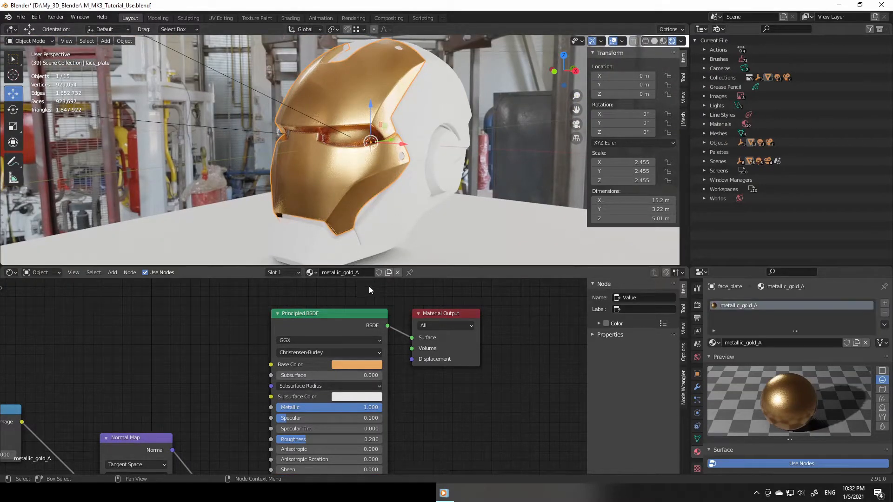
{"action": "left_click", "coordinate": [433, 113]}
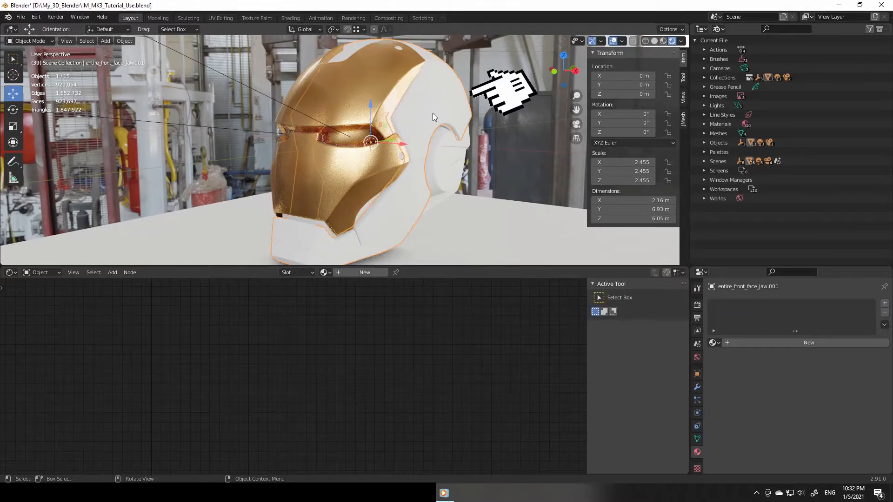
{"action": "left_click", "coordinate": [325, 273]}
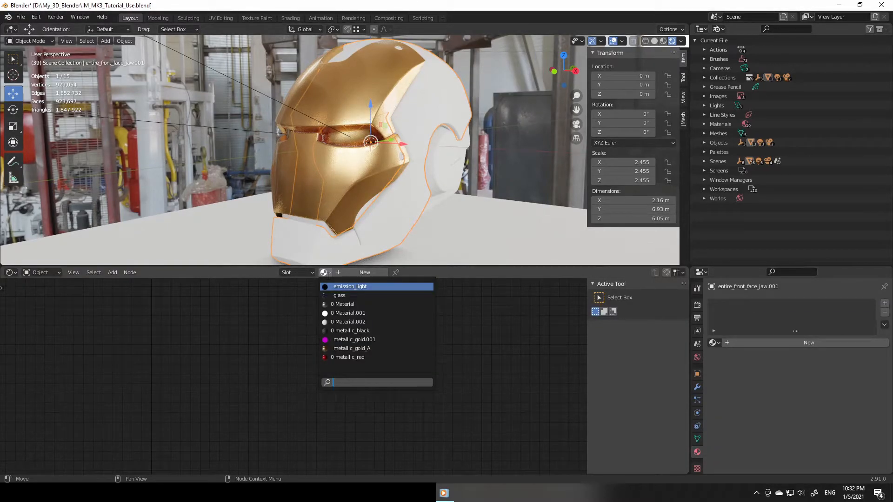
{"action": "left_click", "coordinate": [363, 349]}
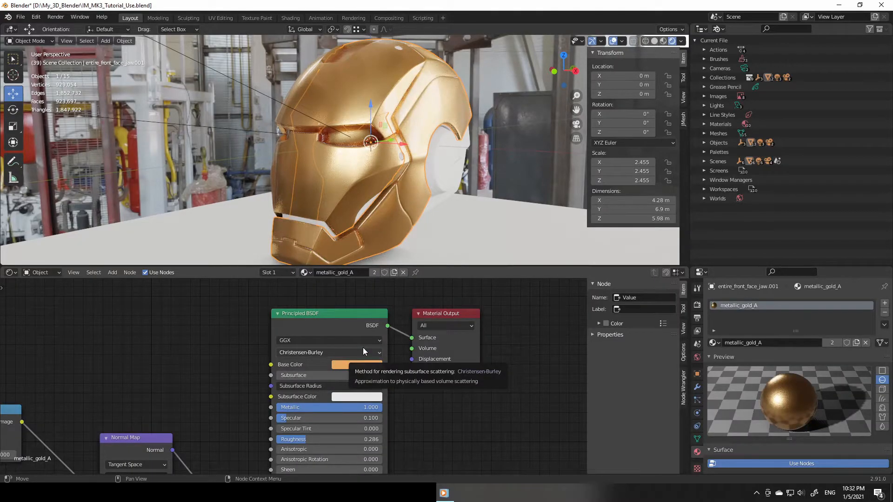
{"action": "left_click", "coordinate": [394, 272]}
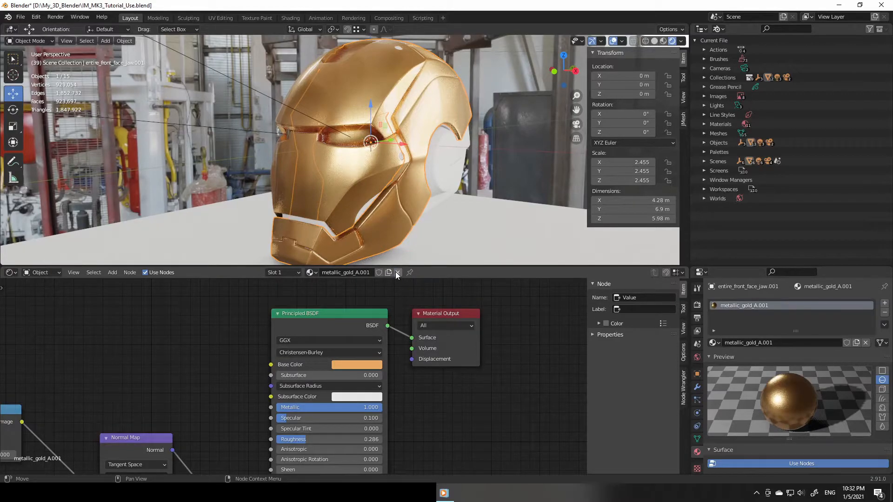
Step: Rename the shell's copied material as metallic_red_A
{"action": "double_click", "coordinate": [778, 343]}
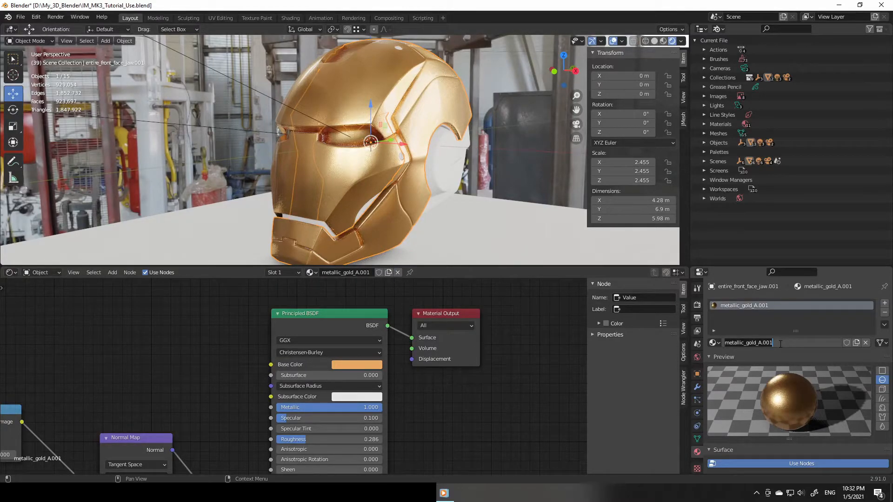
{"action": "key", "text": "BackSpace"}
{"action": "key", "text": "BackSpace"}
{"action": "key", "text": "BackSpace"}
{"action": "key", "text": "BackSpace"}
{"action": "key", "text": "BackSpace"}
{"action": "key", "text": "BackSpace"}
{"action": "key", "text": "BackSpace"}
{"action": "key", "text": "BackSpace"}
{"action": "key", "text": "BackSpace"}
{"action": "key", "text": "BackSpace"}
{"action": "type", "text": "red_A"}
{"action": "key", "text": "Return"}
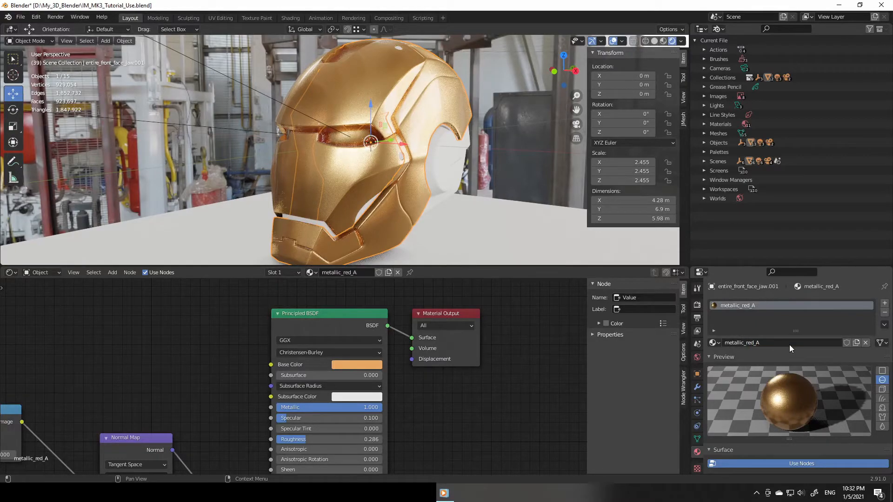
Step: Change the Principled BSDF's Base Color from gold to a deep, dark red and check it on the shell
{"action": "left_click", "coordinate": [368, 365]}
{"action": "left_click_drag", "start_coordinate": [362, 285], "coordinate": [372, 296]}
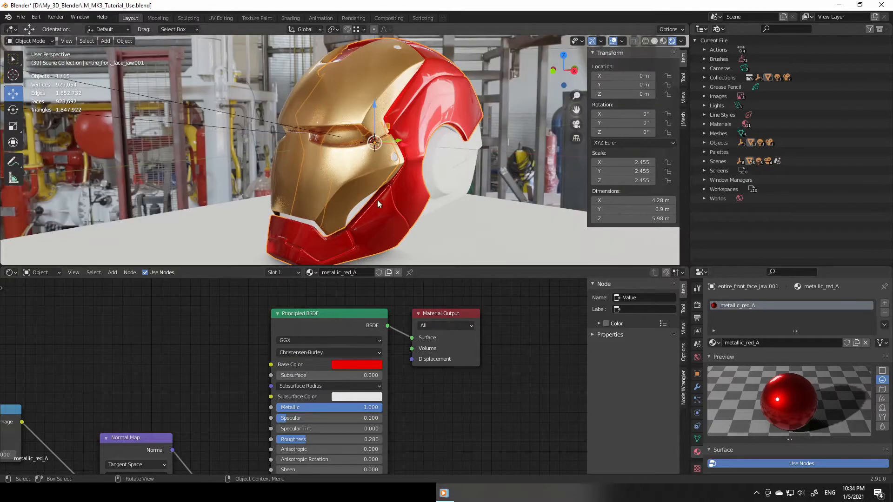
{"action": "middle_click_drag", "start_coordinate": [378, 200], "coordinate": [465, 200]}
{"action": "left_click", "coordinate": [357, 365]}
{"action": "left_click_drag", "start_coordinate": [417, 240], "coordinate": [415, 256]}
{"action": "middle_click_drag", "start_coordinate": [355, 172], "coordinate": [489, 214]}
Step: Assign the existing metallic_red_A material to the ear disc and to the upper back_skull piece
{"action": "left_click", "coordinate": [489, 214]}
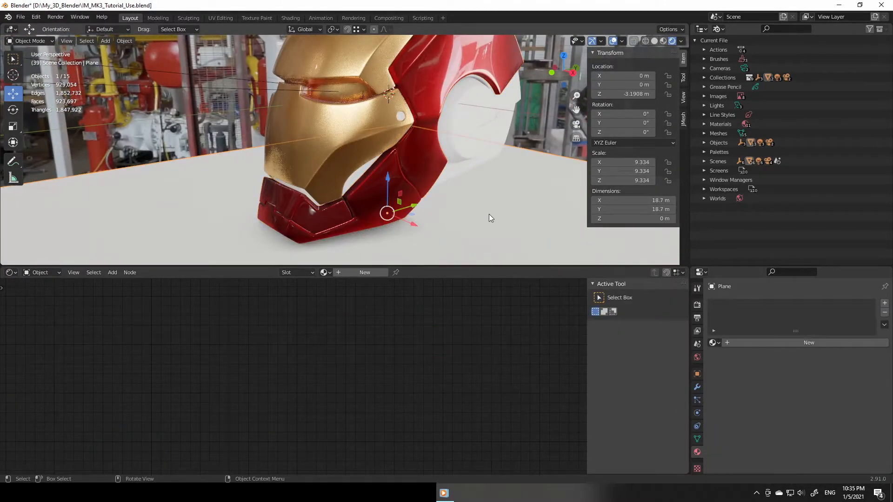
{"action": "left_click", "coordinate": [474, 118]}
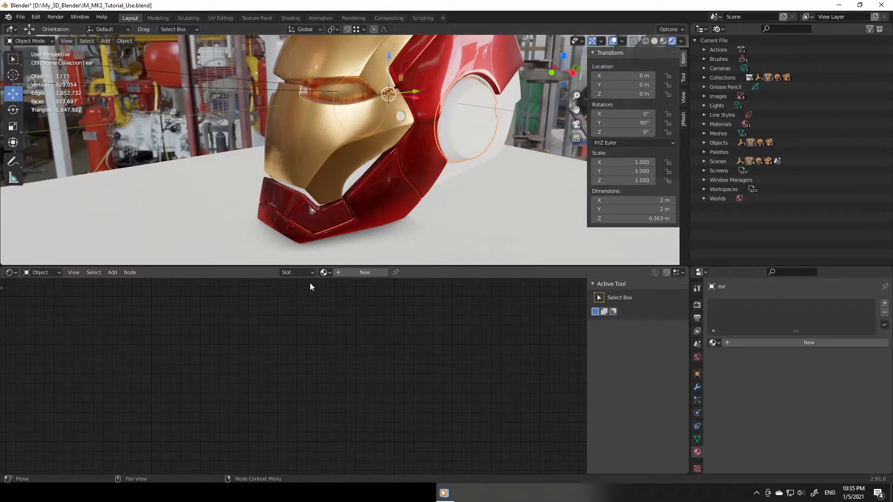
{"action": "left_click", "coordinate": [326, 273]}
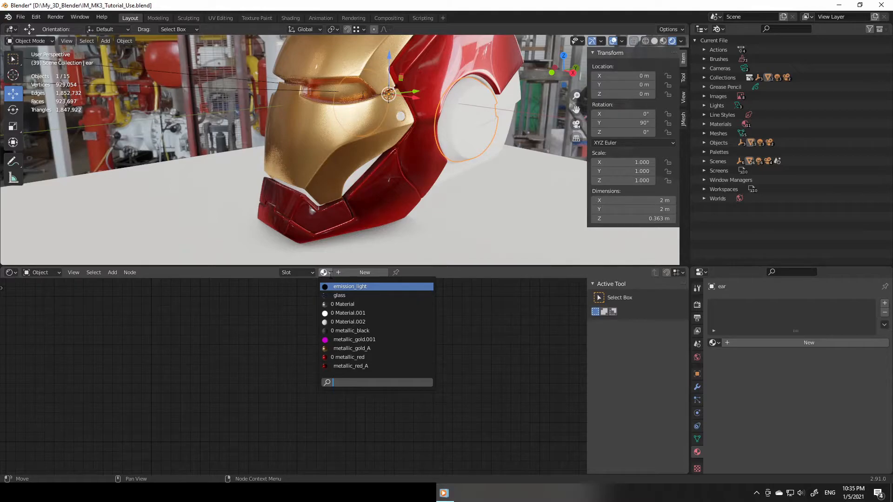
{"action": "left_click", "coordinate": [354, 366]}
{"action": "left_click", "coordinate": [509, 104]}
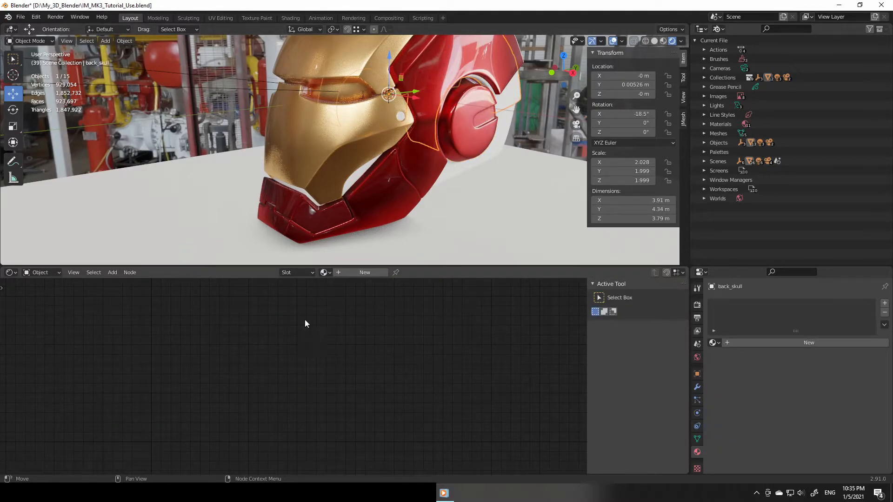
{"action": "left_click", "coordinate": [328, 273]}
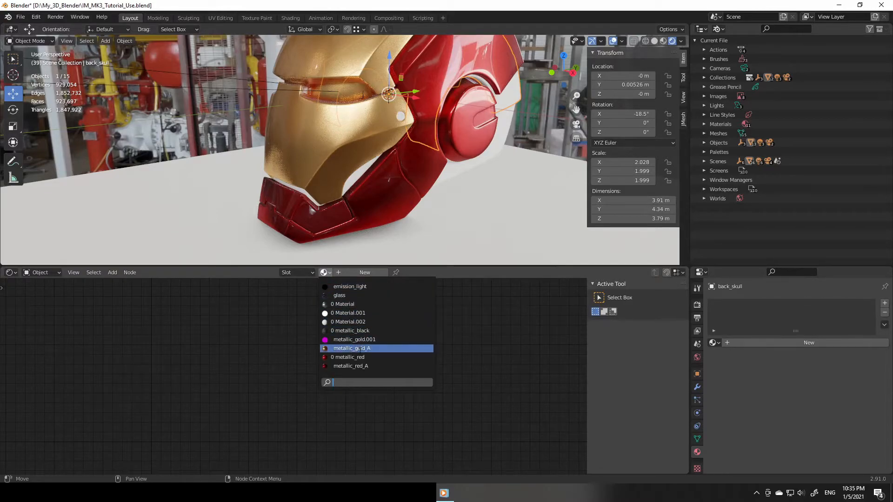
{"action": "left_click", "coordinate": [364, 369]}
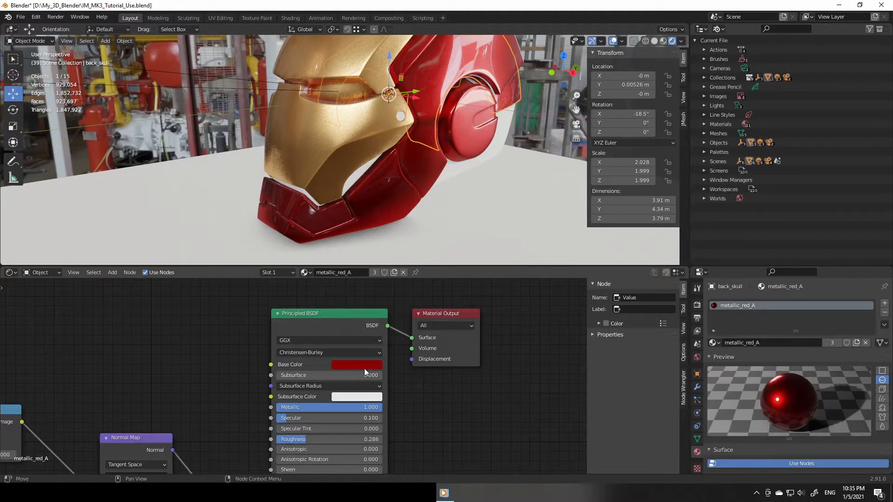
{"action": "left_click", "coordinate": [520, 200]}
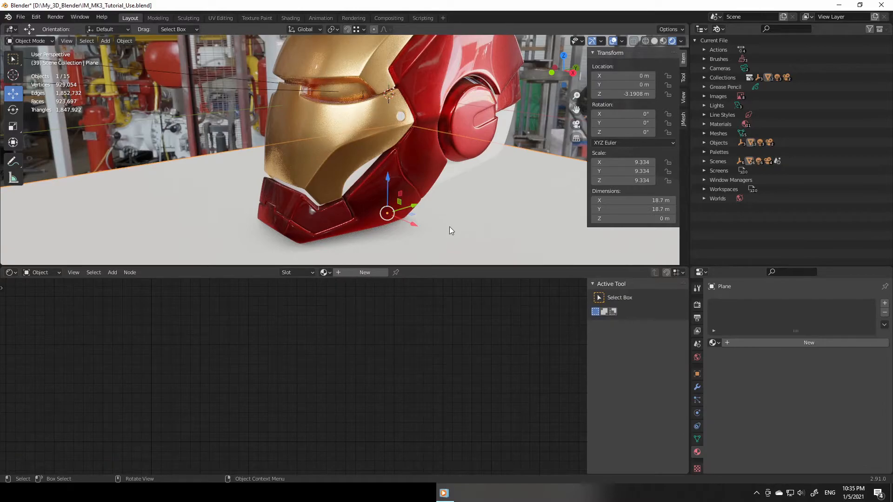
{"action": "left_click", "coordinate": [325, 273]}
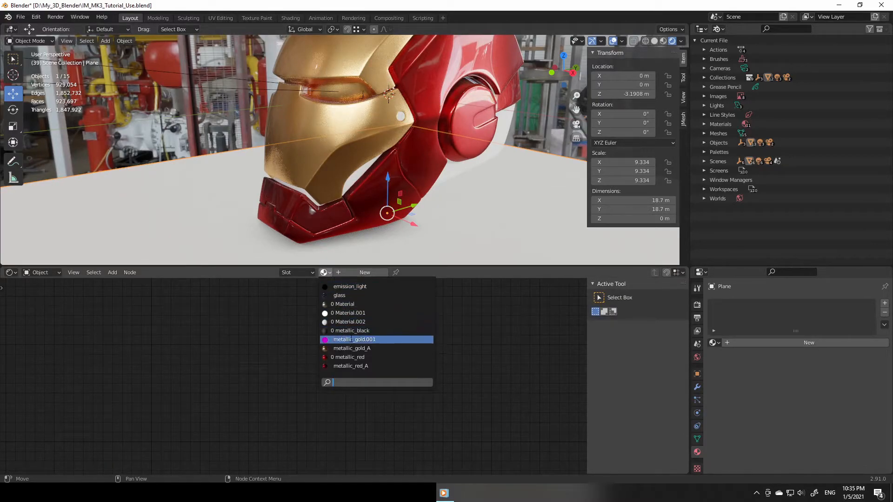
{"action": "left_click", "coordinate": [353, 367]}
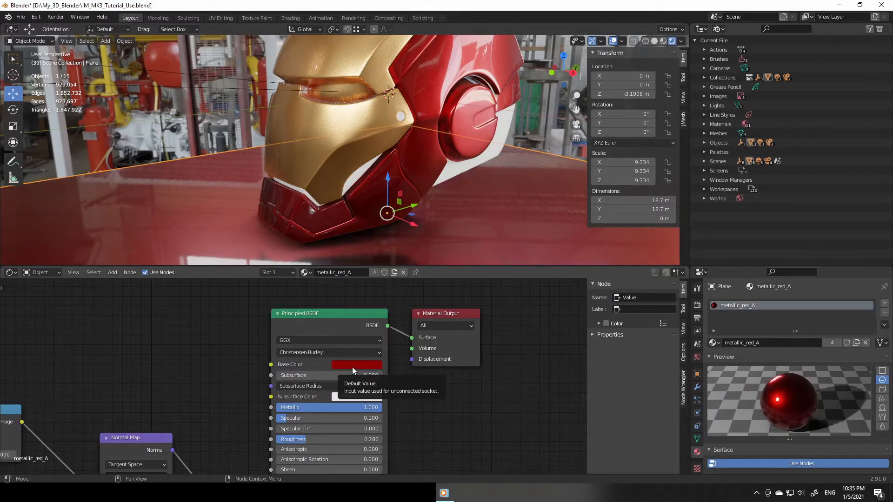
{"action": "key", "text": "ctrl+z"}
Step: Assign metallic_red_A to the lower rear skull piece, back_skull.001, and view the helmet from another angle
{"action": "left_click", "coordinate": [498, 121]}
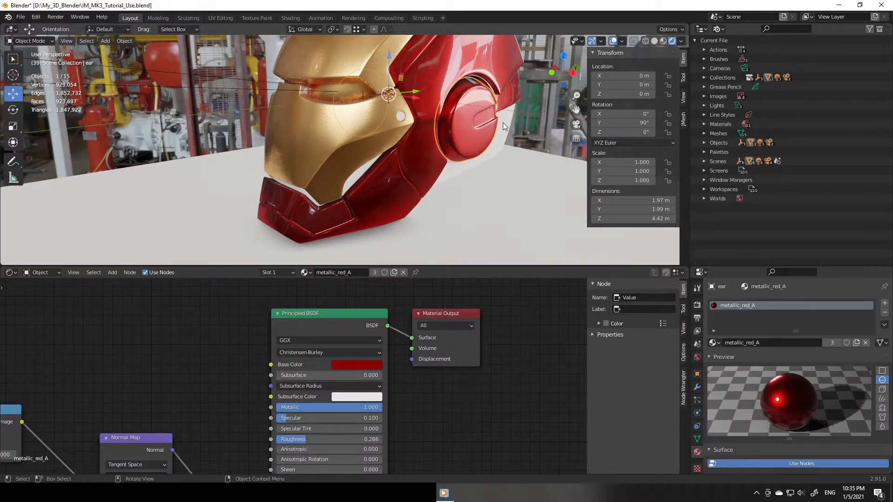
{"action": "left_click", "coordinate": [504, 123]}
{"action": "left_click", "coordinate": [324, 272]}
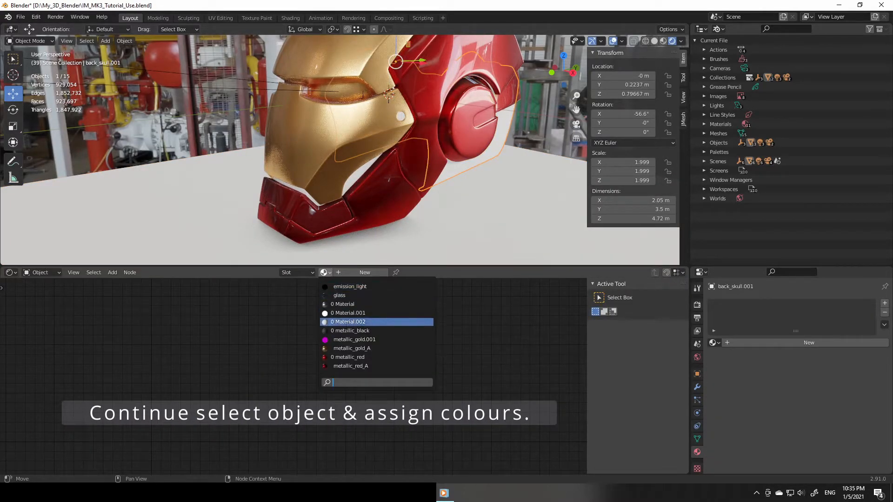
{"action": "left_click", "coordinate": [349, 366]}
{"action": "middle_click_drag", "start_coordinate": [523, 164], "coordinate": [478, 155]}
{"action": "scroll", "coordinate": [421, 195], "scroll_direction": "up", "scroll_amount": 3}
{"action": "mouse_move", "coordinate": [422, 217]}
{"action": "middle_mouse_down"}
{"action": "mouse_move", "coordinate": [454, 188]}
{"action": "mouse_move", "coordinate": [317, 147]}
{"action": "mouse_move", "coordinate": [295, 236]}
{"action": "mouse_move", "coordinate": [425, 216]}
{"action": "middle_mouse_up"}
{"action": "left_click", "coordinate": [294, 236]}
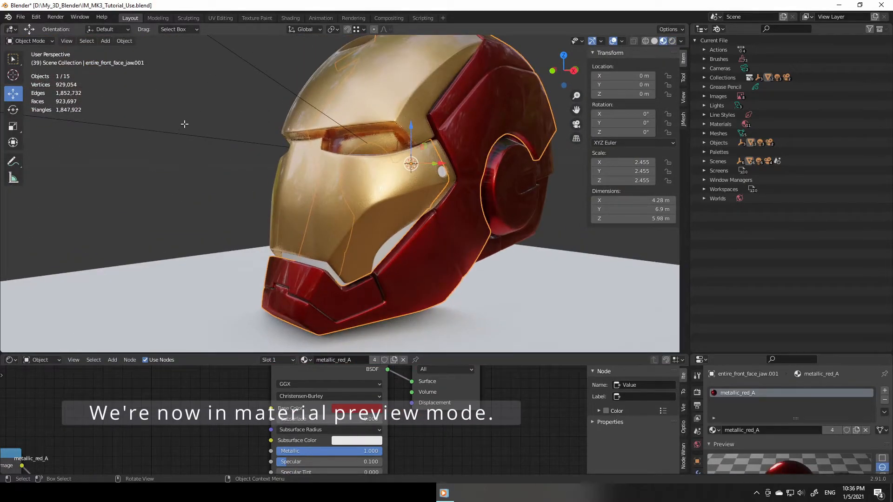
{"action": "key", "text": "Tab"}
{"action": "middle_click_drag", "start_coordinate": [339, 250], "coordinate": [381, 228]}
{"action": "scroll", "coordinate": [414, 183], "scroll_direction": "up", "scroll_amount": 3}
{"action": "scroll", "coordinate": [388, 233], "scroll_direction": "down", "scroll_amount": 5}
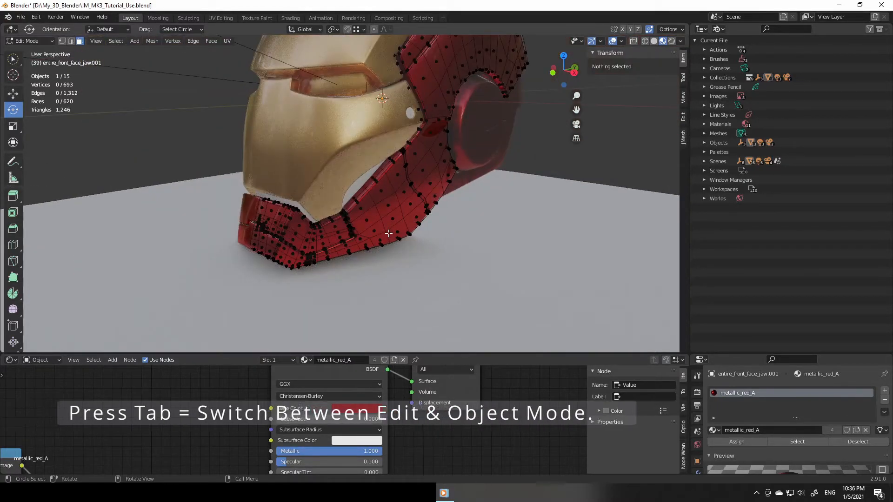
{"action": "key", "text": "Tab"}
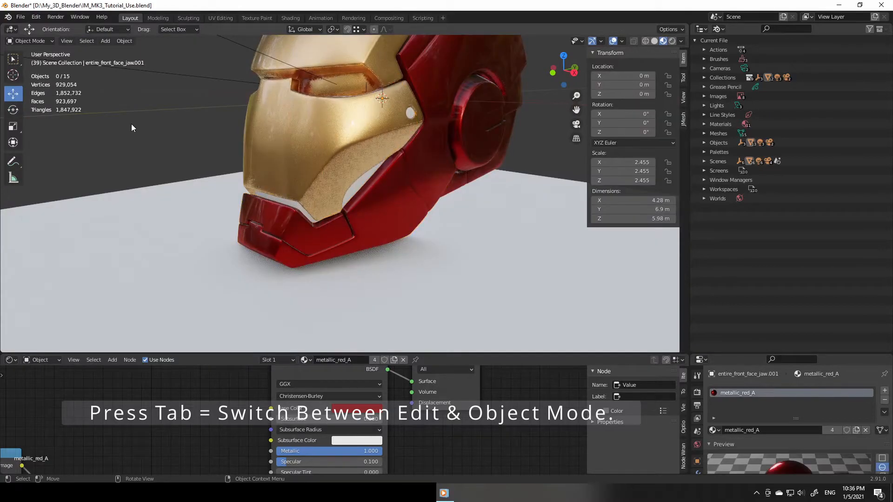
Step: Hide the gold face plate and the white inner face piece behind it to expose the jaw
{"action": "middle_click_drag", "start_coordinate": [228, 145], "coordinate": [331, 200]}
{"action": "left_click", "coordinate": [331, 201]}
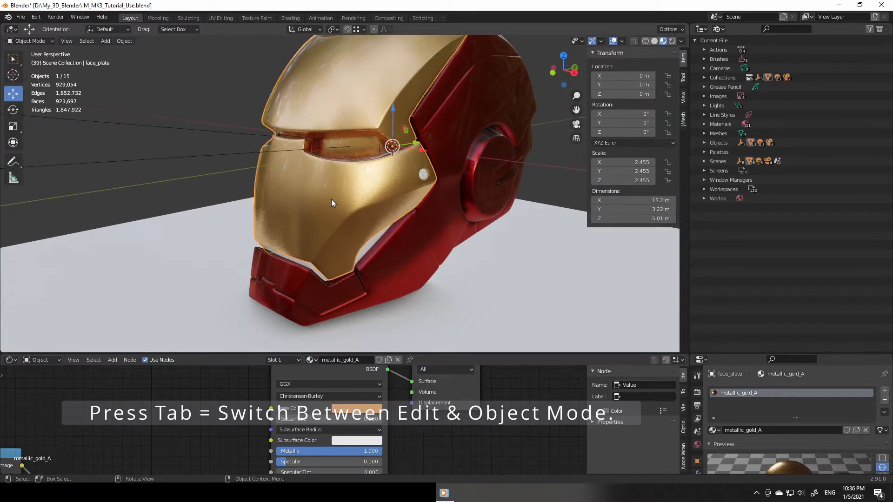
{"action": "key", "text": "h"}
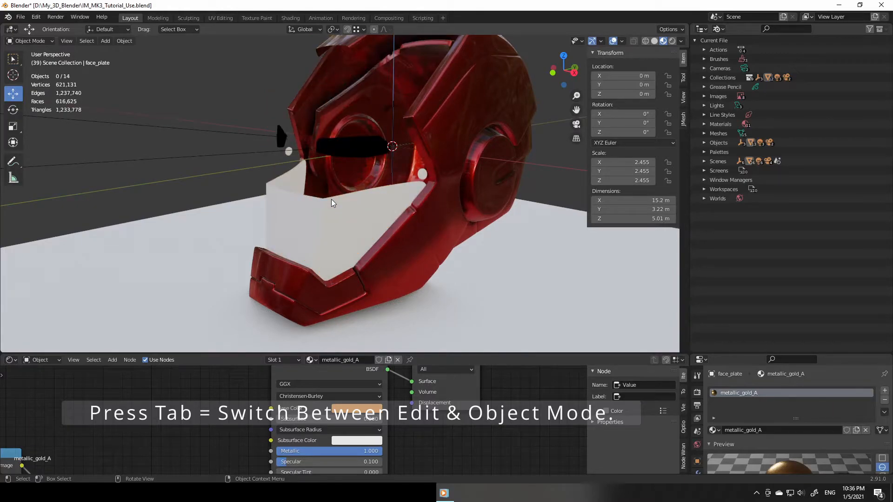
{"action": "mouse_move", "coordinate": [336, 211]}
{"action": "middle_mouse_down"}
{"action": "mouse_move", "coordinate": [357, 202]}
{"action": "mouse_move", "coordinate": [371, 227]}
{"action": "mouse_move", "coordinate": [322, 201]}
{"action": "middle_mouse_up"}
{"action": "left_click", "coordinate": [313, 198]}
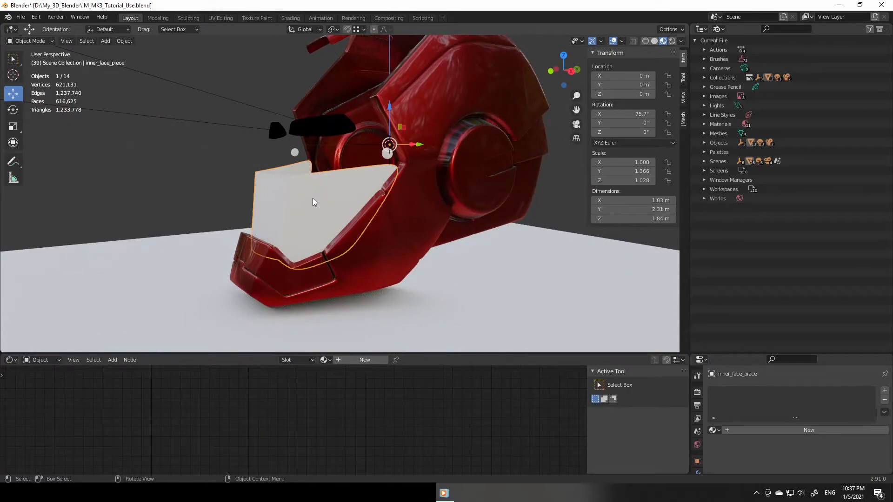
{"action": "key", "text": "h"}
Step: Open the front jaw shell in Edit Mode close to the chin and activate the Select Circle tool
{"action": "middle_click_drag", "start_coordinate": [371, 214], "coordinate": [400, 226]}
{"action": "scroll", "coordinate": [331, 206], "scroll_direction": "up", "scroll_amount": 3}
{"action": "left_click", "coordinate": [358, 254]}
{"action": "key", "text": "Tab"}
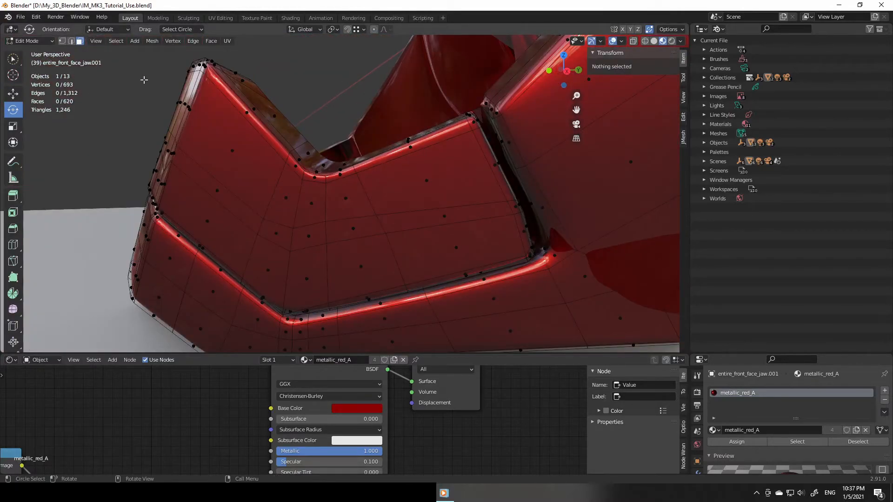
{"action": "middle_click_drag", "start_coordinate": [242, 152], "coordinate": [272, 154]}
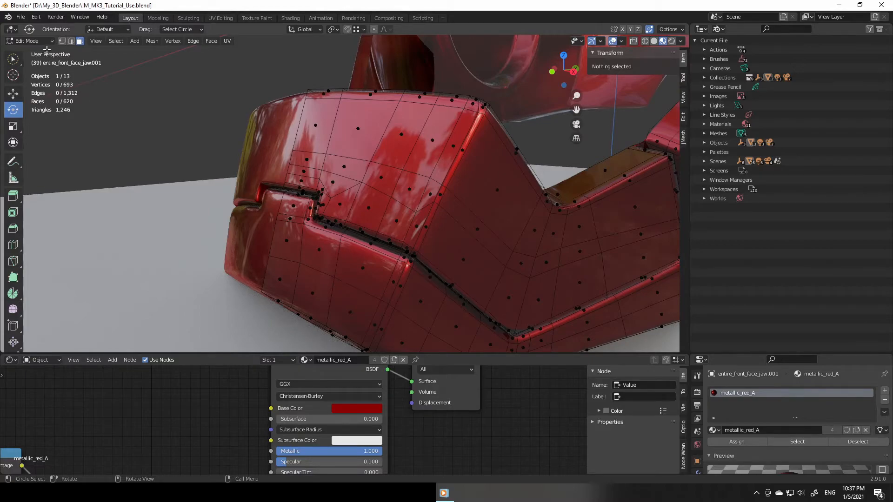
{"action": "left_click", "coordinate": [19, 67]}
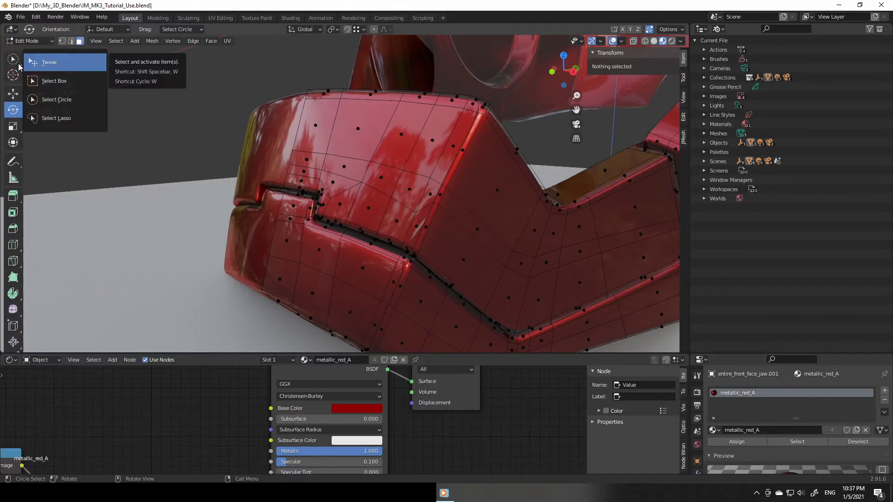
{"action": "left_click", "coordinate": [47, 98]}
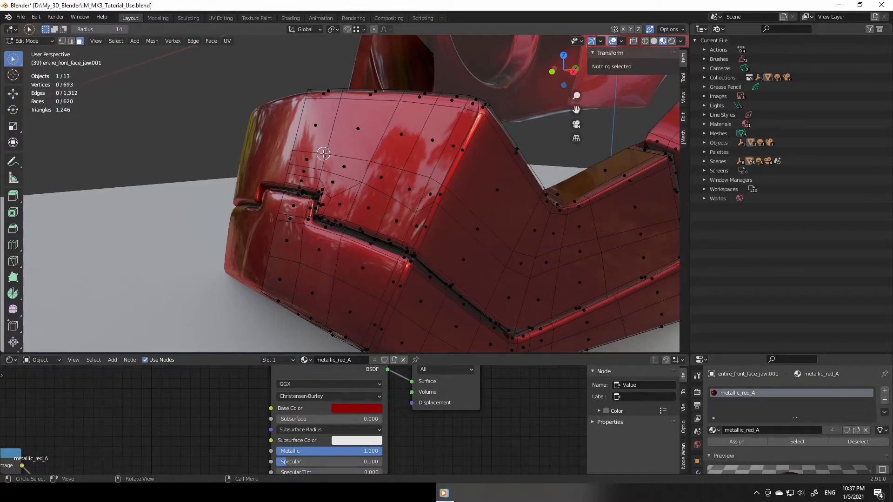
Step: Select the faces along the upper rim of the chin piece, including its inner ledge
{"action": "middle_click_drag", "start_coordinate": [342, 121], "coordinate": [291, 143]}
{"action": "mouse_move", "coordinate": [145, 170]}
{"action": "left_mouse_down"}
{"action": "mouse_move", "coordinate": [145, 209]}
{"action": "mouse_move", "coordinate": [119, 258]}
{"action": "mouse_move", "coordinate": [125, 282]}
{"action": "mouse_move", "coordinate": [153, 301]}
{"action": "left_mouse_up"}
{"action": "middle_click_drag", "start_coordinate": [153, 301], "coordinate": [184, 242]}
{"action": "left_click_drag", "start_coordinate": [184, 242], "coordinate": [233, 249]}
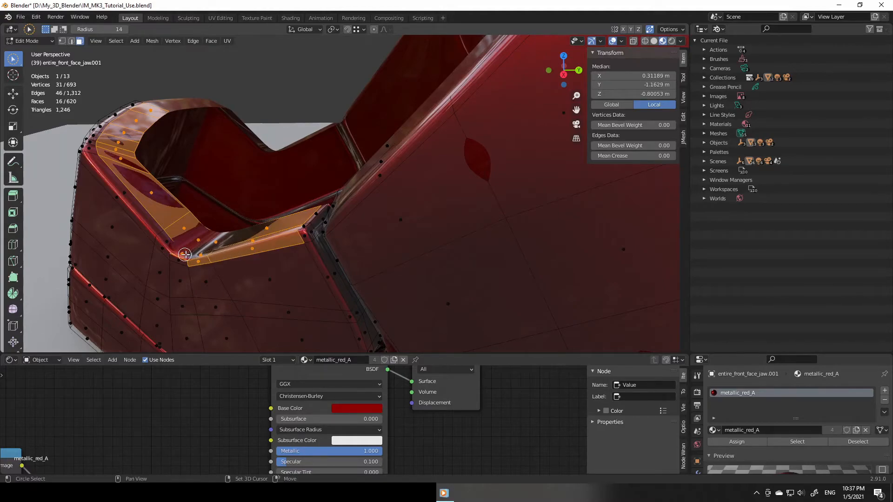
{"action": "middle_click_drag", "start_coordinate": [206, 259], "coordinate": [266, 206]}
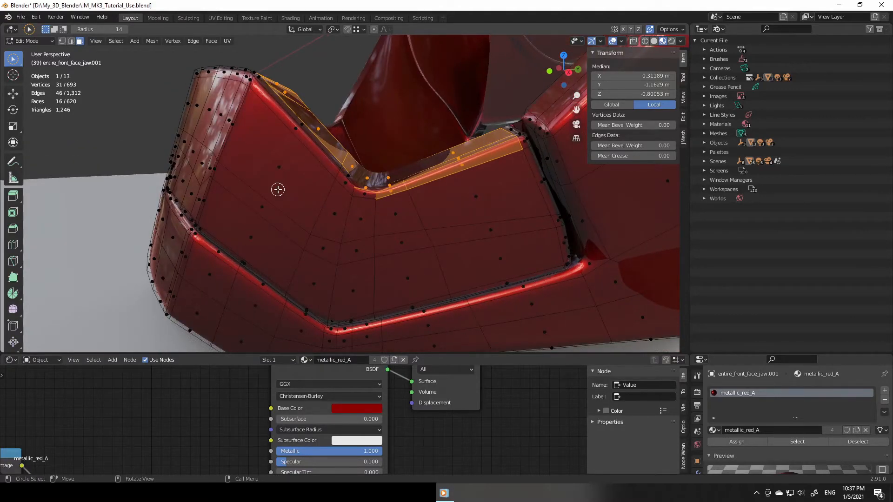
Step: Extend the face selection over the side of the upper chin panel, down to the panel gap
{"action": "mouse_move", "coordinate": [295, 131]}
{"action": "left_mouse_down"}
{"action": "mouse_move", "coordinate": [289, 161]}
{"action": "mouse_move", "coordinate": [356, 207]}
{"action": "mouse_move", "coordinate": [349, 189]}
{"action": "mouse_move", "coordinate": [395, 212]}
{"action": "mouse_move", "coordinate": [446, 203]}
{"action": "mouse_move", "coordinate": [470, 235]}
{"action": "mouse_move", "coordinate": [367, 268]}
{"action": "mouse_move", "coordinate": [300, 231]}
{"action": "left_mouse_up"}
{"action": "mouse_move", "coordinate": [300, 231]}
{"action": "middle_mouse_down"}
{"action": "mouse_move", "coordinate": [335, 253]}
{"action": "mouse_move", "coordinate": [404, 241]}
{"action": "middle_mouse_up"}
{"action": "mouse_move", "coordinate": [405, 242]}
{"action": "left_mouse_down"}
{"action": "mouse_move", "coordinate": [396, 225]}
{"action": "mouse_move", "coordinate": [518, 269]}
{"action": "left_mouse_up"}
{"action": "mouse_move", "coordinate": [568, 288]}
{"action": "left_mouse_down"}
{"action": "mouse_move", "coordinate": [549, 300]}
{"action": "mouse_move", "coordinate": [559, 324]}
{"action": "left_mouse_up"}
{"action": "middle_click_drag", "start_coordinate": [560, 324], "coordinate": [516, 310]}
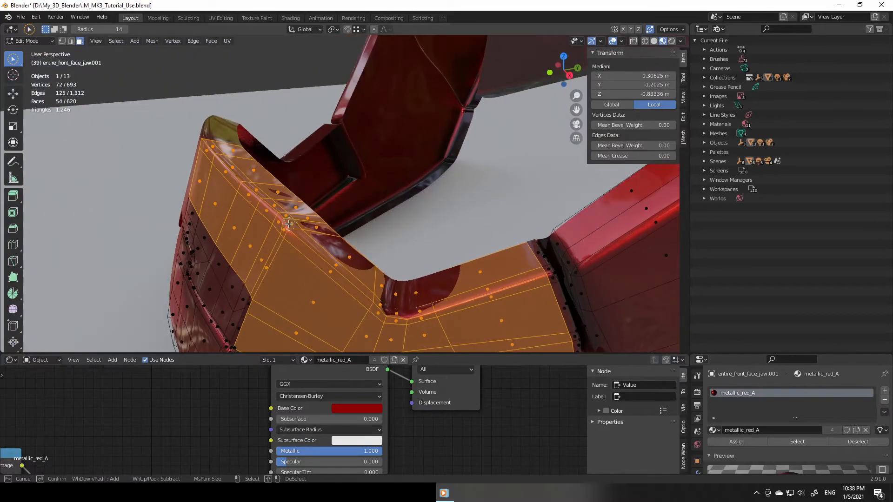
{"action": "middle_click_drag", "start_coordinate": [367, 274], "coordinate": [403, 255]}
{"action": "left_click_drag", "start_coordinate": [391, 192], "coordinate": [493, 242]}
Step: Select the remaining faces at the upper chin panel's front and deselect stray faces inside the stepped gap
{"action": "scroll", "coordinate": [459, 275], "scroll_direction": "up", "scroll_amount": 4}
{"action": "middle_click_drag", "start_coordinate": [458, 274], "coordinate": [408, 128], "text": "shift"}
{"action": "left_click_drag", "start_coordinate": [408, 127], "coordinate": [409, 133]}
{"action": "middle_click_drag", "start_coordinate": [409, 132], "coordinate": [316, 180]}
{"action": "left_click_drag", "start_coordinate": [317, 180], "coordinate": [321, 184]}
{"action": "scroll", "coordinate": [336, 191], "scroll_direction": "up", "scroll_amount": 3}
{"action": "scroll", "coordinate": [336, 191], "scroll_direction": "down", "scroll_amount": 2}
{"action": "left_click_drag", "start_coordinate": [285, 153], "coordinate": [308, 160], "text": "ctrl"}
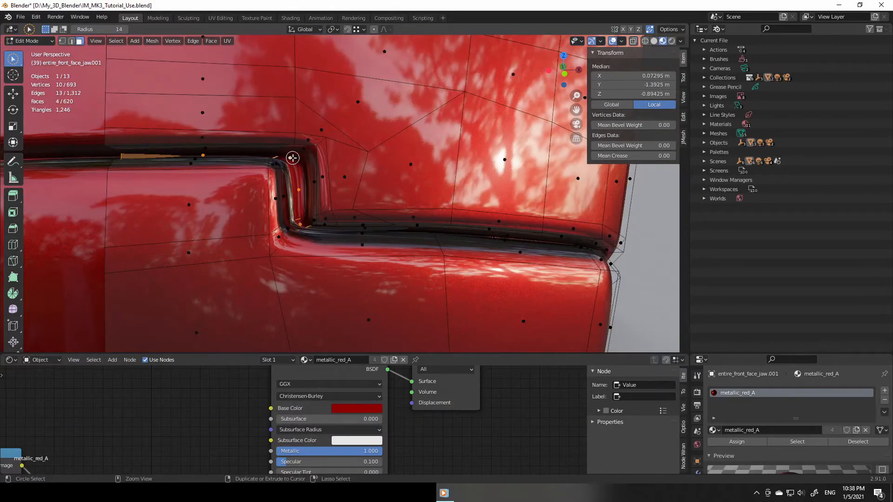
{"action": "left_click", "coordinate": [208, 156], "text": "ctrl"}
Step: Switch from circle selection to the basic selection tool and add the wall faces at the upper chin panel's stepped corner
{"action": "left_click_drag", "start_coordinate": [13, 59], "coordinate": [47, 61]}
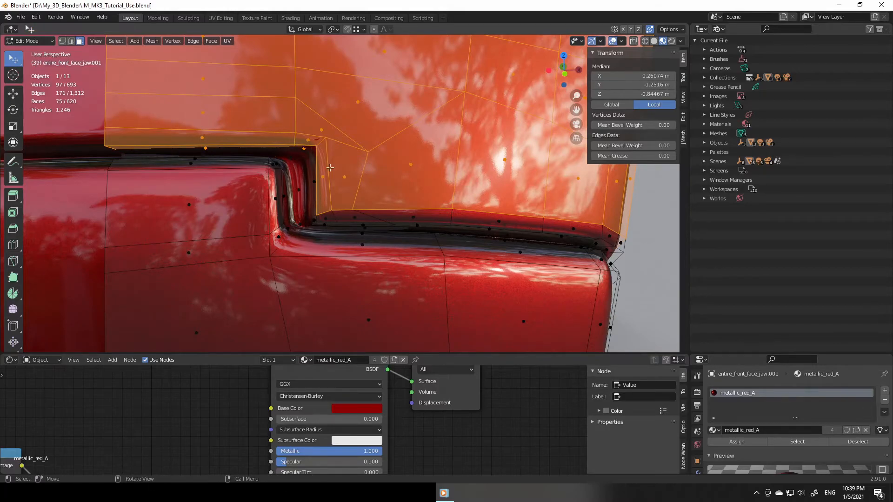
{"action": "scroll", "coordinate": [313, 203], "scroll_direction": "up", "scroll_amount": 2}
{"action": "scroll", "coordinate": [313, 203], "scroll_direction": "down", "scroll_amount": 2}
{"action": "middle_click_drag", "start_coordinate": [312, 203], "coordinate": [307, 265]}
{"action": "scroll", "coordinate": [307, 265], "scroll_direction": "up", "scroll_amount": 3}
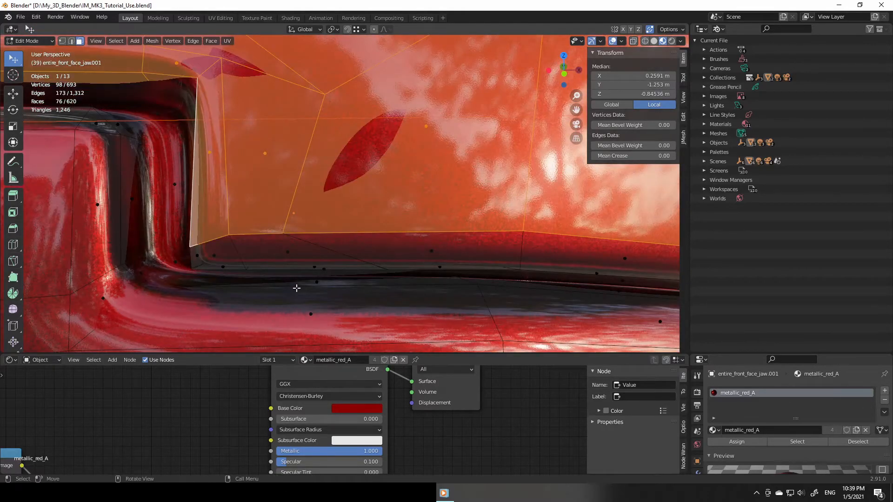
{"action": "left_click", "coordinate": [285, 146], "text": "ctrl"}
{"action": "middle_click_drag", "start_coordinate": [285, 146], "coordinate": [315, 140]}
{"action": "left_click", "coordinate": [412, 203], "text": "shift"}
Step: Extend the selection with the narrow edge faces along the upper chin panel's lower border
{"action": "scroll", "coordinate": [438, 208], "scroll_direction": "down", "scroll_amount": 4}
{"action": "scroll", "coordinate": [448, 209], "scroll_direction": "up", "scroll_amount": 4}
{"action": "scroll", "coordinate": [315, 140], "scroll_direction": "down", "scroll_amount": 2}
{"action": "middle_click_drag", "start_coordinate": [435, 216], "coordinate": [337, 151]}
{"action": "left_click", "coordinate": [464, 196], "text": "alt+shift"}
{"action": "scroll", "coordinate": [464, 196], "scroll_direction": "up", "scroll_amount": 4}
{"action": "left_click", "coordinate": [255, 270], "text": "shift"}
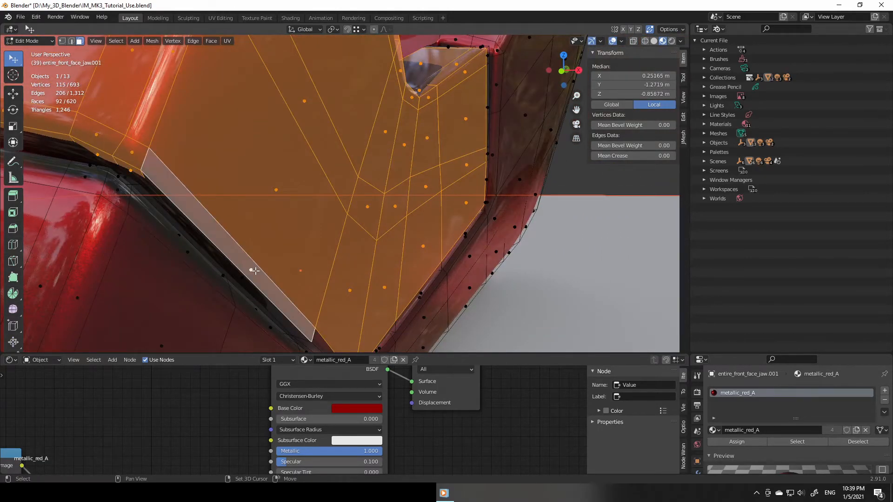
Step: Turn on X-ray and wireframe shading and add the gap wall faces down to the side panel's lower tip
{"action": "middle_click_drag", "start_coordinate": [271, 269], "coordinate": [266, 198]}
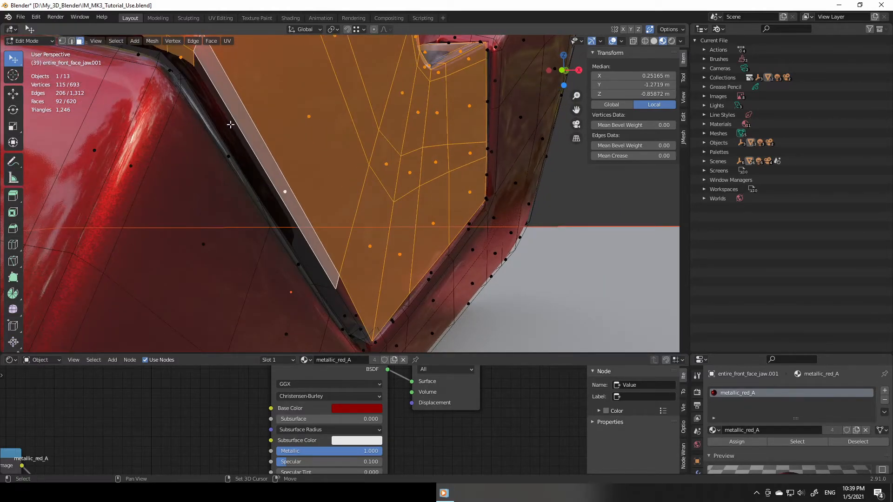
{"action": "left_click", "coordinate": [634, 41]}
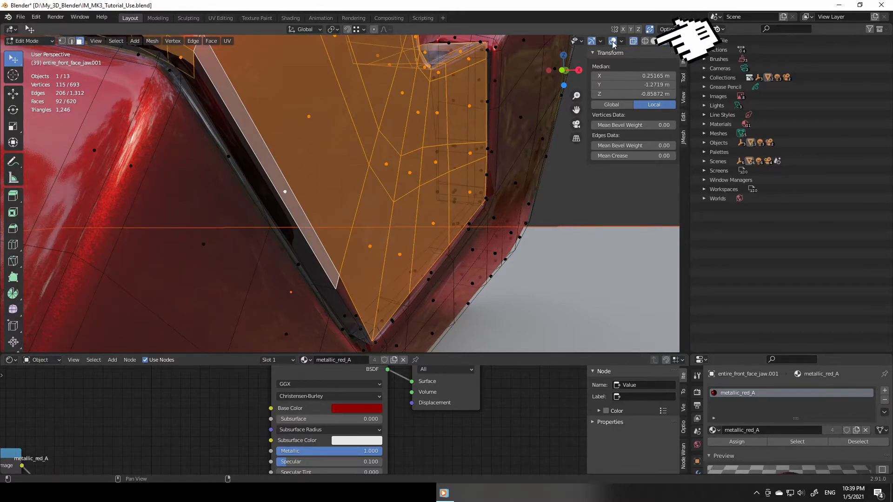
{"action": "left_click", "coordinate": [645, 41]}
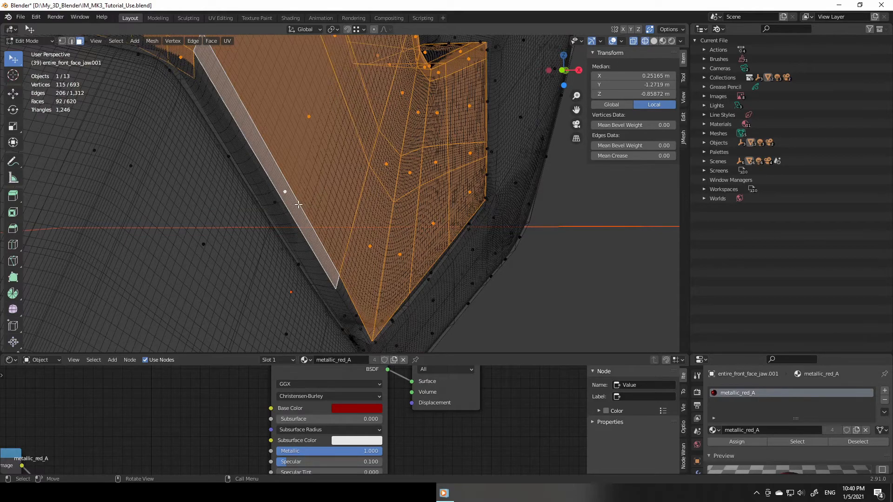
{"action": "left_click", "coordinate": [276, 197], "text": "shift"}
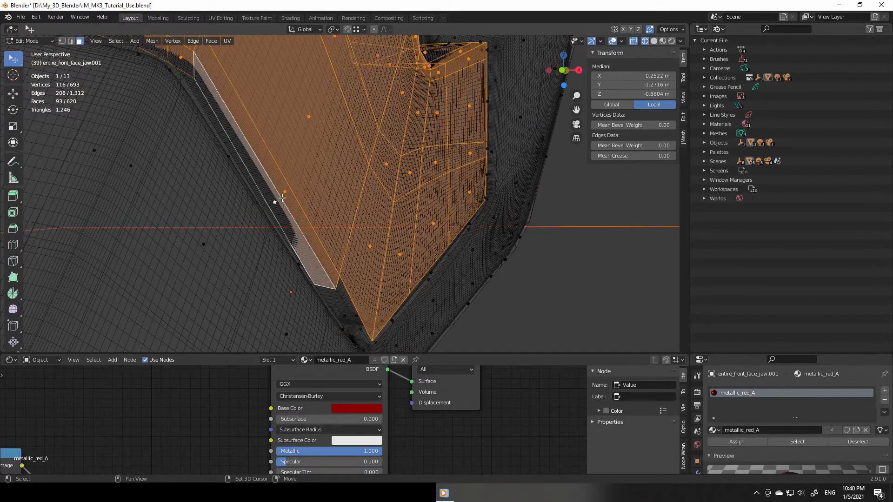
{"action": "left_click", "coordinate": [347, 314], "text": "shift"}
{"action": "left_click", "coordinate": [348, 312], "text": "shift"}
{"action": "middle_click_drag", "start_coordinate": [350, 313], "coordinate": [363, 232]}
{"action": "left_click", "coordinate": [387, 227], "text": "shift"}
Step: Add the remaining inner gap faces around the upper chin panel and return the viewport to Material Preview shading
{"action": "left_click", "coordinate": [312, 216], "text": "shift"}
{"action": "middle_click_drag", "start_coordinate": [312, 216], "coordinate": [288, 154]}
{"action": "left_click", "coordinate": [358, 241], "text": "shift"}
{"action": "left_click", "coordinate": [395, 215], "text": "shift"}
{"action": "left_click", "coordinate": [385, 109], "text": "shift"}
{"action": "left_click", "coordinate": [409, 185], "text": "shift"}
{"action": "scroll", "coordinate": [288, 153], "scroll_direction": "down", "scroll_amount": 4}
{"action": "scroll", "coordinate": [200, 177], "scroll_direction": "up", "scroll_amount": 4}
{"action": "mouse_move", "coordinate": [200, 177]}
{"action": "middle_mouse_down"}
{"action": "mouse_move", "coordinate": [182, 180]}
{"action": "mouse_move", "coordinate": [337, 167]}
{"action": "mouse_move", "coordinate": [381, 180]}
{"action": "mouse_move", "coordinate": [396, 270]}
{"action": "middle_mouse_up"}
{"action": "scroll", "coordinate": [382, 179], "scroll_direction": "down", "scroll_amount": 5}
{"action": "left_click", "coordinate": [654, 41]}
{"action": "left_click", "coordinate": [662, 41]}
{"action": "mouse_move", "coordinate": [468, 259]}
{"action": "middle_mouse_down"}
{"action": "mouse_move", "coordinate": [519, 249]}
{"action": "mouse_move", "coordinate": [497, 251]}
{"action": "middle_mouse_up"}
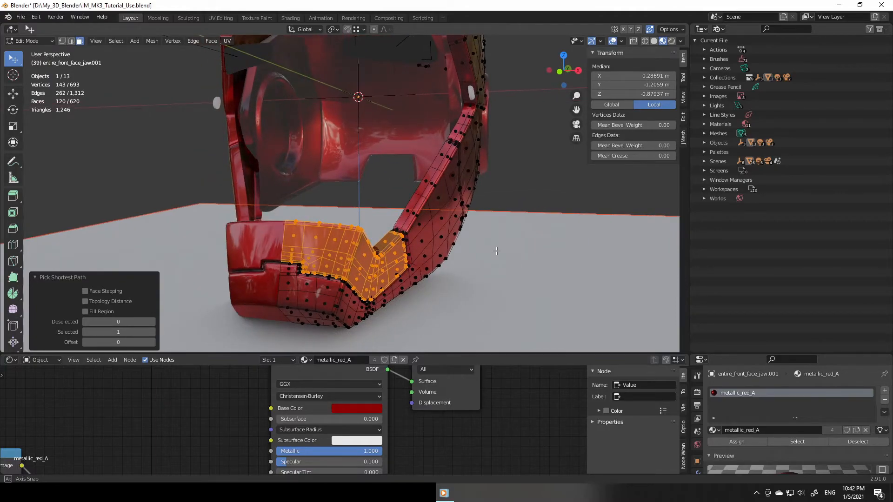
Step: Add a second material slot with metallic_gold_A and assign it to the selected upper chin faces
{"action": "left_click", "coordinate": [885, 394]}
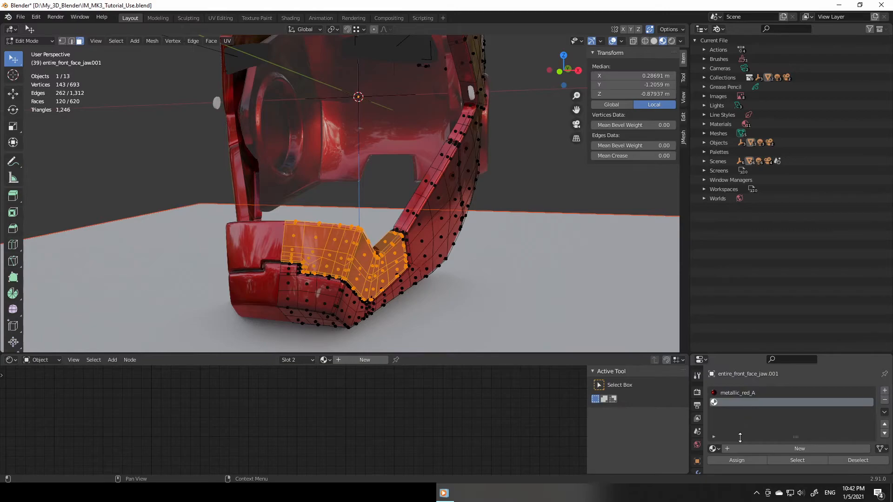
{"action": "left_click", "coordinate": [714, 449]}
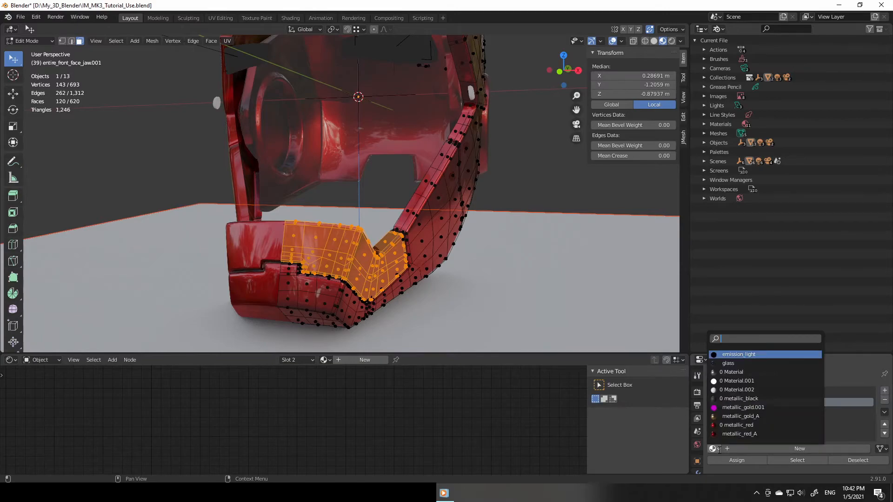
{"action": "left_click", "coordinate": [740, 419]}
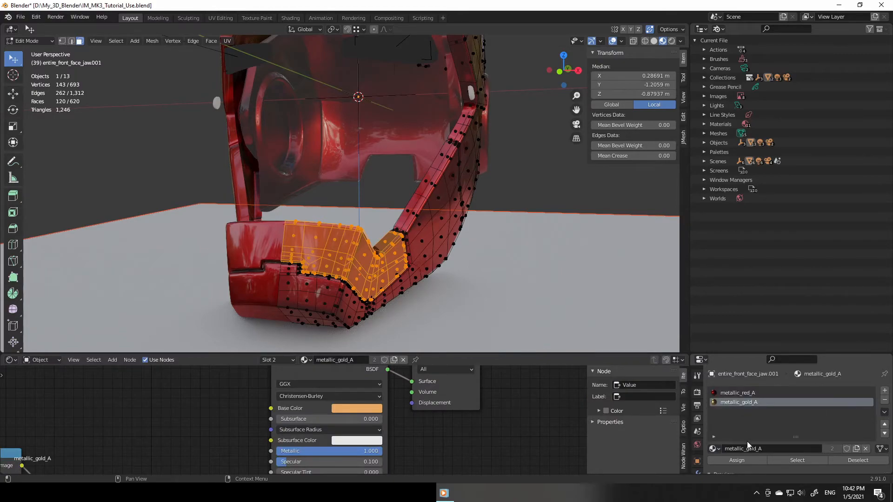
{"action": "left_click_drag", "start_coordinate": [627, 353], "coordinate": [622, 219]}
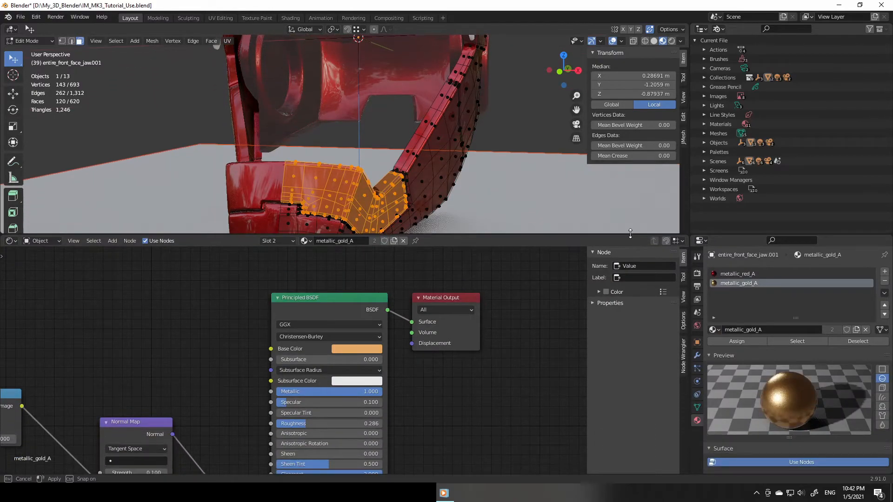
{"action": "left_click", "coordinate": [737, 342]}
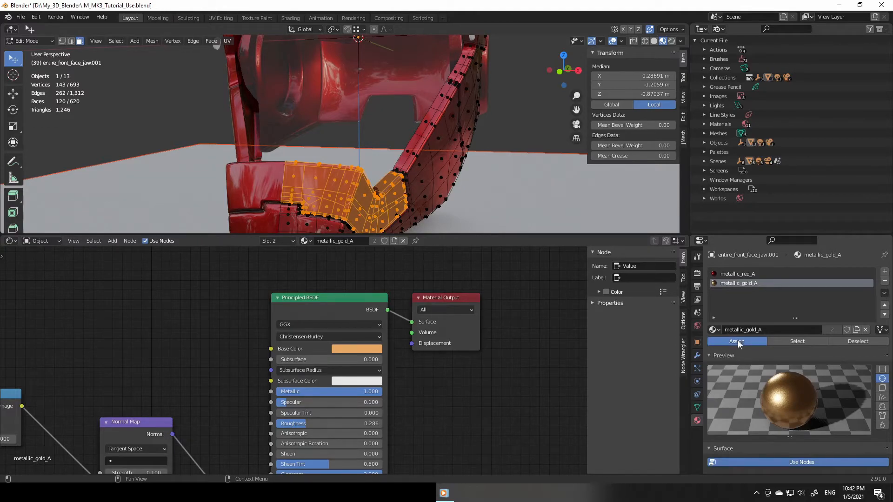
{"action": "left_click", "coordinate": [520, 185]}
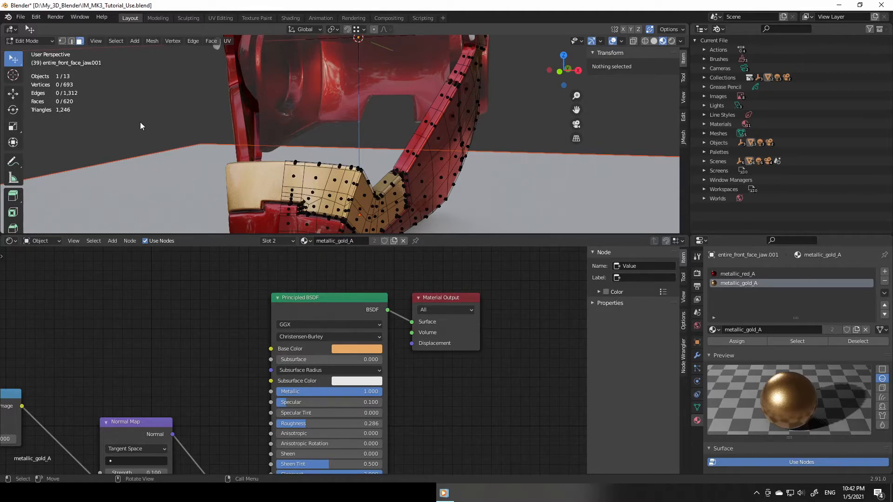
Step: Return the jaw shell to Object Mode and unhide all hidden helmet parts
{"action": "key", "text": "Tab"}
{"action": "middle_click_drag", "start_coordinate": [183, 125], "coordinate": [318, 150]}
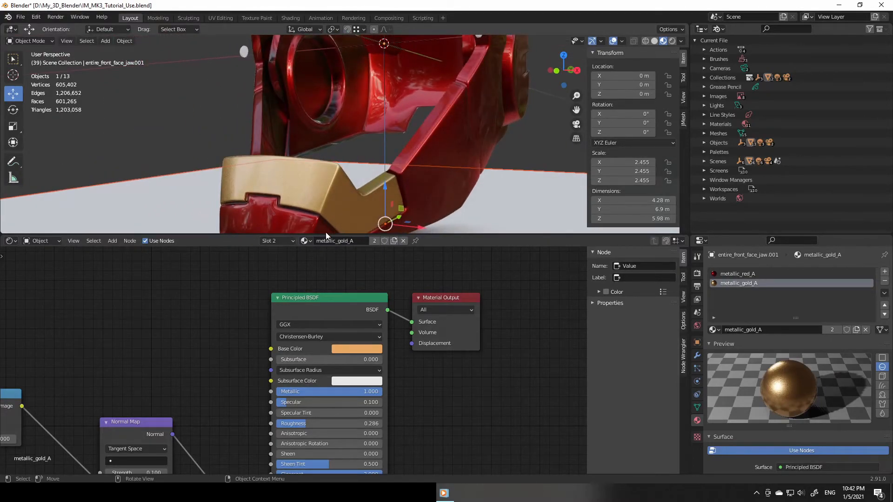
{"action": "left_click_drag", "start_coordinate": [329, 235], "coordinate": [333, 318]}
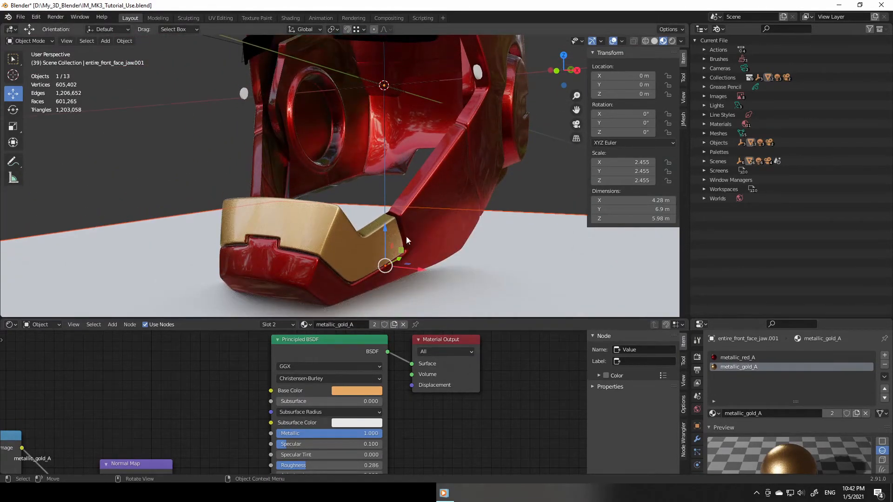
{"action": "scroll", "coordinate": [441, 227], "scroll_direction": "down", "scroll_amount": 4}
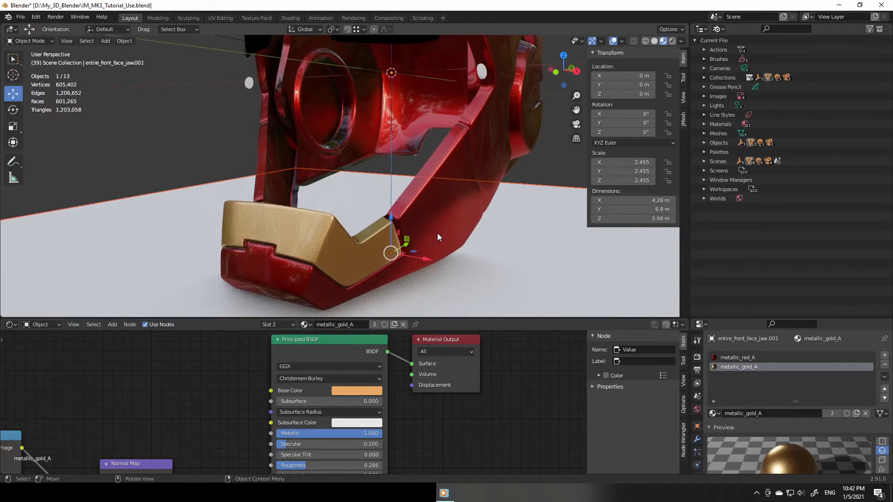
{"action": "middle_click_drag", "start_coordinate": [489, 214], "coordinate": [494, 222]}
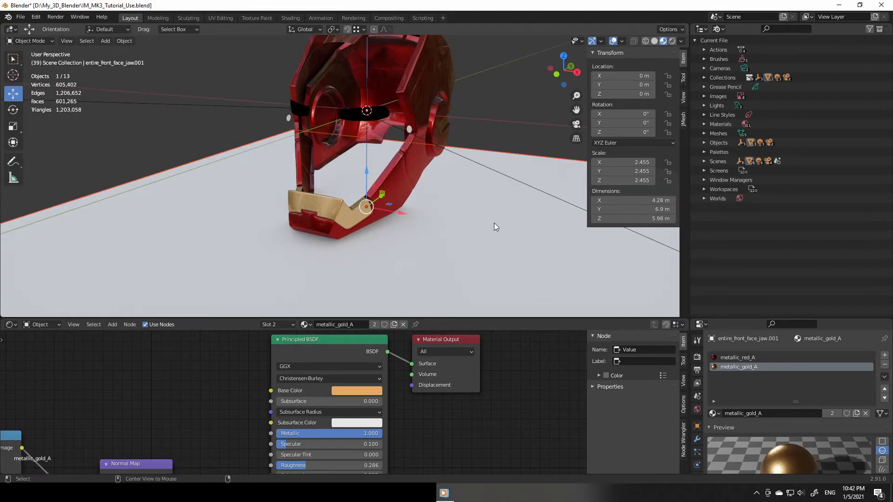
{"action": "key", "text": "alt+h"}
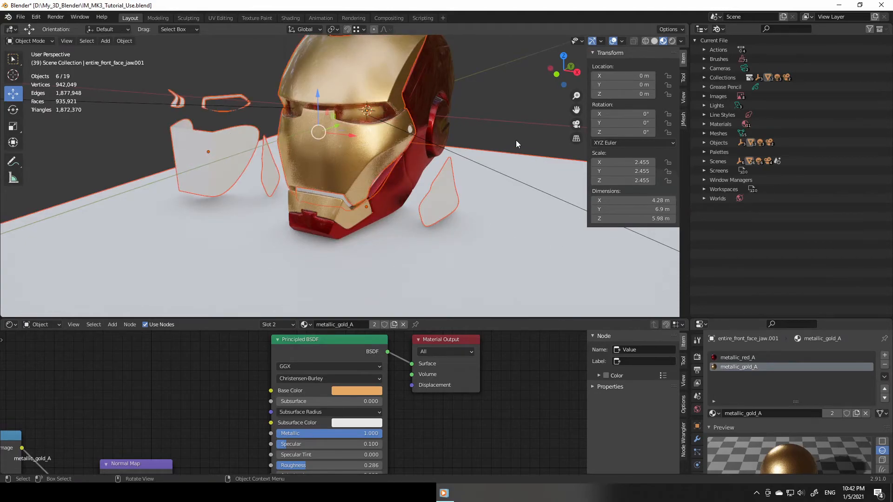
{"action": "left_click", "coordinate": [445, 194]}
{"action": "left_click", "coordinate": [208, 149], "text": "shift"}
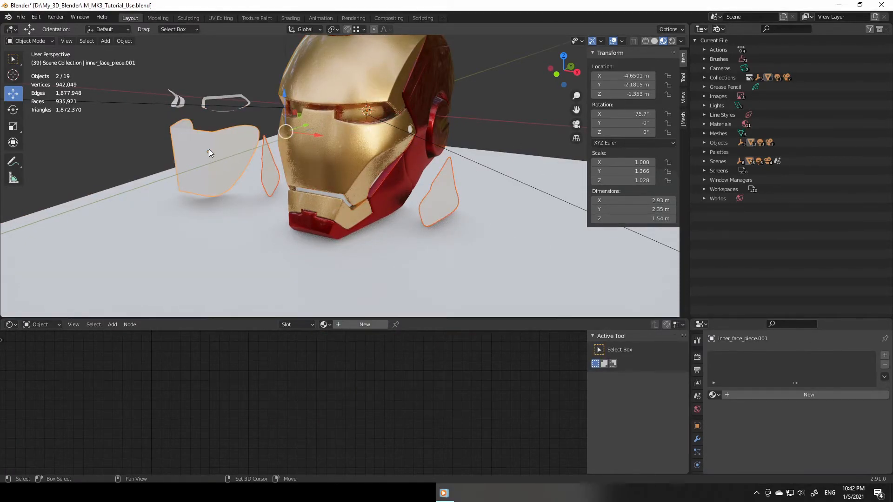
{"action": "left_click", "coordinate": [202, 107], "text": "shift"}
{"action": "left_click", "coordinate": [218, 82]}
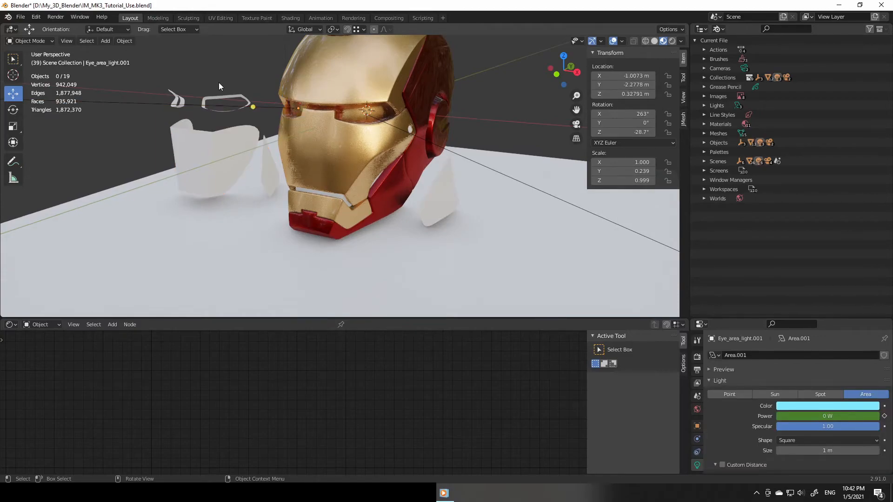
Step: Delete the three spare untextured parts beside the helmet: backjaw, inner_face_piece.001 and eyesockets
{"action": "left_click", "coordinate": [449, 211]}
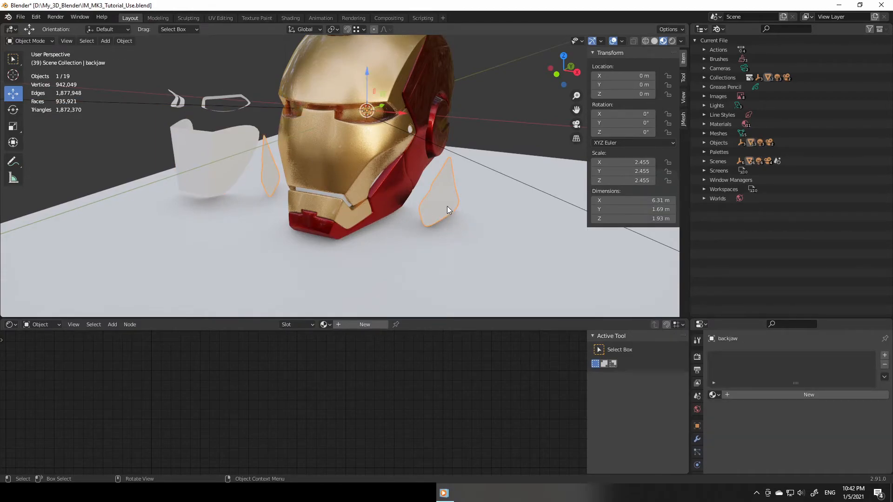
{"action": "key", "text": "Delete"}
{"action": "left_click", "coordinate": [208, 154]}
{"action": "key", "text": "Delete"}
{"action": "left_click", "coordinate": [209, 100]}
{"action": "key", "text": "Delete"}
Step: Switch the 3D viewport to Rendered shading and enlarge it around the helmet
{"action": "mouse_move", "coordinate": [208, 98]}
{"action": "middle_mouse_down"}
{"action": "mouse_move", "coordinate": [269, 180]}
{"action": "mouse_move", "coordinate": [253, 166]}
{"action": "mouse_move", "coordinate": [261, 163]}
{"action": "middle_mouse_up"}
{"action": "left_click", "coordinate": [672, 41]}
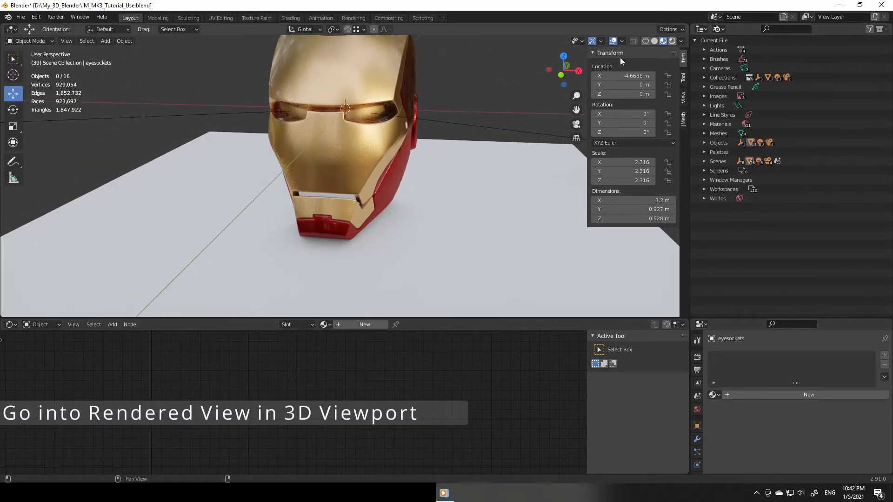
{"action": "mouse_move", "coordinate": [393, 318]}
{"action": "left_mouse_down"}
{"action": "mouse_move", "coordinate": [424, 260]}
{"action": "mouse_move", "coordinate": [433, 357]}
{"action": "left_mouse_up"}
{"action": "middle_click_drag", "start_coordinate": [463, 289], "coordinate": [414, 280]}
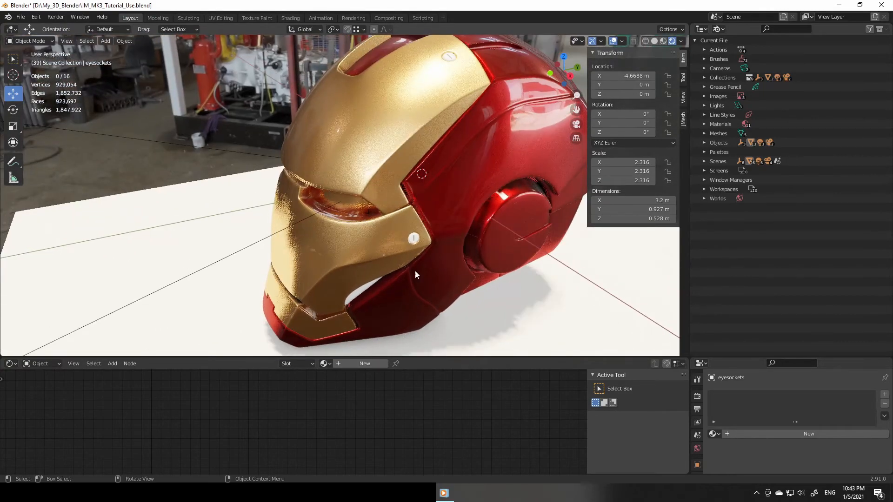
Step: Give the forehead Screw object a material slot with metallic_gold_A
{"action": "middle_click_drag", "start_coordinate": [437, 202], "coordinate": [416, 111]}
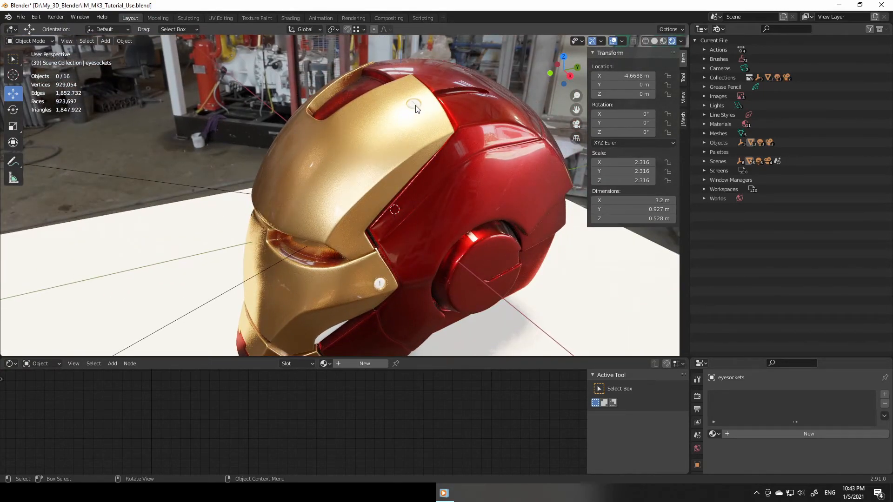
{"action": "left_click", "coordinate": [415, 109]}
{"action": "left_click", "coordinate": [414, 105]}
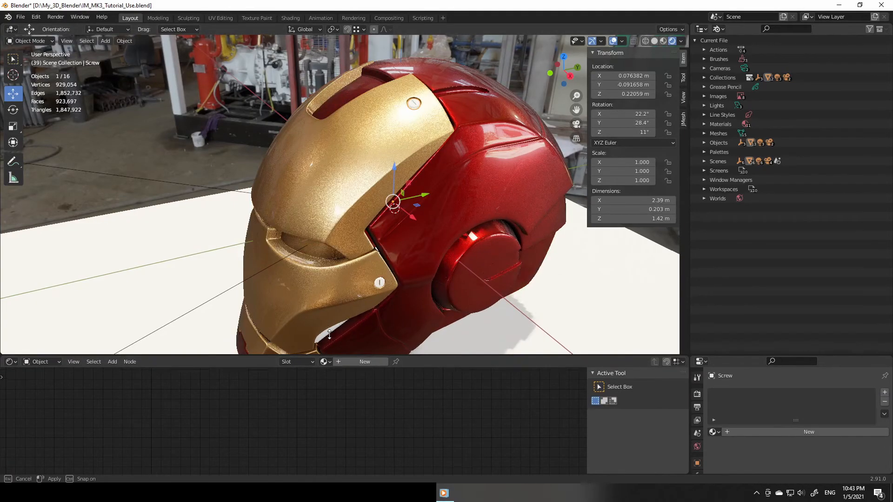
{"action": "left_click_drag", "start_coordinate": [329, 358], "coordinate": [330, 297]}
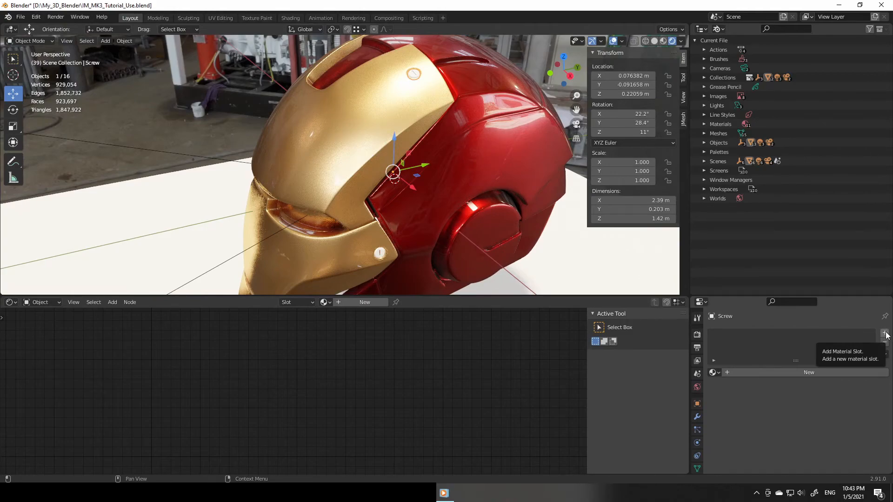
{"action": "left_click", "coordinate": [885, 334]}
{"action": "left_click", "coordinate": [715, 373]}
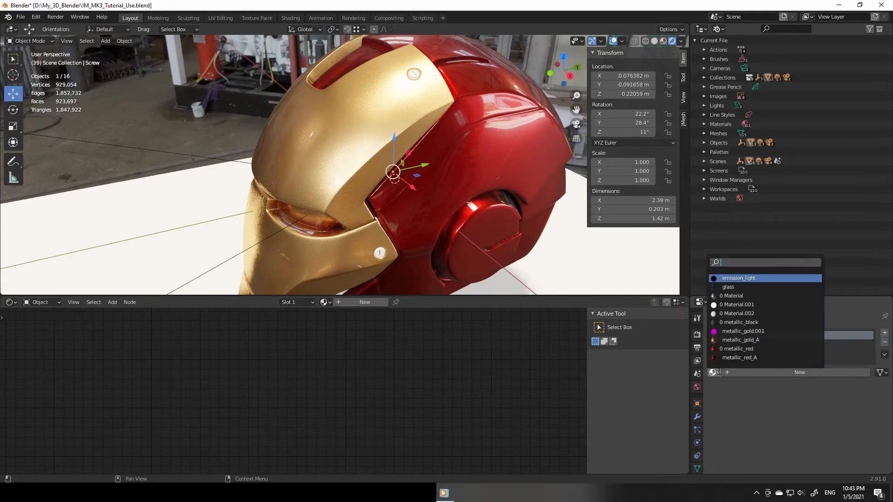
{"action": "left_click", "coordinate": [745, 340]}
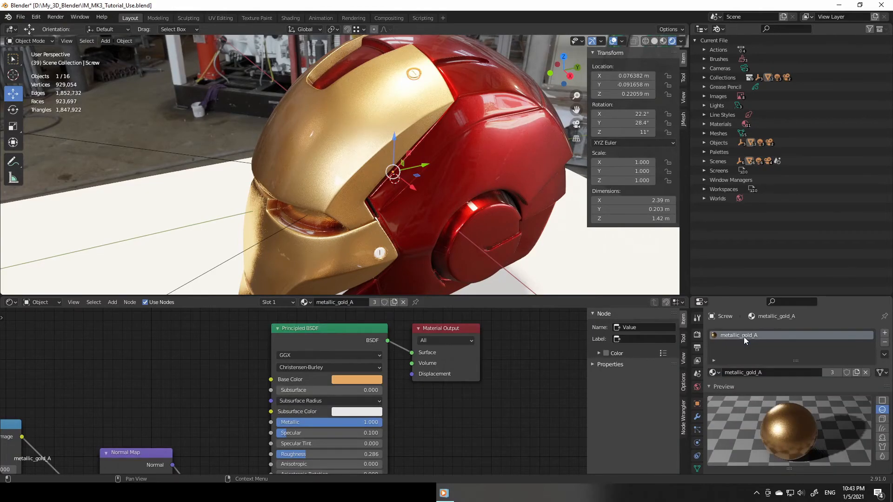
{"action": "left_click", "coordinate": [565, 247]}
Step: Give the cheek screw, Screw.001, a material slot with metallic_gold_A
{"action": "middle_click_drag", "start_coordinate": [467, 171], "coordinate": [426, 228]}
{"action": "left_click", "coordinate": [389, 242]}
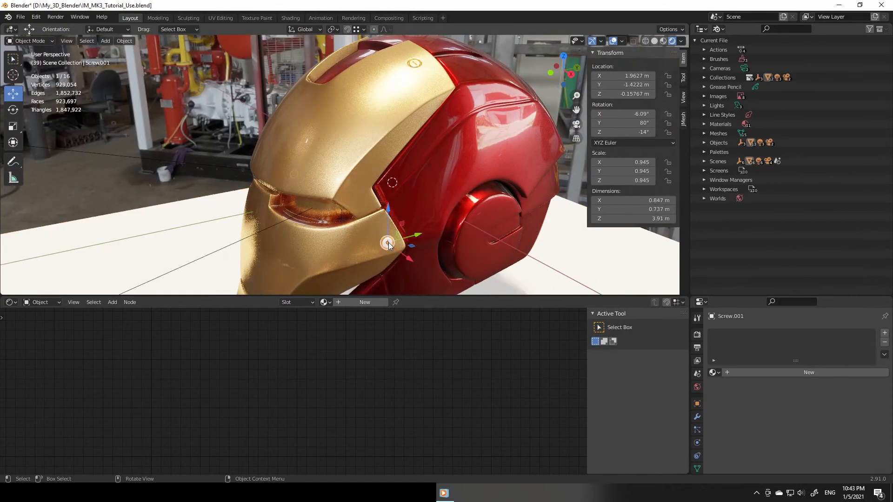
{"action": "left_click", "coordinate": [884, 333]}
{"action": "left_click", "coordinate": [719, 373]}
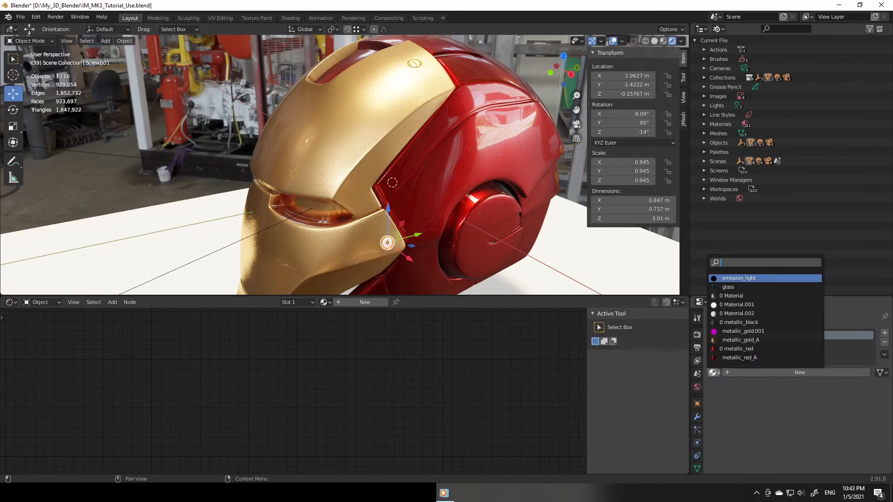
{"action": "left_click", "coordinate": [734, 341]}
{"action": "left_click", "coordinate": [598, 261]}
Step: Examine the rendered helmet's gold and red surfaces from the front and side in an enlarged viewport
{"action": "middle_click_drag", "start_coordinate": [457, 250], "coordinate": [467, 217]}
{"action": "scroll", "coordinate": [498, 185], "scroll_direction": "down", "scroll_amount": 3}
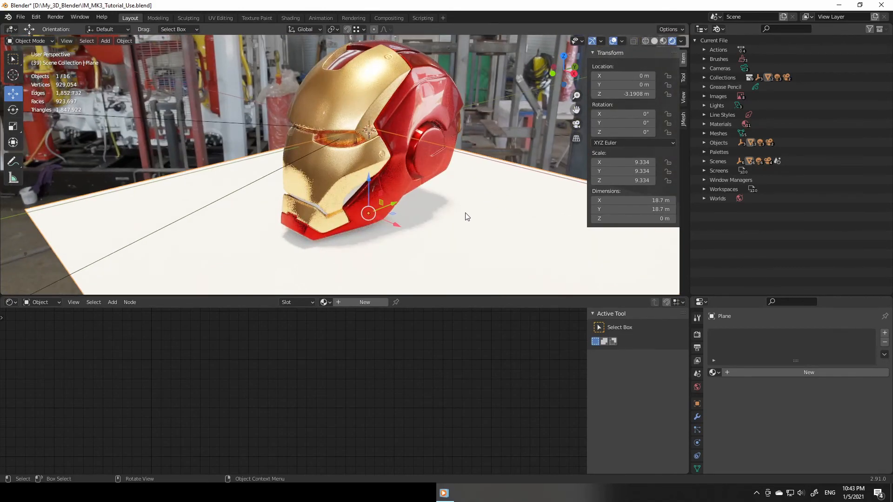
{"action": "scroll", "coordinate": [466, 214], "scroll_direction": "up", "scroll_amount": 4}
{"action": "scroll", "coordinate": [466, 213], "scroll_direction": "down", "scroll_amount": 3}
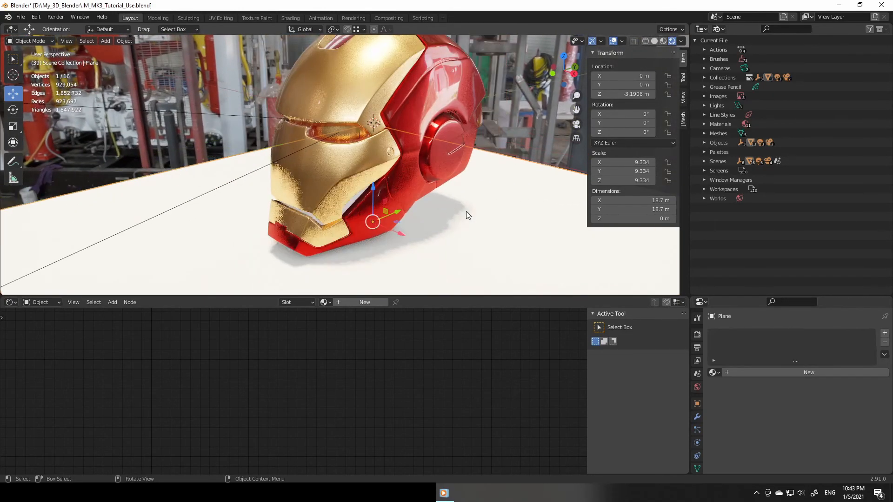
{"action": "middle_click_drag", "start_coordinate": [480, 196], "coordinate": [479, 222], "text": "shift"}
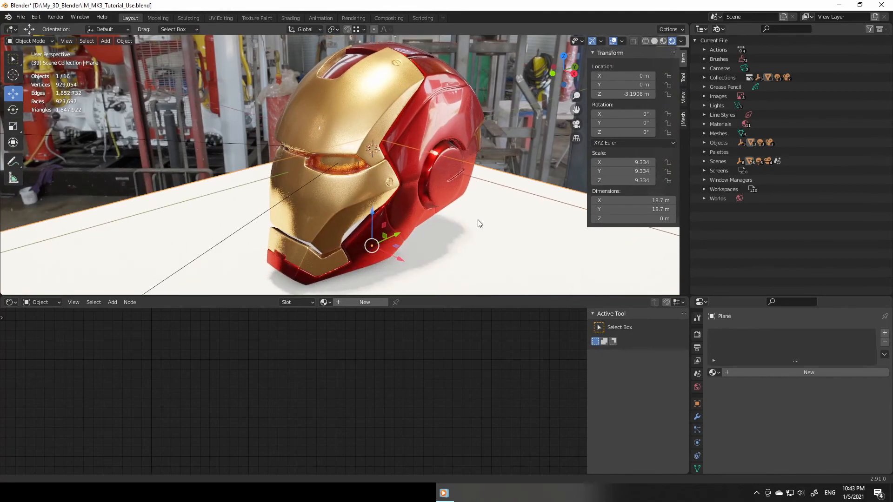
{"action": "middle_click_drag", "start_coordinate": [479, 223], "coordinate": [354, 255]}
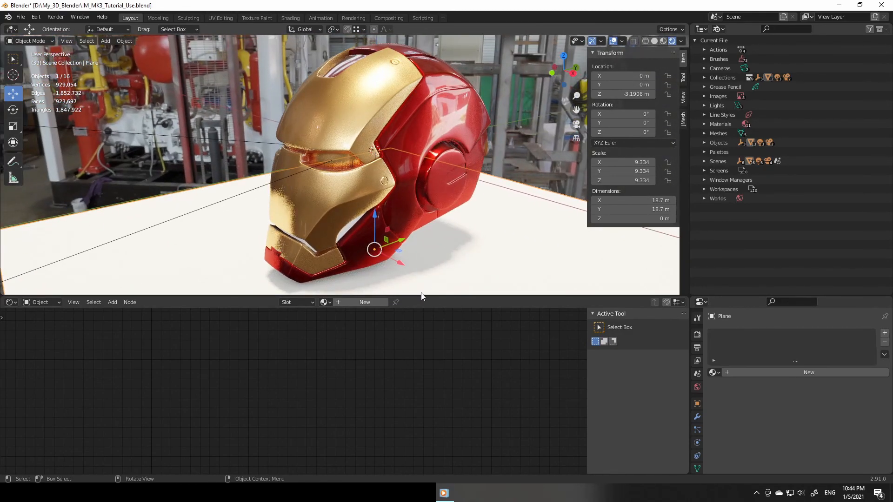
{"action": "left_click_drag", "start_coordinate": [422, 296], "coordinate": [425, 334]}
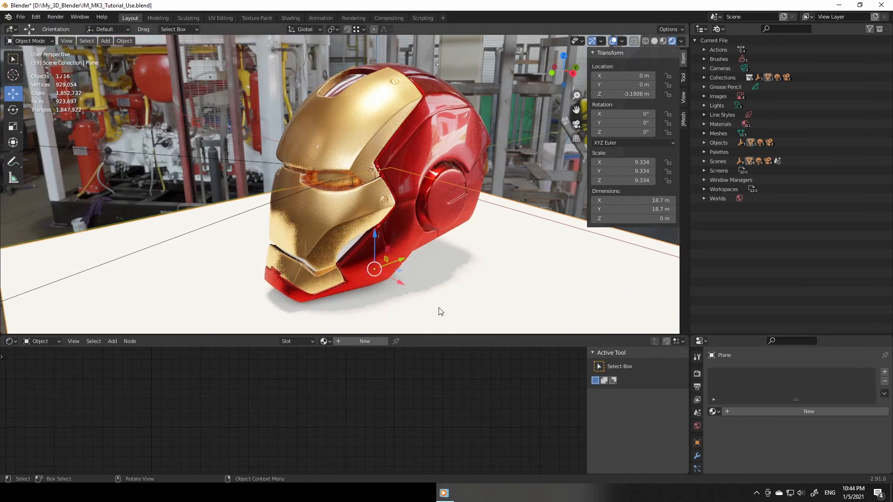
Step: Apply the metallic_black material to inner_face_piece behind the faceplate and deselect the piece
{"action": "scroll", "coordinate": [440, 300], "scroll_direction": "up", "scroll_amount": 2}
{"action": "left_click", "coordinate": [343, 264]}
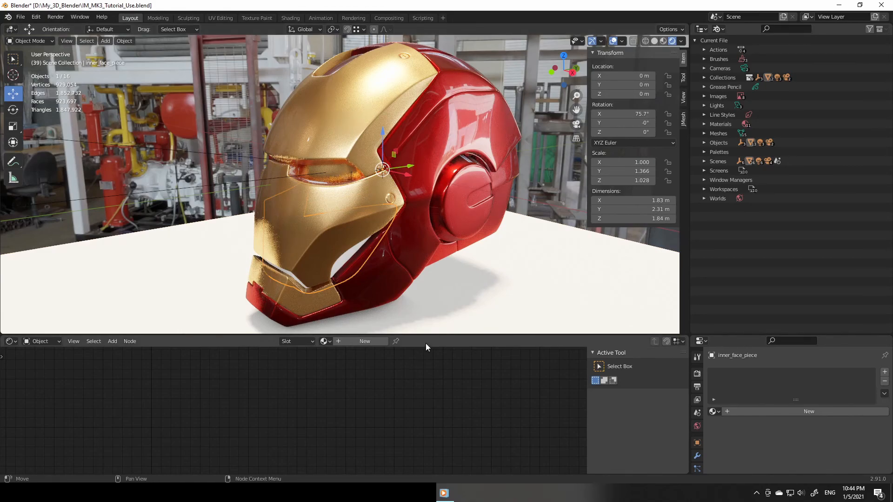
{"action": "left_click", "coordinate": [325, 341]}
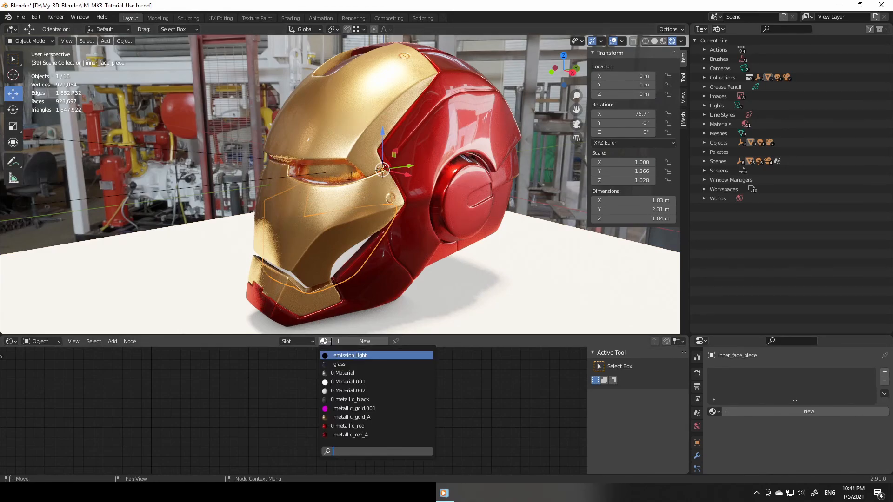
{"action": "left_click", "coordinate": [354, 399]}
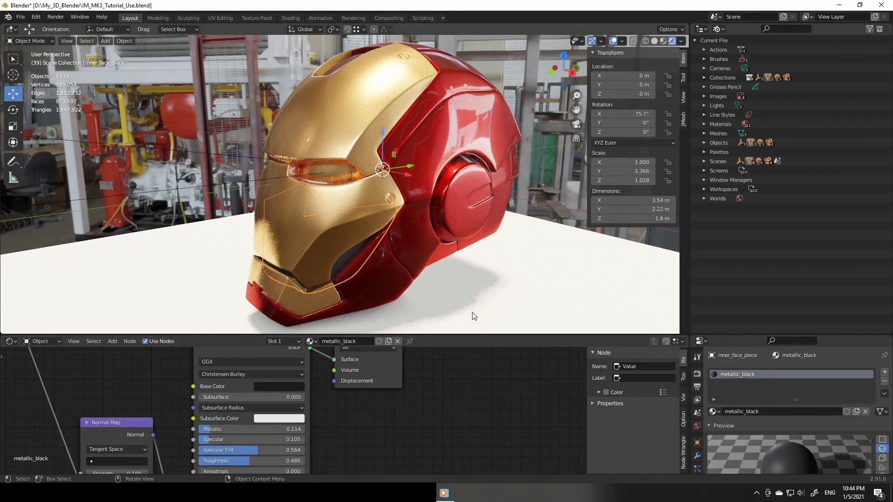
{"action": "left_click", "coordinate": [449, 300]}
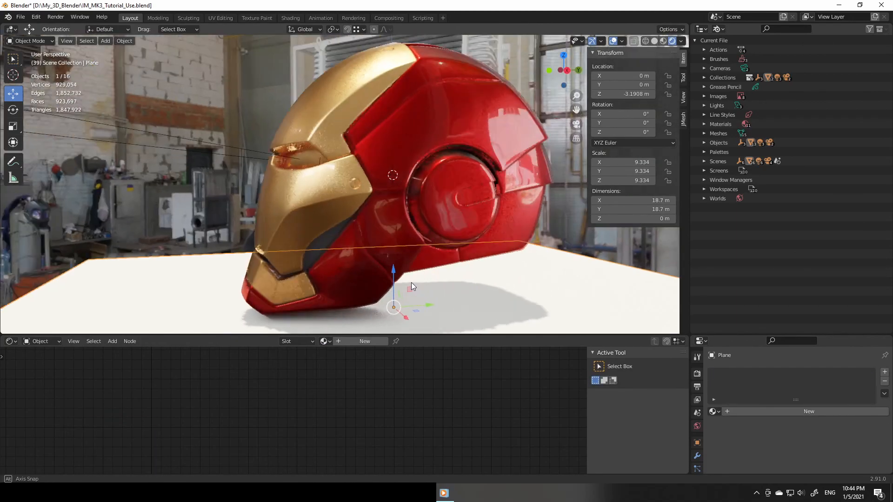